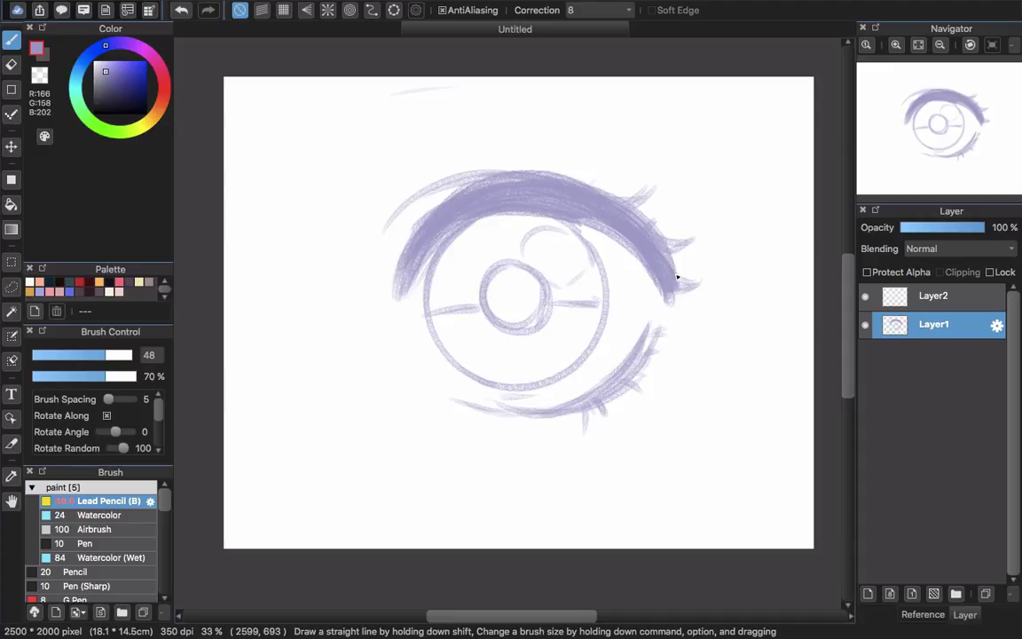
Make Layer2 the drawing layer, enable the concentric circle snap, and centre its guide on the pupil of the sketched eye.
click(947, 307)
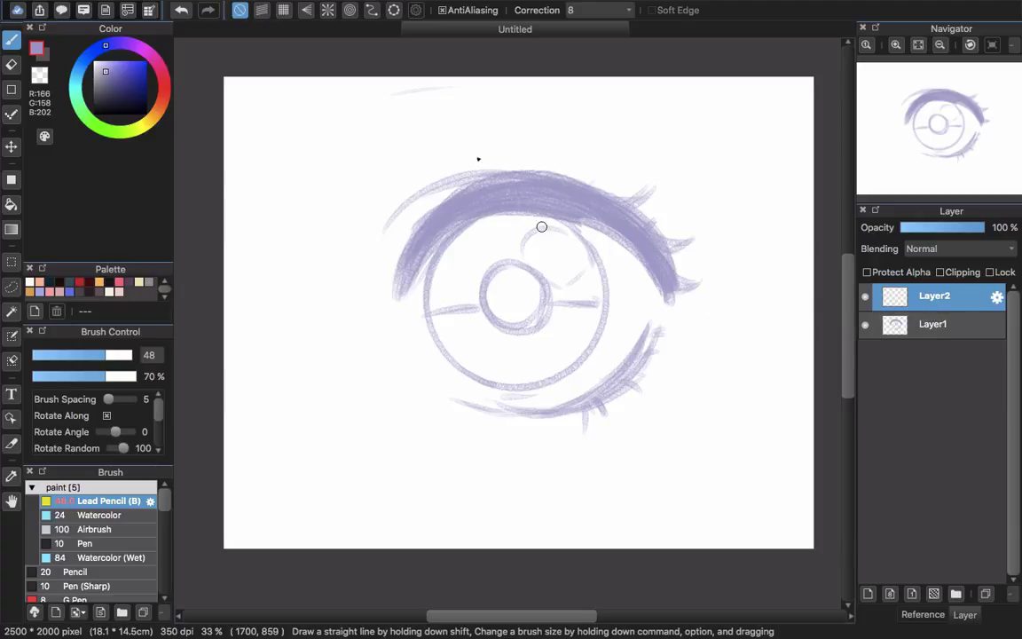
click(350, 10)
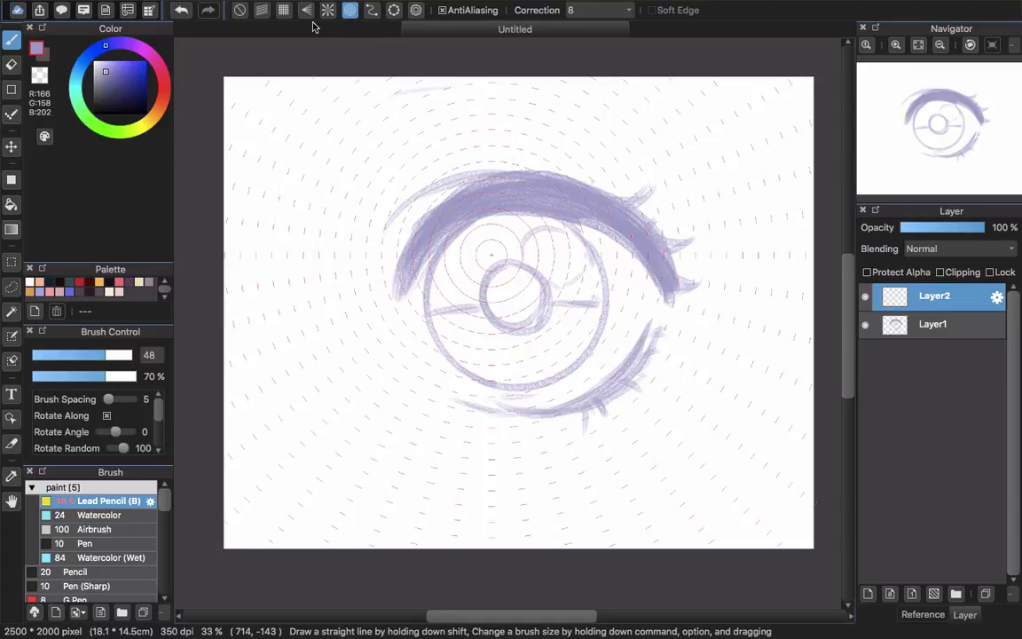
click(415, 11)
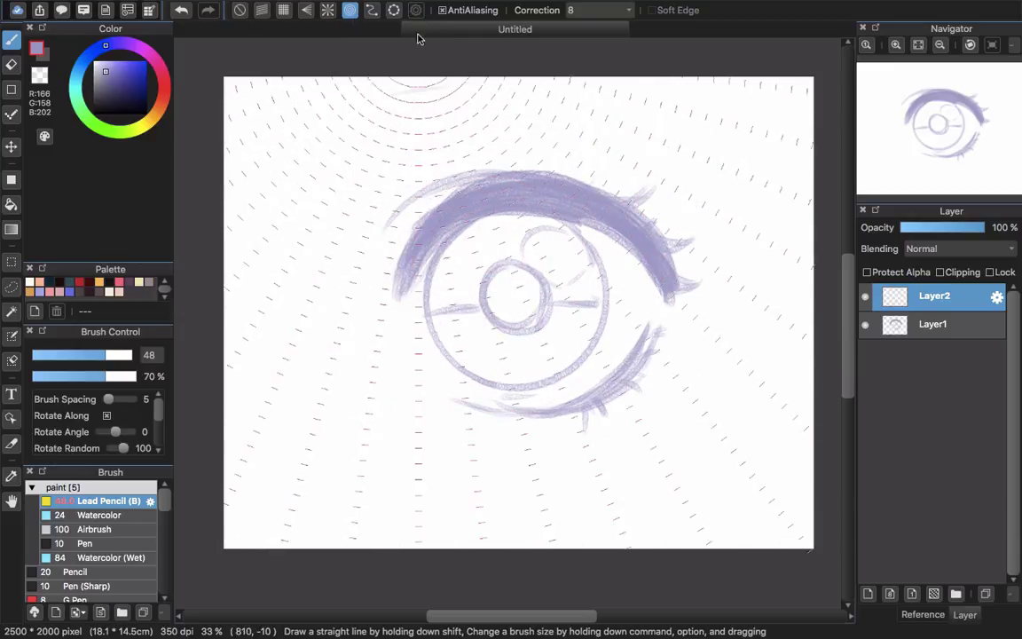
mouse_move(419, 39)
mouse_down()
mouse_move(416, 151)
mouse_move(419, 19)
mouse_up()
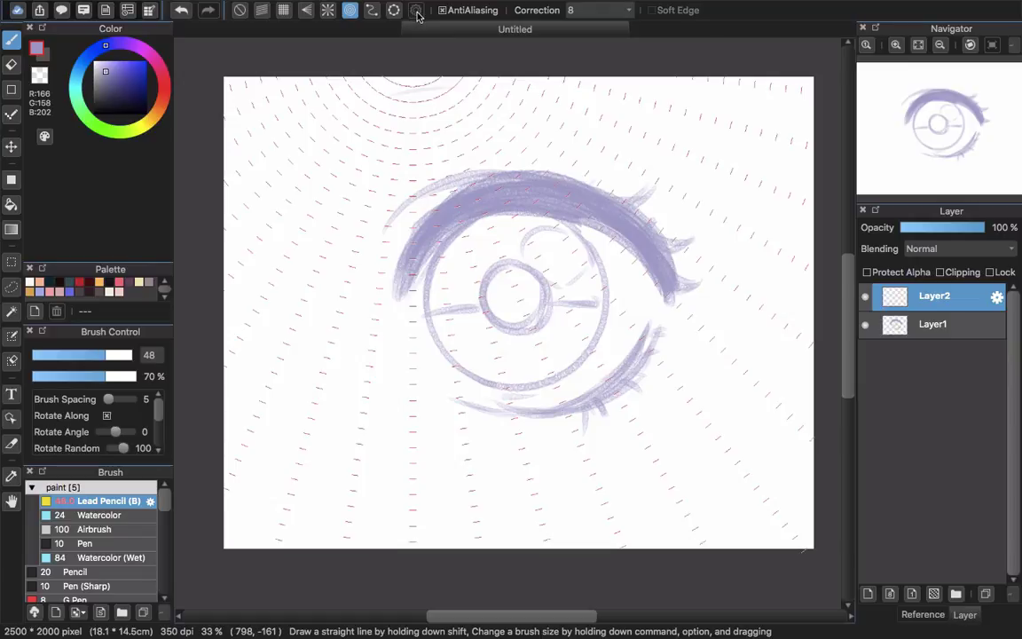
drag(417, 16, 515, 299)
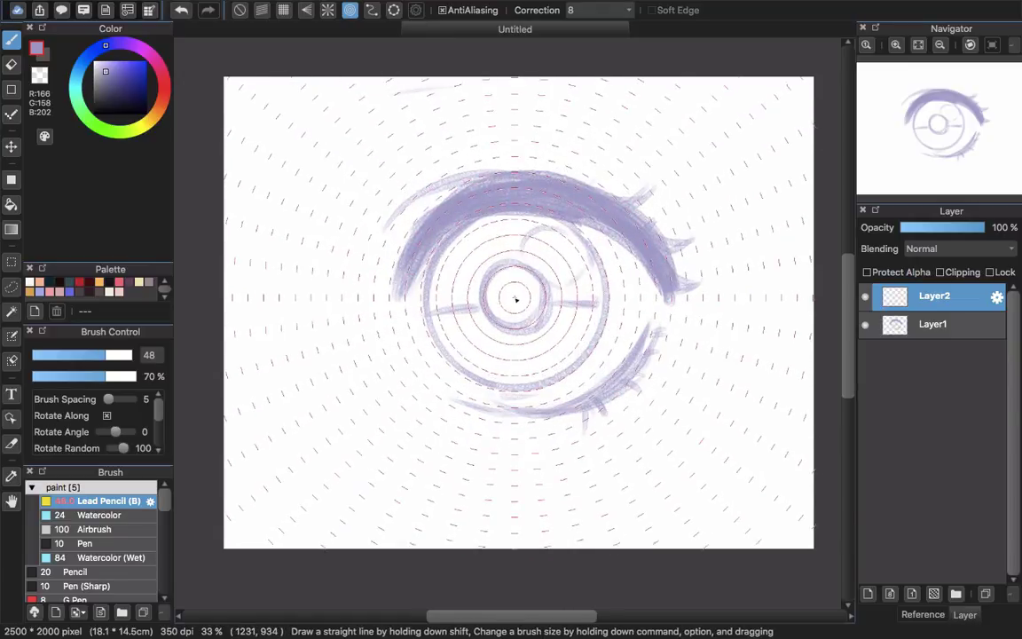
Hide the Layer1 sketch and draw the iris circle on Layer2 along the concentric guide, then turn the snap off.
click(865, 324)
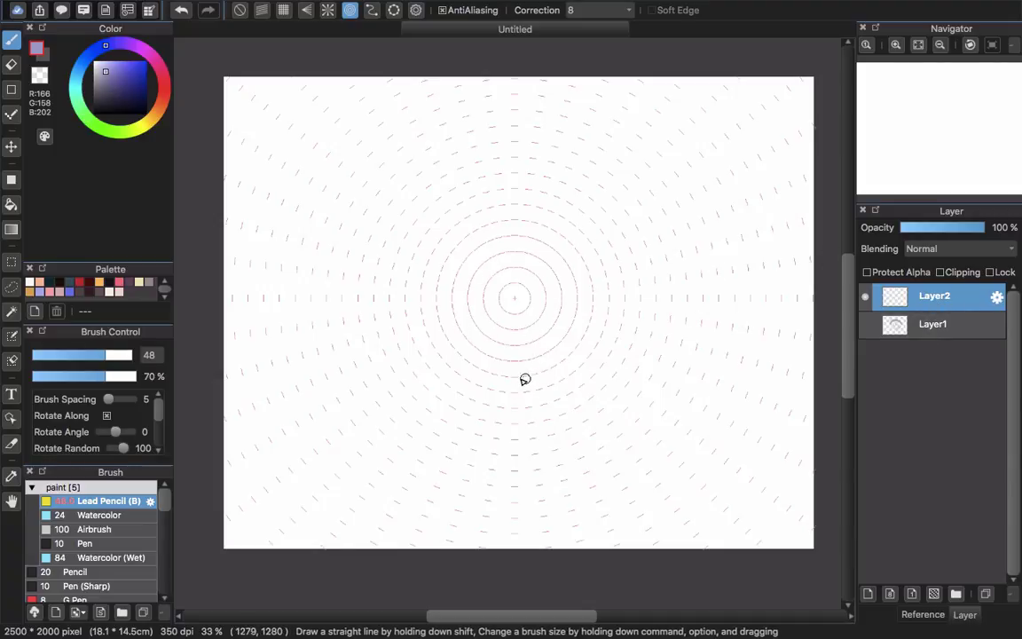
mouse_move(568, 364)
mouse_down()
mouse_move(491, 389)
mouse_move(432, 327)
mouse_move(458, 257)
mouse_move(543, 225)
mouse_move(592, 267)
mouse_move(594, 343)
mouse_move(529, 384)
mouse_move(483, 372)
mouse_up()
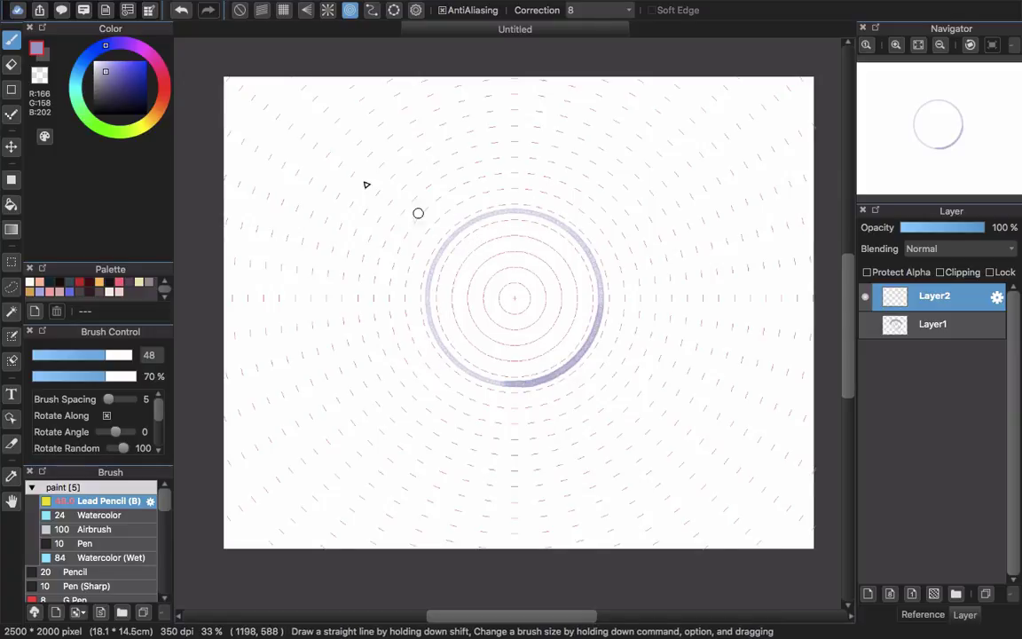
click(240, 10)
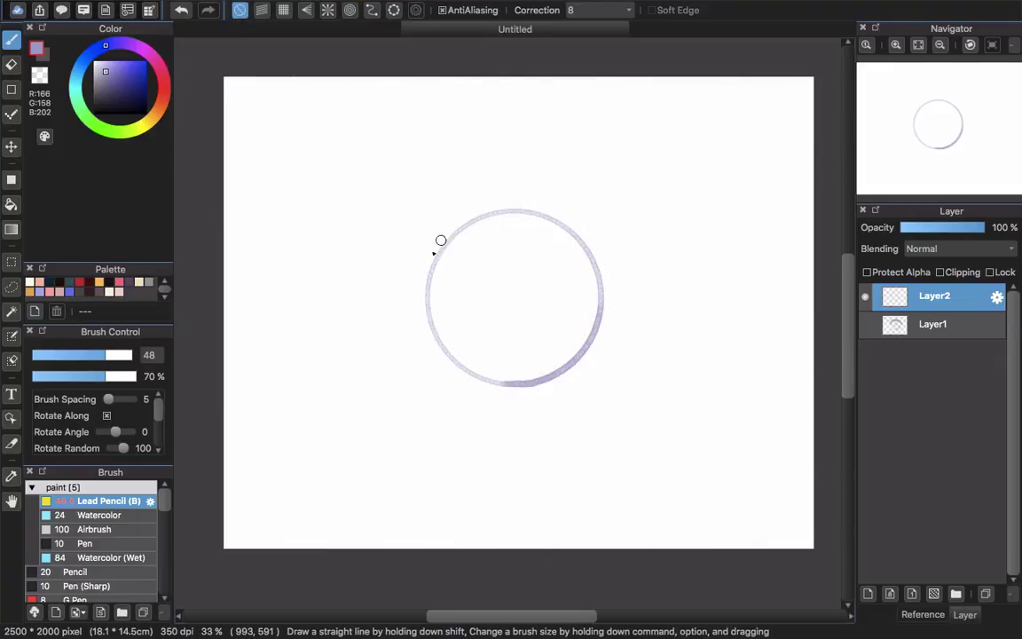
Sketch the upper lid arc above the iris and the lower lid curve beneath it with a few small outer lashes.
mouse_move(403, 269)
mouse_down()
mouse_move(535, 201)
mouse_move(643, 240)
mouse_move(667, 264)
mouse_up()
drag(545, 410, 477, 404)
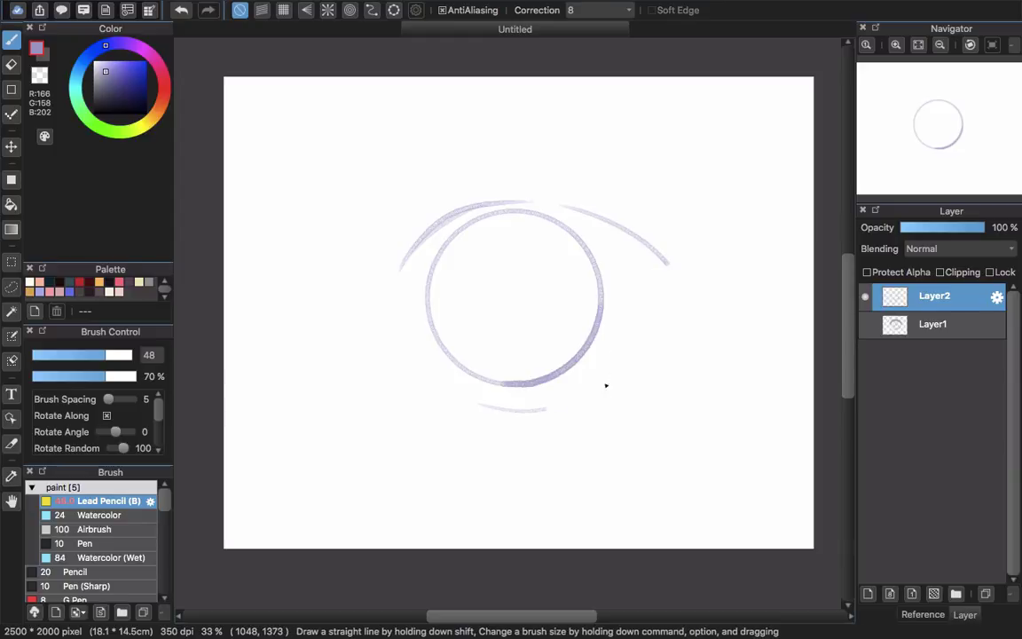
drag(546, 410, 624, 349)
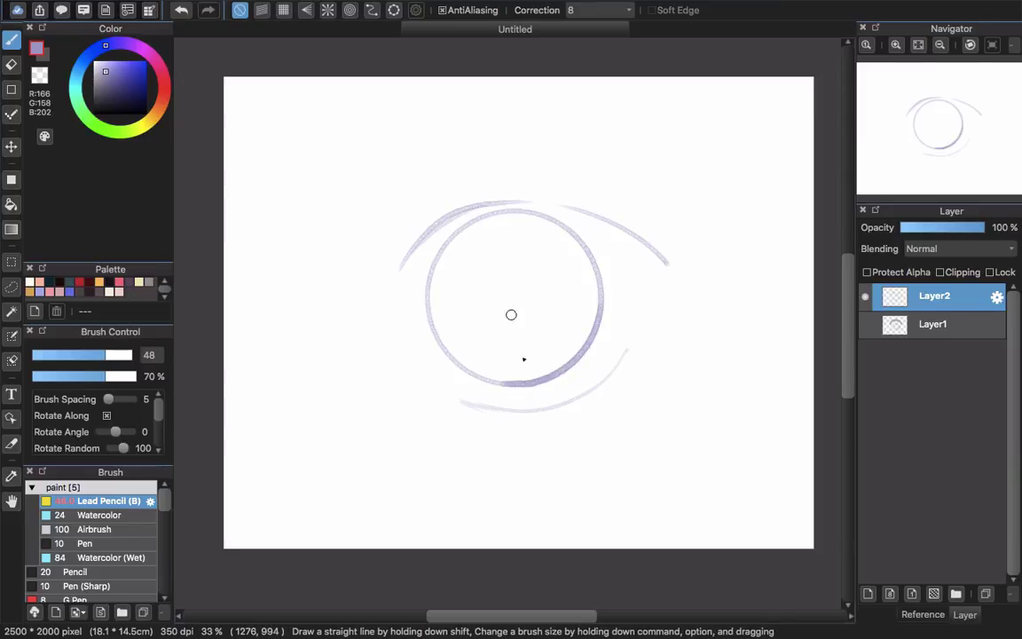
drag(471, 406, 572, 392)
mouse_move(520, 413)
mouse_down()
mouse_move(598, 382)
mouse_move(616, 358)
mouse_up()
mouse_move(477, 413)
mouse_down()
mouse_move(527, 418)
mouse_move(588, 398)
mouse_move(557, 419)
mouse_move(625, 361)
mouse_up()
mouse_move(531, 418)
mouse_down()
mouse_move(553, 413)
mouse_move(589, 426)
mouse_move(598, 396)
mouse_move(619, 401)
mouse_move(593, 401)
mouse_move(612, 379)
mouse_up()
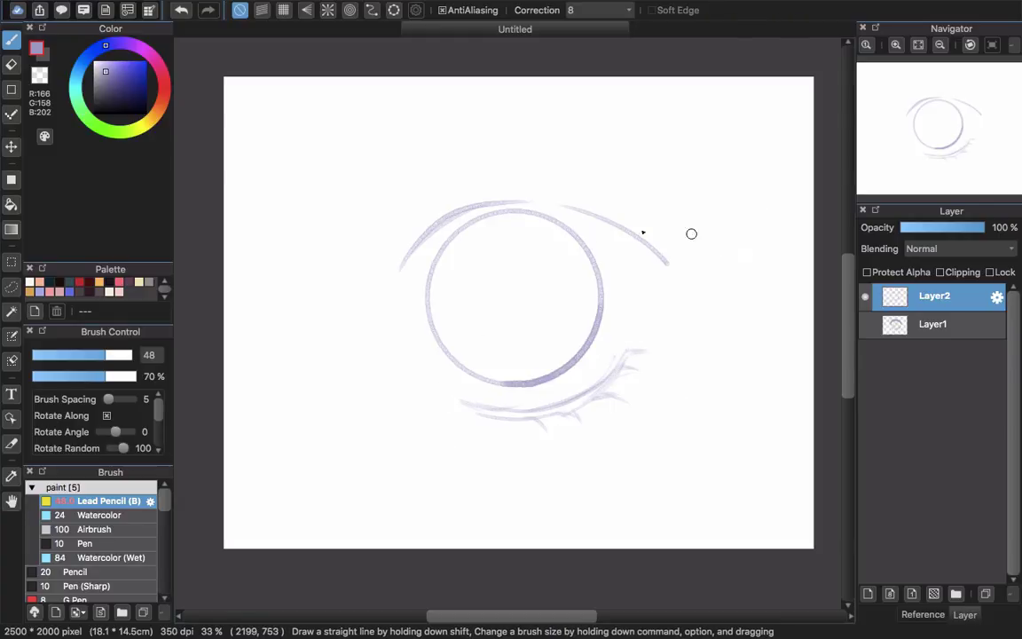
Outline the top edge of the upper lash band from inner to outer corner and reinforce its lower edge.
mouse_move(404, 228)
mouse_down()
mouse_move(419, 204)
mouse_move(532, 174)
mouse_up()
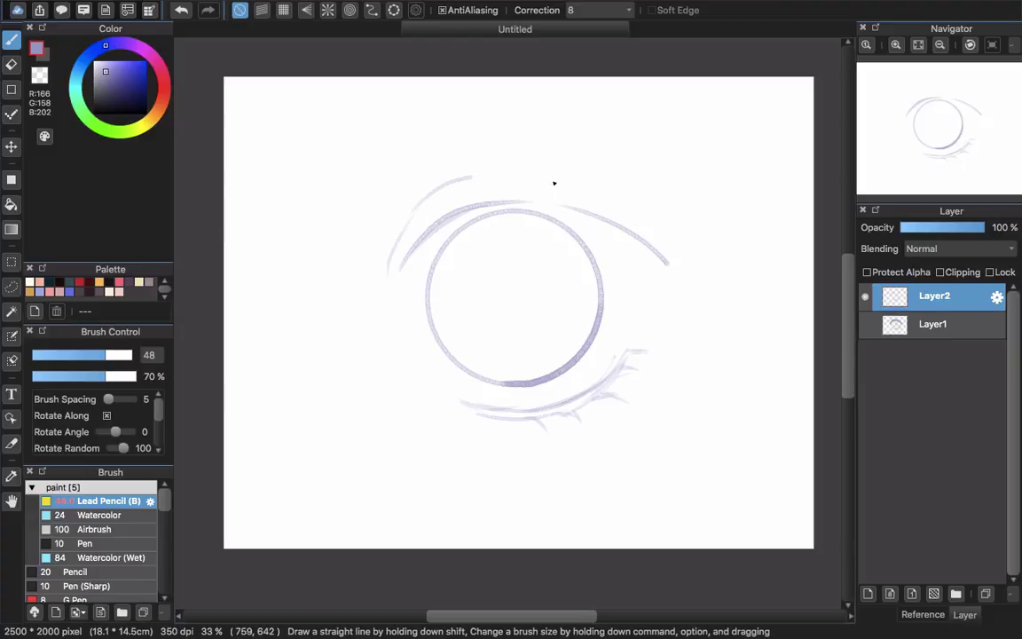
drag(395, 256, 435, 190)
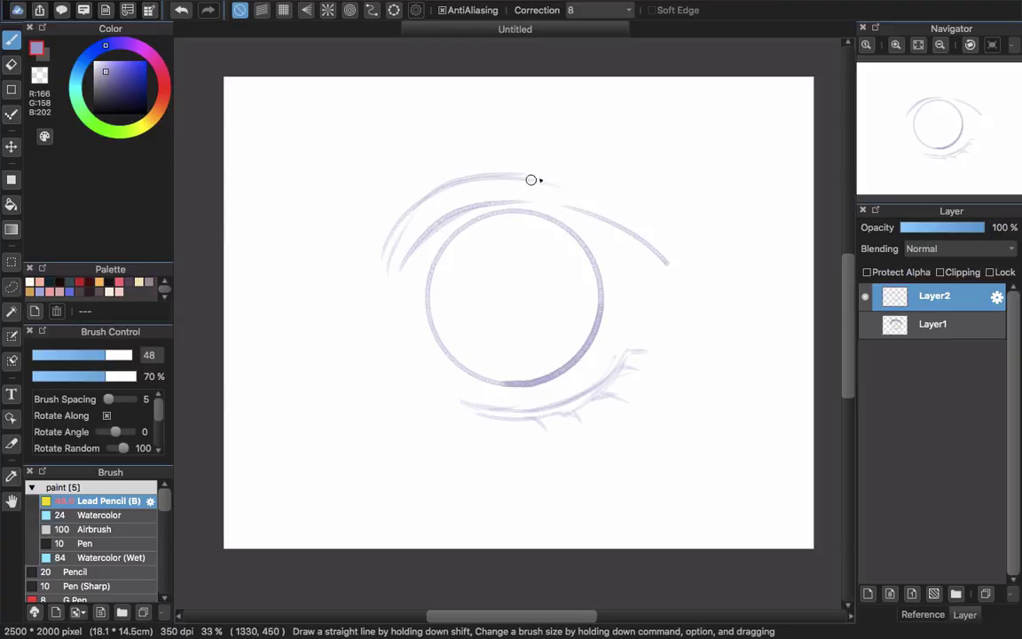
mouse_move(531, 177)
mouse_down()
mouse_move(654, 245)
mouse_move(634, 226)
mouse_move(553, 181)
mouse_move(661, 267)
mouse_up()
drag(608, 205, 665, 264)
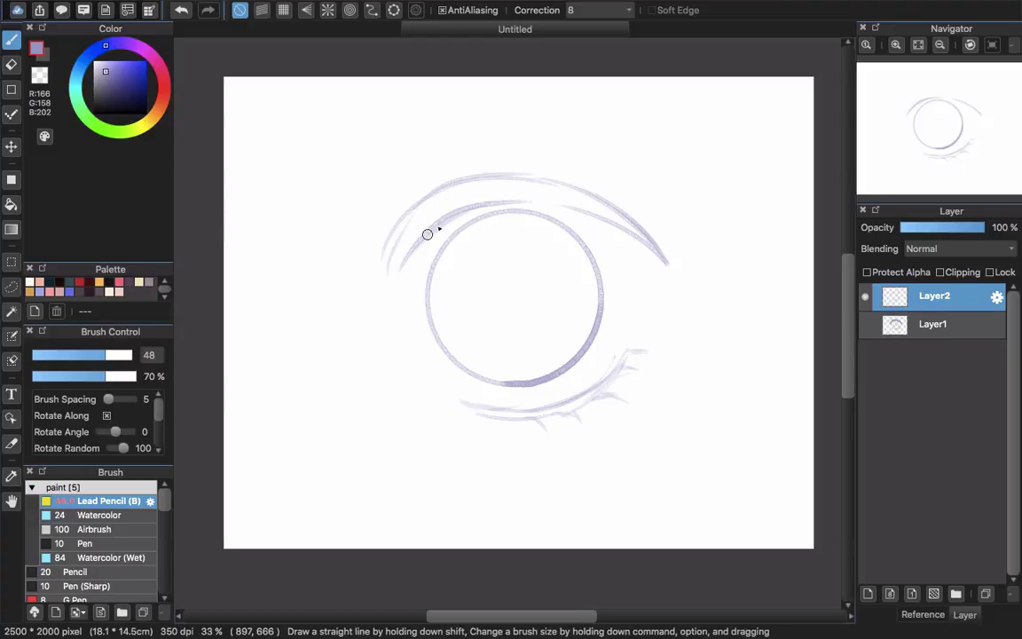
mouse_move(427, 232)
mouse_down()
mouse_move(590, 215)
mouse_move(565, 208)
mouse_move(664, 268)
mouse_up()
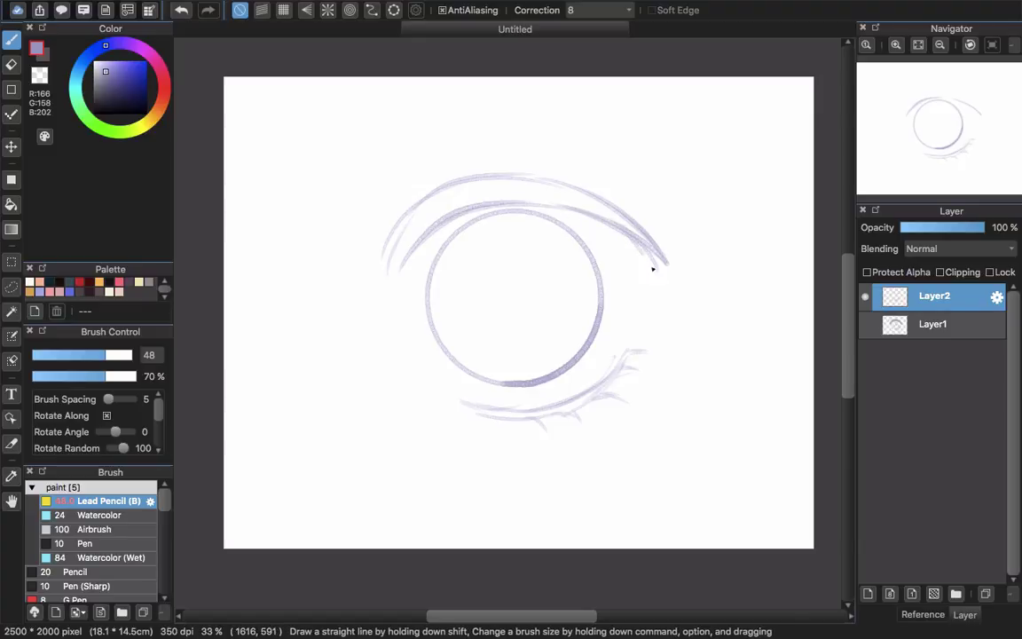
drag(605, 218, 657, 275)
drag(448, 212, 575, 209)
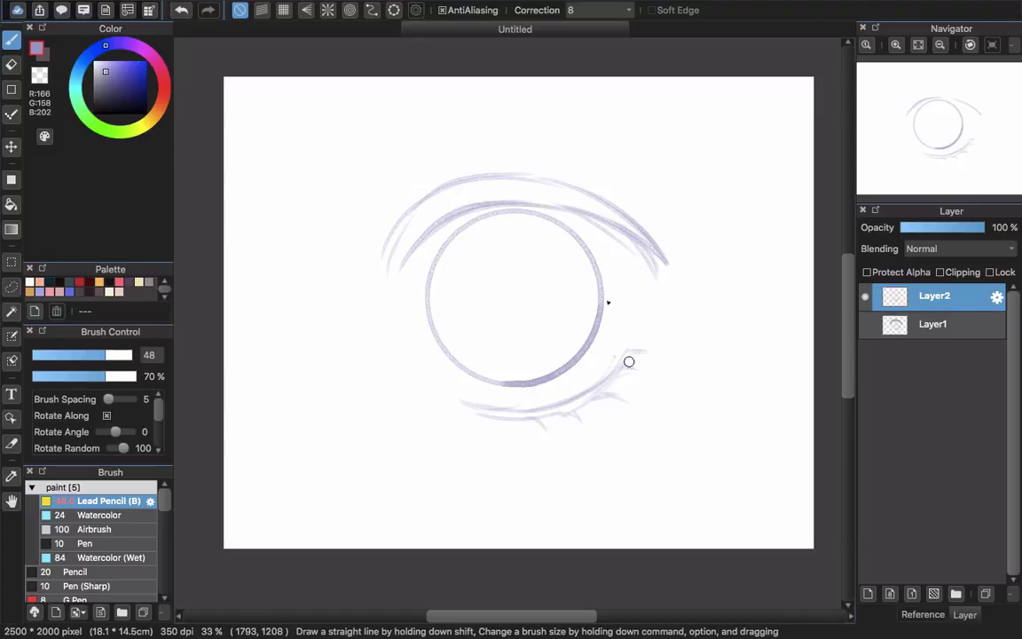
Sketch the curve shaping the eye's outer corner between the lids and erase the excess at the corner and lower lid's inner end.
mouse_move(647, 266)
mouse_down()
mouse_move(628, 245)
mouse_move(657, 279)
mouse_move(595, 393)
mouse_move(650, 282)
mouse_move(611, 381)
mouse_move(432, 414)
mouse_up()
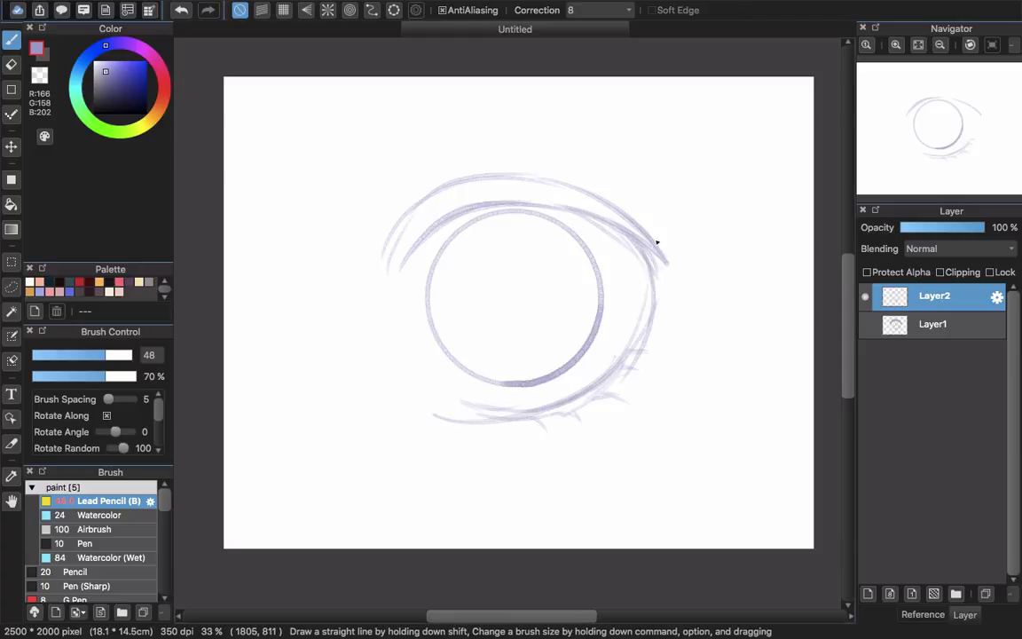
mouse_move(633, 237)
mouse_down()
mouse_move(648, 231)
mouse_move(652, 251)
mouse_move(651, 331)
mouse_up()
key(e)
drag(442, 419, 475, 435)
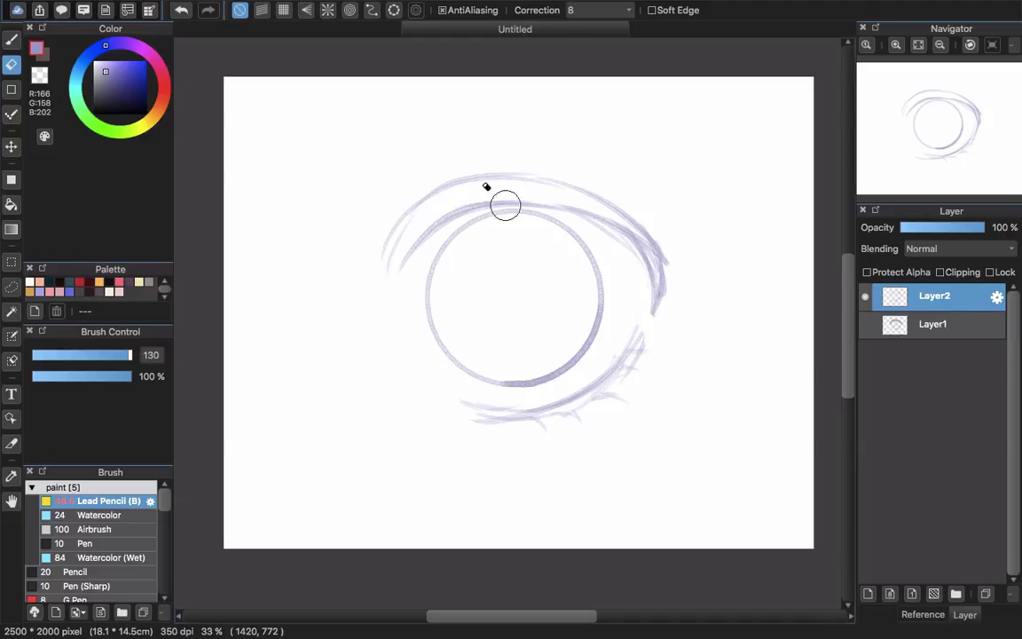
Shade the upper lash band solid with the Lead Pencil at size 189 and add short outer lashes at size 48.
key(b)
mouse_move(461, 233)
mouse_down()
mouse_move(534, 201)
mouse_move(531, 218)
mouse_move(588, 215)
mouse_move(573, 224)
mouse_move(617, 235)
mouse_move(563, 220)
mouse_move(655, 262)
mouse_up()
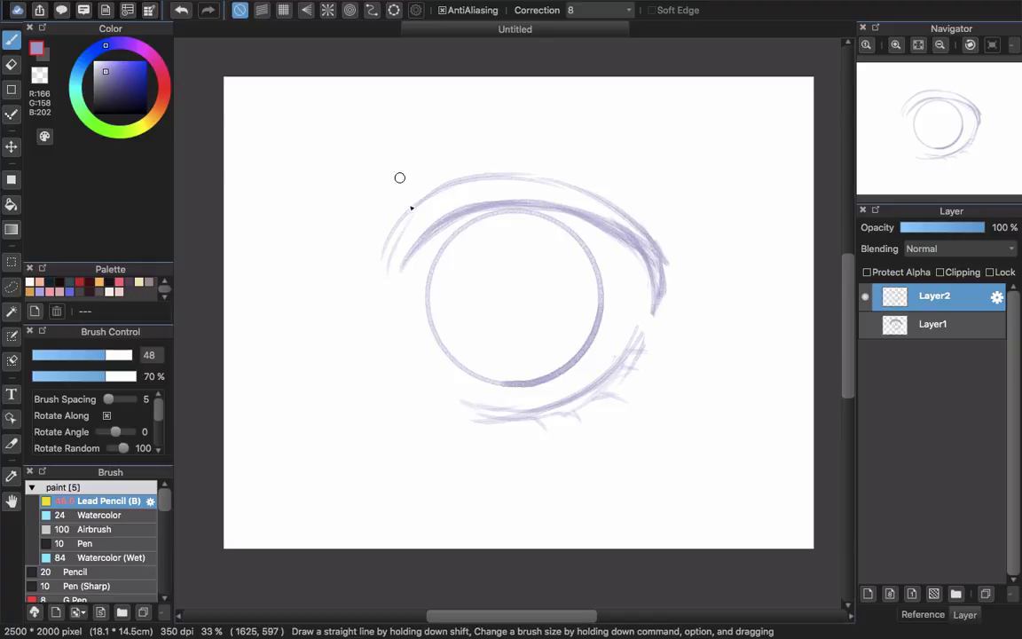
mouse_move(452, 304)
mouse_down()
mouse_move(500, 261)
mouse_move(450, 205)
mouse_move(399, 262)
mouse_up()
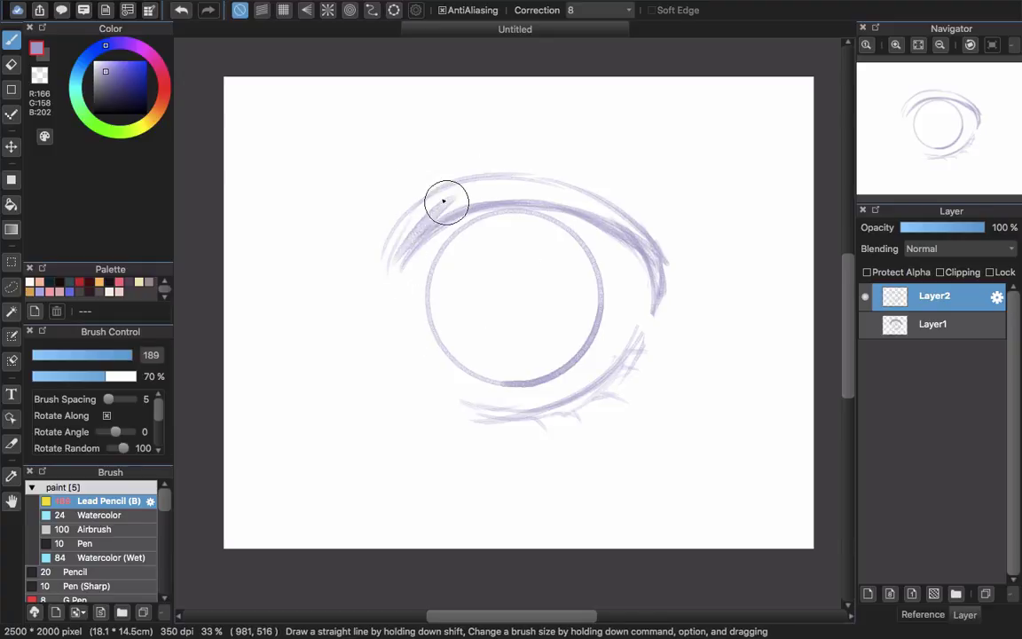
mouse_move(443, 200)
mouse_down()
mouse_move(392, 249)
mouse_move(414, 223)
mouse_move(451, 232)
mouse_move(399, 270)
mouse_move(470, 197)
mouse_move(405, 238)
mouse_move(462, 211)
mouse_move(435, 200)
mouse_move(410, 228)
mouse_move(499, 185)
mouse_move(409, 220)
mouse_move(500, 199)
mouse_move(474, 193)
mouse_move(496, 210)
mouse_move(568, 212)
mouse_move(456, 210)
mouse_move(566, 218)
mouse_move(456, 197)
mouse_move(577, 220)
mouse_move(516, 180)
mouse_move(644, 246)
mouse_move(528, 193)
mouse_move(645, 257)
mouse_move(614, 244)
mouse_move(608, 226)
mouse_move(554, 214)
mouse_move(655, 258)
mouse_move(589, 201)
mouse_move(614, 218)
mouse_move(660, 284)
mouse_move(644, 237)
mouse_move(647, 298)
mouse_up()
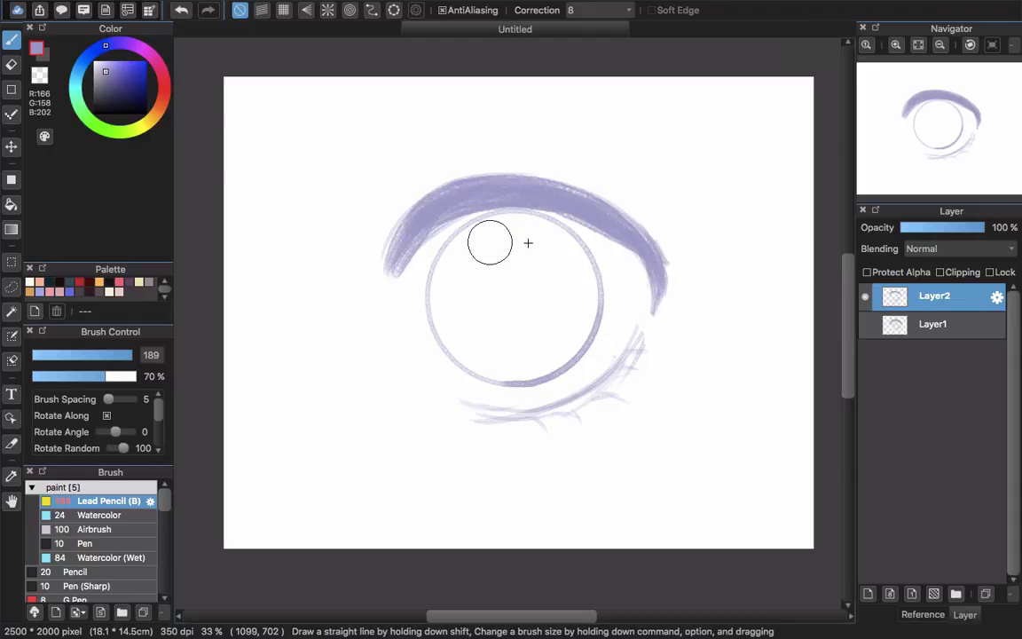
mouse_move(543, 242)
mouse_down()
mouse_move(483, 262)
mouse_move(413, 260)
mouse_up()
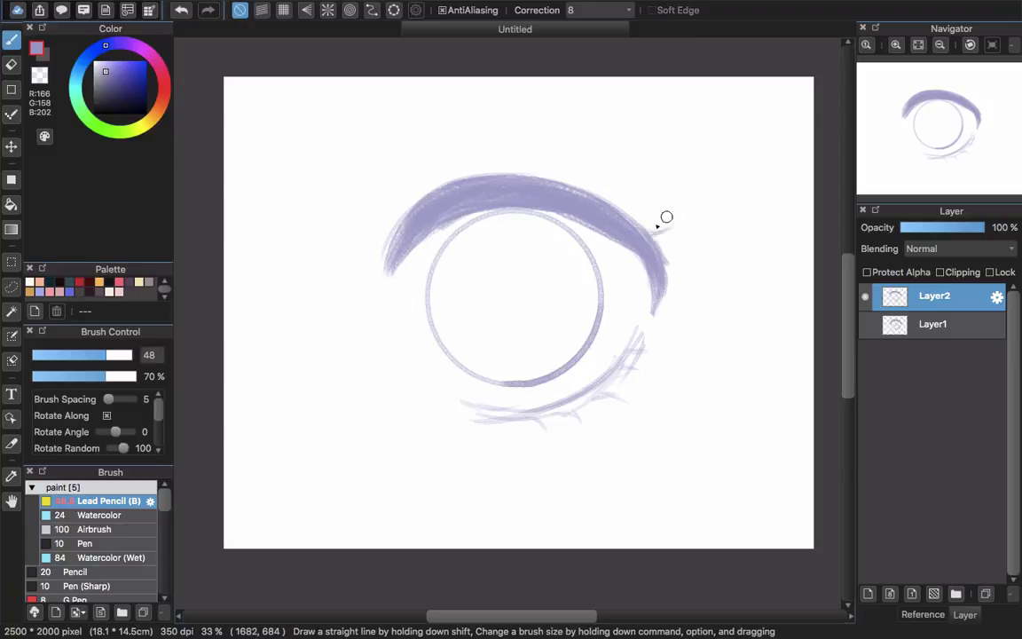
drag(554, 204, 607, 160)
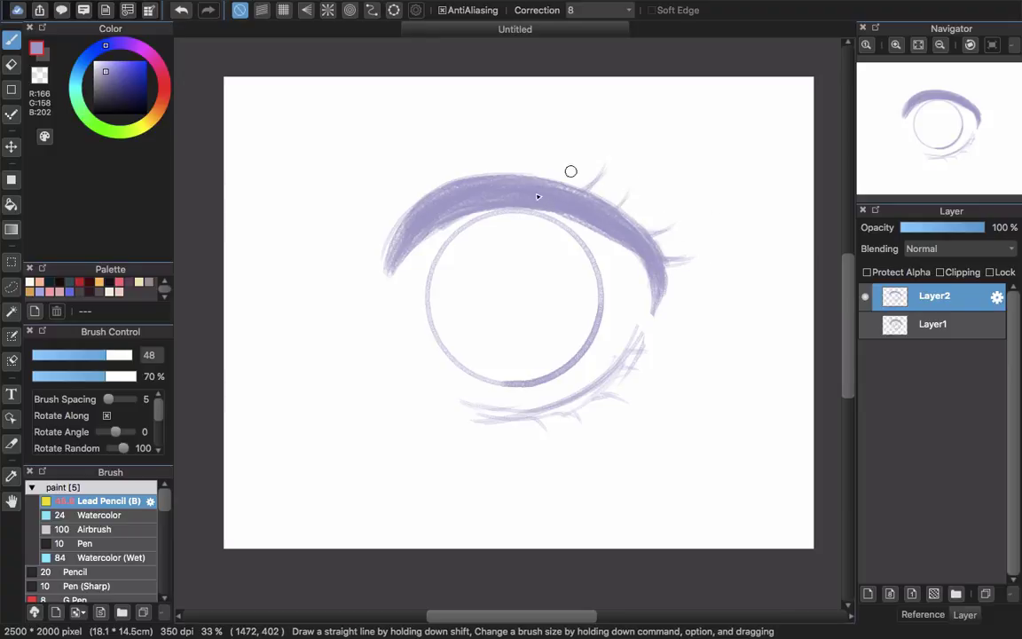
Lasso the iris circle, move it slightly toward the eye's inner corner, and clear the selection.
drag(556, 319, 568, 320)
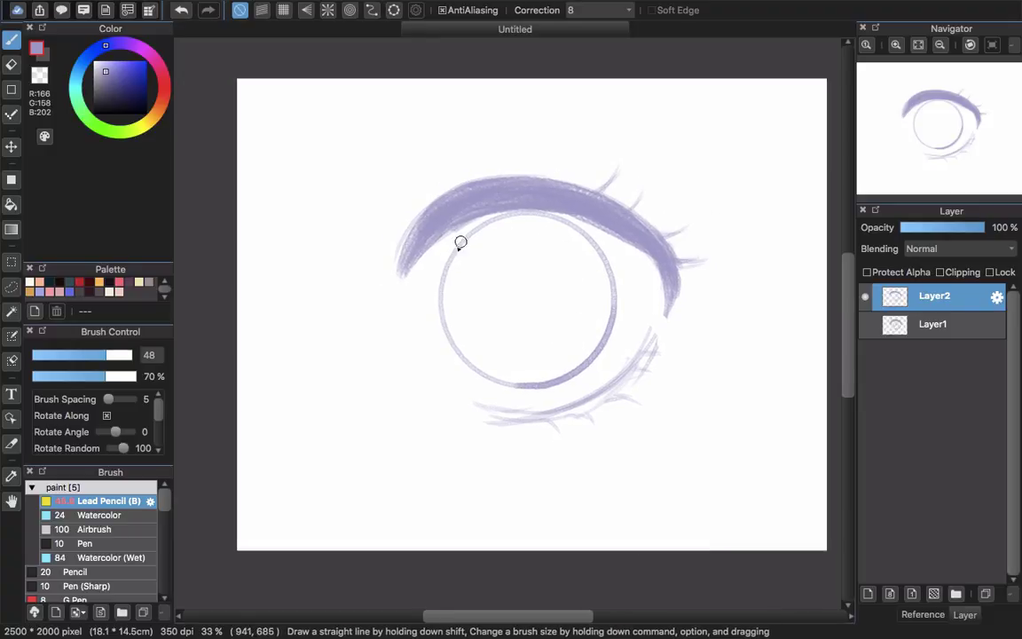
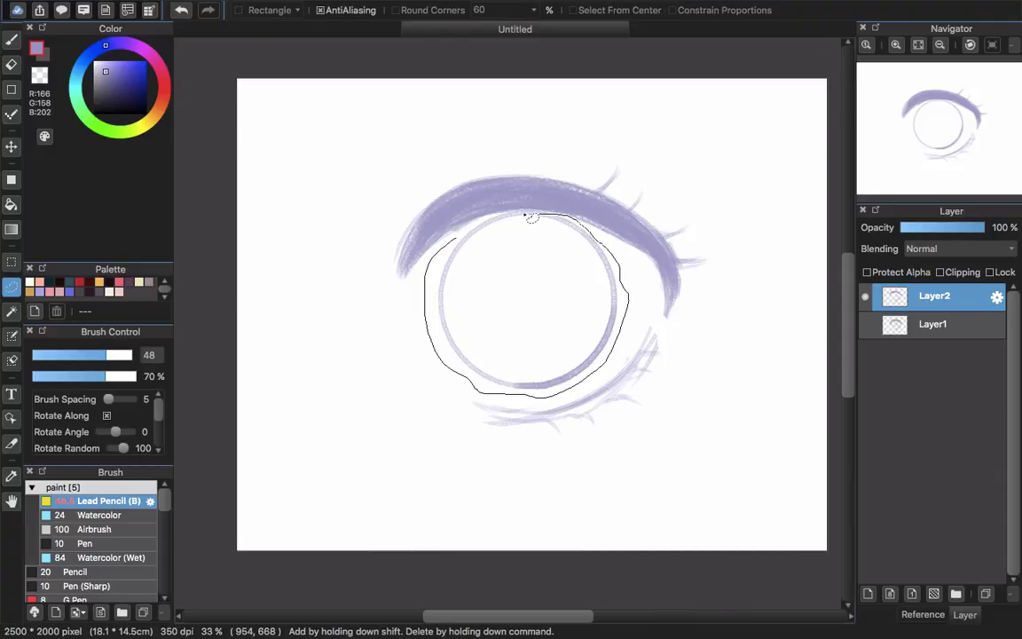
key(v)
mouse_move(526, 286)
mouse_down()
mouse_move(507, 292)
mouse_move(519, 278)
mouse_up()
key(super+d)
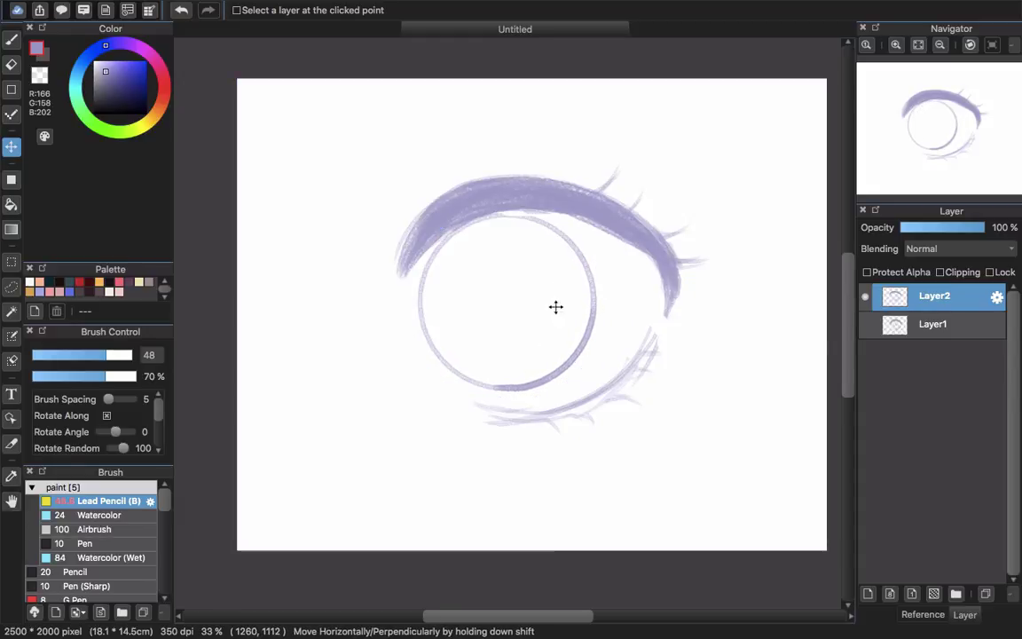
Extend the upper lash band downward at the inner corner with tapered strokes and fill its lower edge above the iris.
key(b)
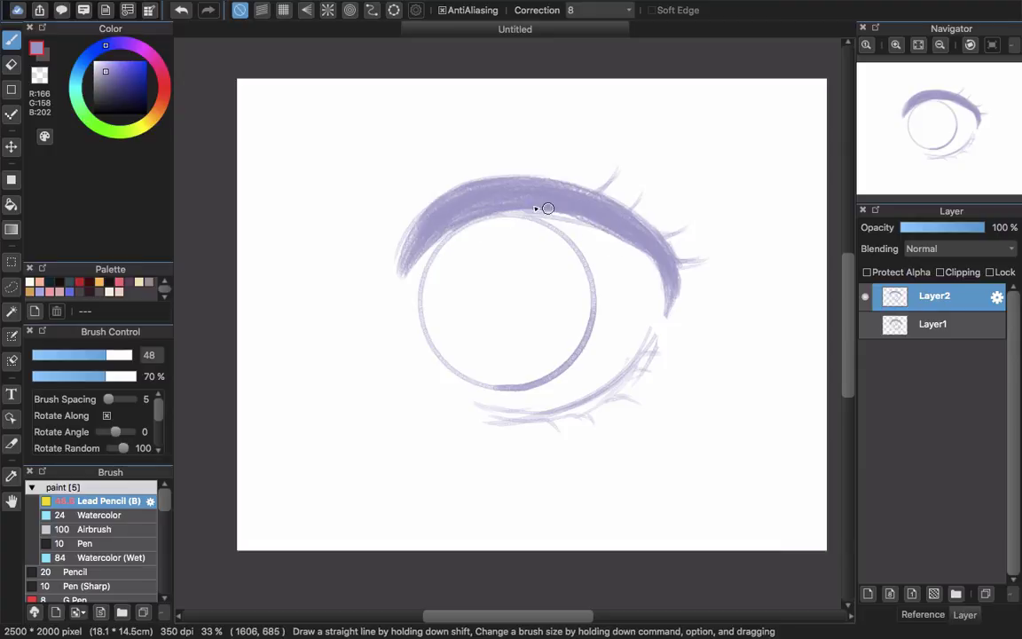
mouse_move(454, 219)
mouse_down()
mouse_move(397, 285)
mouse_move(414, 230)
mouse_move(383, 244)
mouse_move(450, 194)
mouse_move(438, 192)
mouse_move(400, 256)
mouse_move(395, 286)
mouse_move(404, 289)
mouse_up()
drag(470, 223, 407, 282)
mouse_move(565, 220)
mouse_down()
mouse_move(448, 216)
mouse_move(584, 222)
mouse_up()
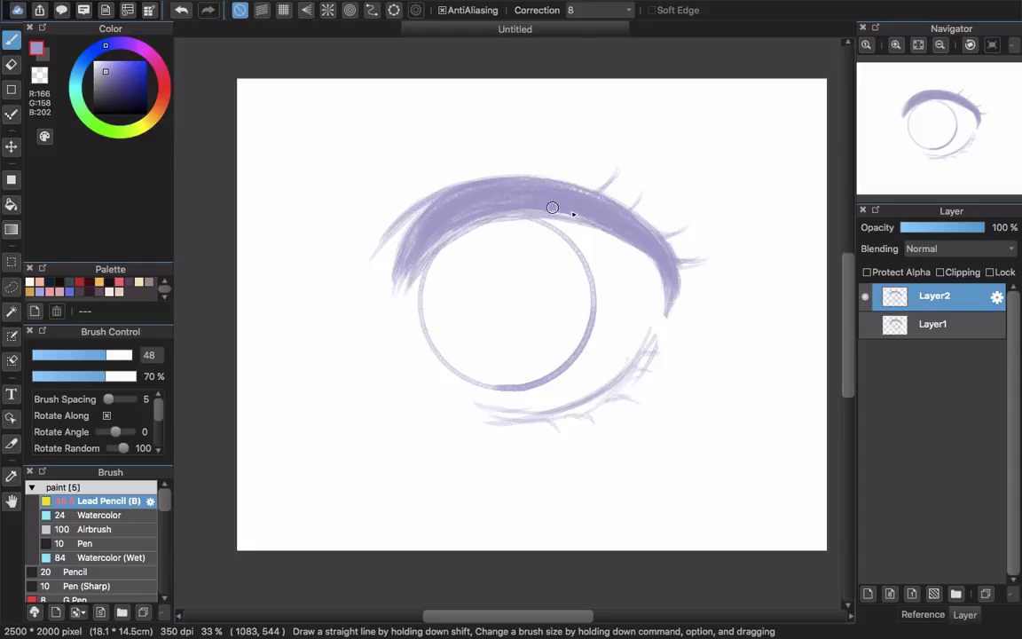
Lengthen the lower lid line inward, erase its rough lashes, and redraw the lid with a second inner line and short lashes.
drag(443, 409, 495, 414)
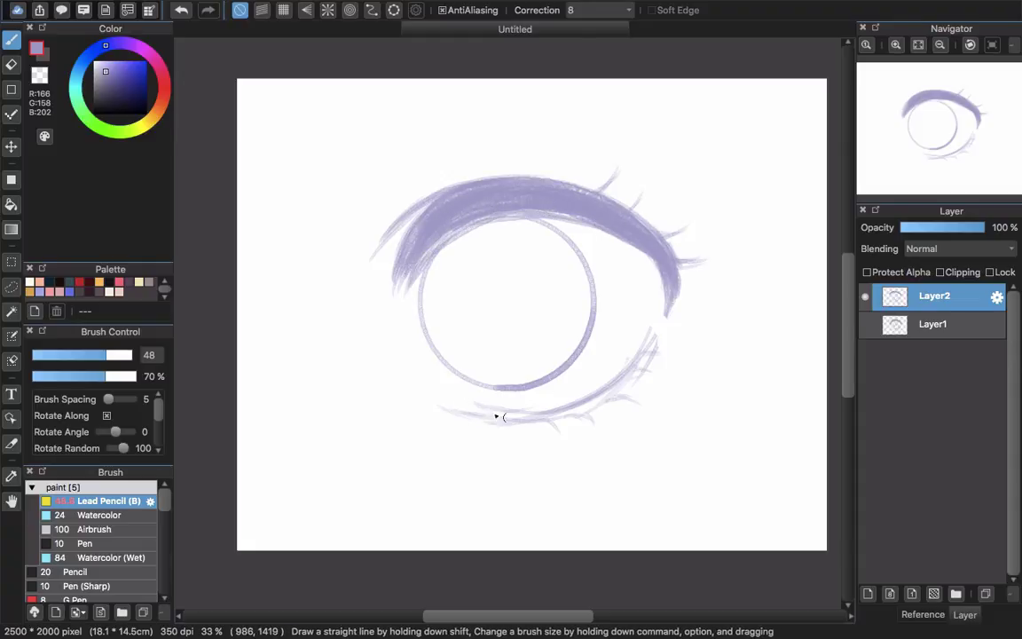
key(e)
mouse_move(533, 444)
mouse_down()
mouse_move(675, 345)
mouse_move(682, 327)
mouse_up()
key(b)
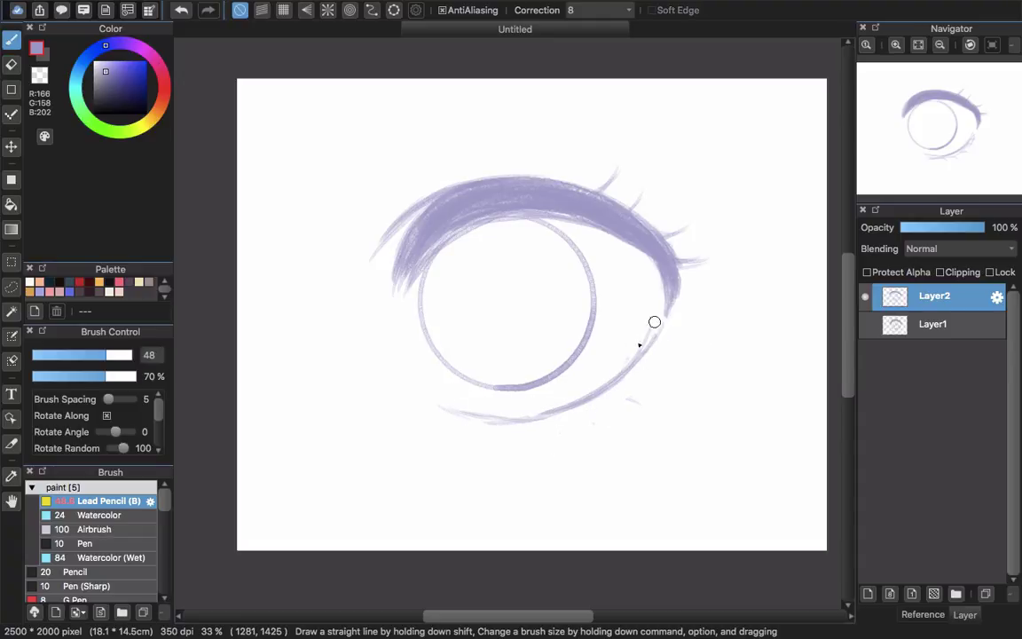
mouse_move(530, 416)
mouse_down()
mouse_move(629, 392)
mouse_move(615, 378)
mouse_move(649, 345)
mouse_up()
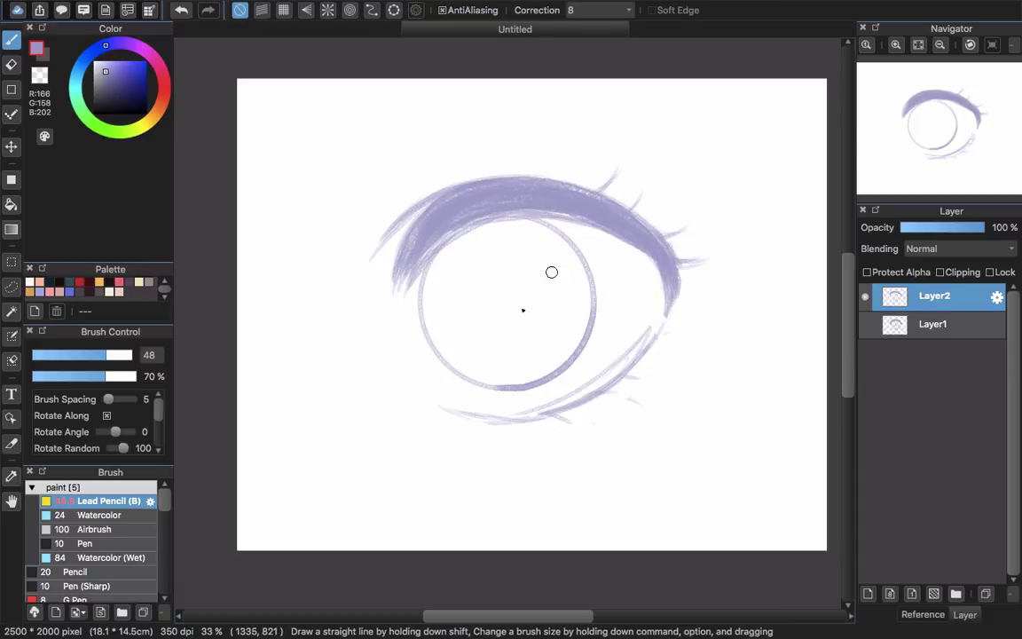
Draw a small round pupil outline at the centre of the iris and erase the stray strokes around it.
mouse_move(504, 322)
mouse_down()
mouse_move(486, 283)
mouse_move(511, 324)
mouse_move(528, 288)
mouse_move(487, 289)
mouse_move(506, 305)
mouse_move(422, 296)
mouse_up()
key(e)
mouse_move(507, 292)
mouse_down()
mouse_move(591, 304)
mouse_move(456, 327)
mouse_move(435, 318)
mouse_move(589, 306)
mouse_up()
key(b)
mouse_move(422, 313)
mouse_down()
mouse_move(575, 305)
mouse_move(478, 347)
mouse_move(456, 293)
mouse_move(453, 310)
mouse_move(463, 303)
mouse_move(482, 321)
mouse_up()
key(e)
mouse_move(547, 278)
mouse_down()
mouse_move(577, 299)
mouse_move(536, 334)
mouse_up()
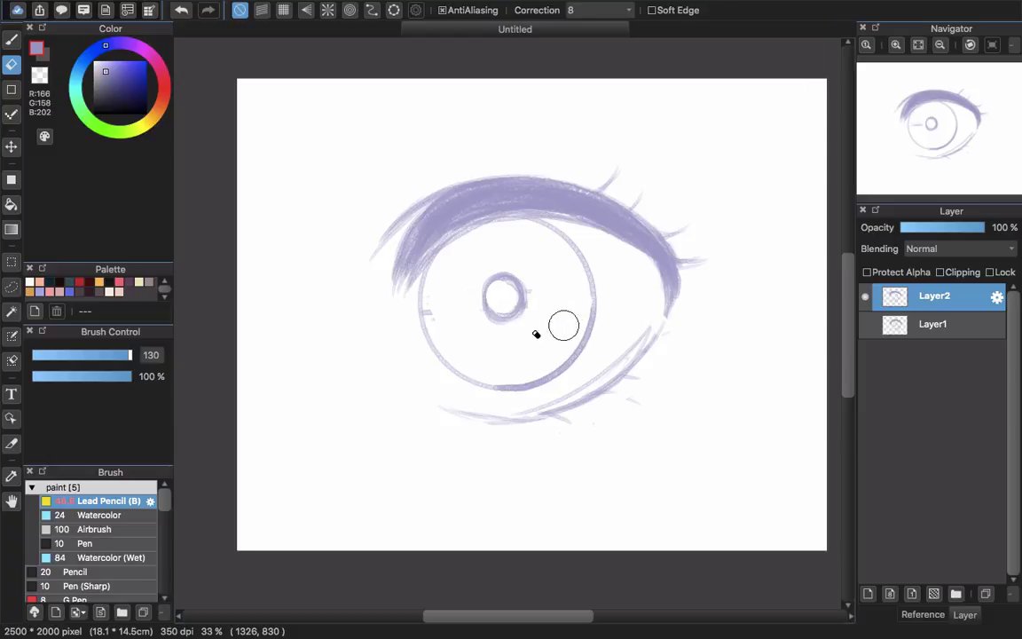
Draw a horizontal dividing line on both sides of the pupil and add an oval, curved lower reflections and a star inside the iris.
key(b)
mouse_move(425, 307)
mouse_down()
mouse_move(477, 306)
mouse_move(429, 315)
mouse_move(573, 292)
mouse_up()
mouse_move(541, 231)
mouse_down()
mouse_move(506, 244)
mouse_move(558, 262)
mouse_move(541, 229)
mouse_move(551, 276)
mouse_up()
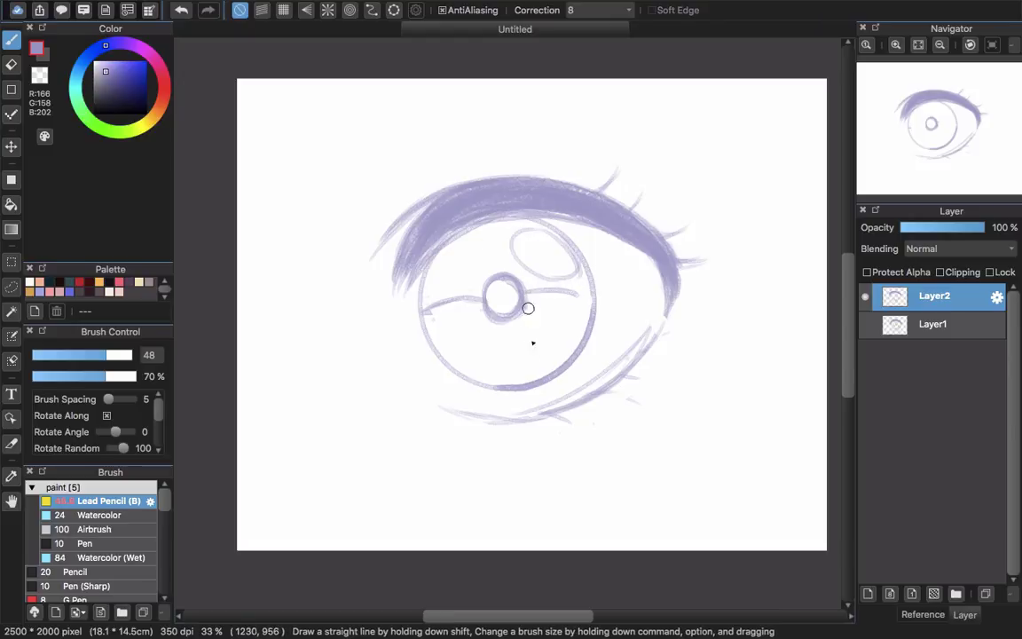
mouse_move(559, 335)
mouse_down()
mouse_move(518, 369)
mouse_move(534, 370)
mouse_move(562, 333)
mouse_move(526, 373)
mouse_move(486, 367)
mouse_up()
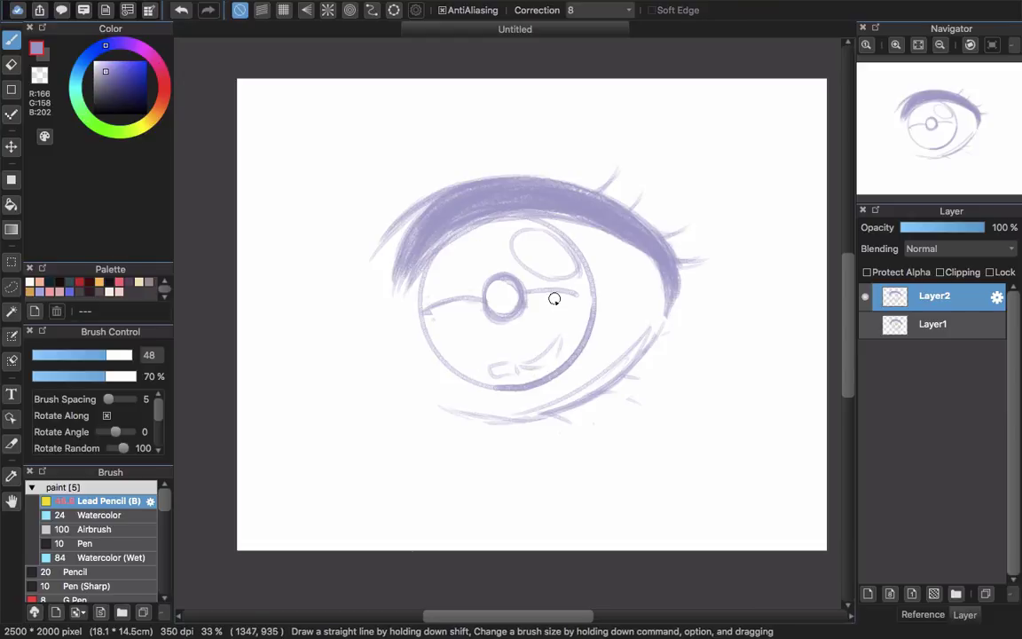
drag(571, 302, 562, 315)
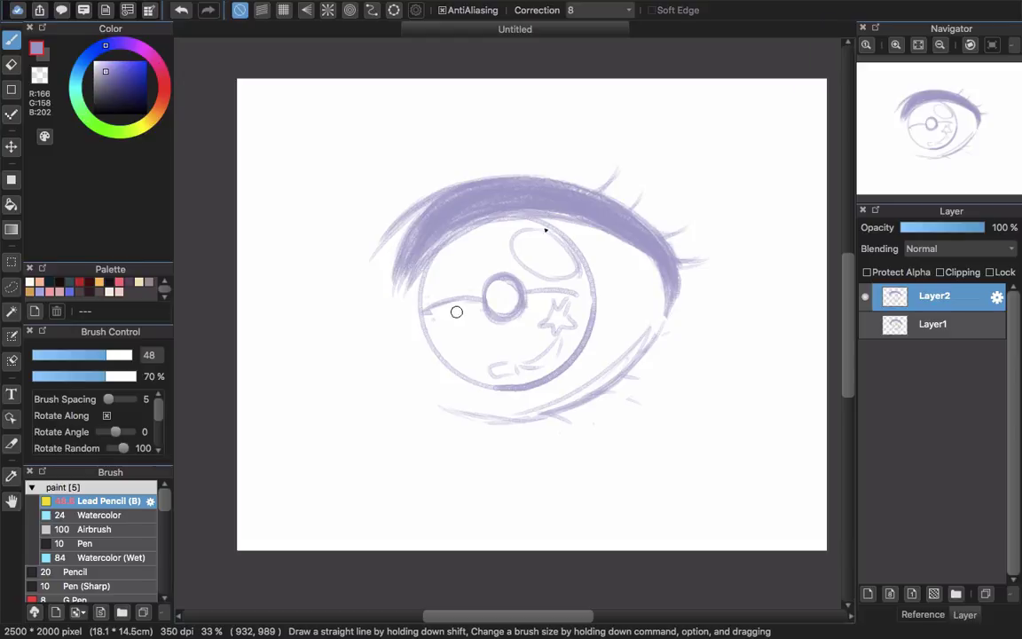
Compare the two eye sketches by toggling their layers, leaving Layer1 shown and Layer2 hidden.
key(super+minus)
key(super+minus)
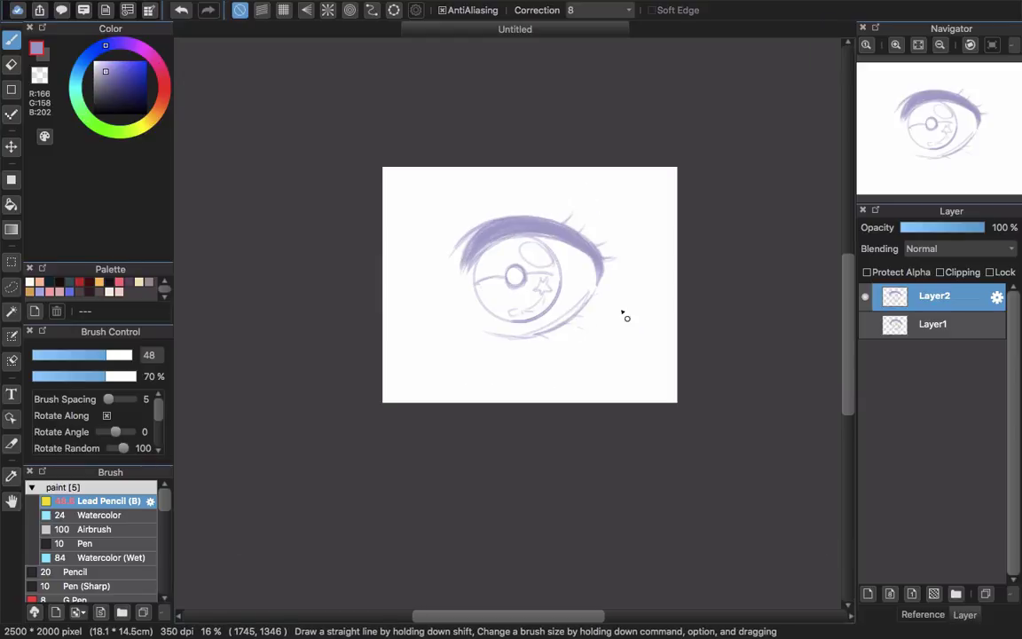
click(866, 298)
click(865, 325)
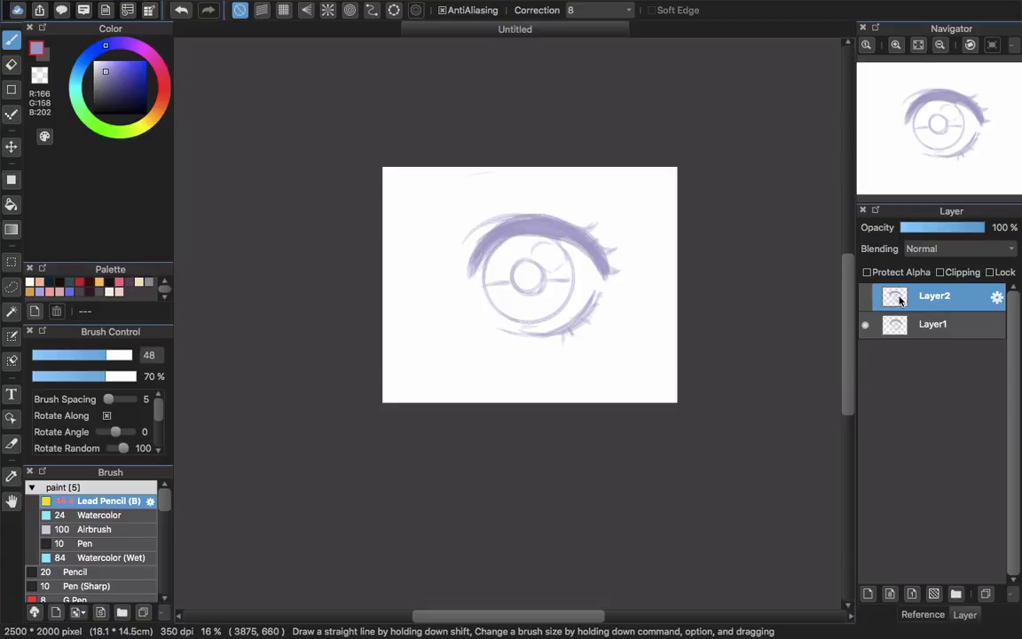
click(865, 297)
click(865, 325)
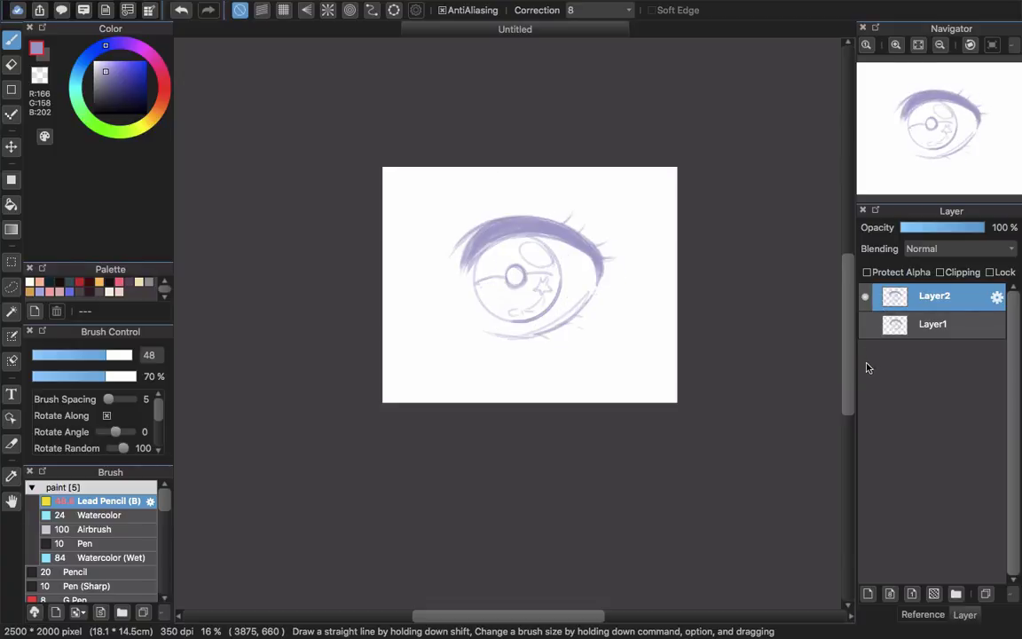
click(865, 326)
click(866, 297)
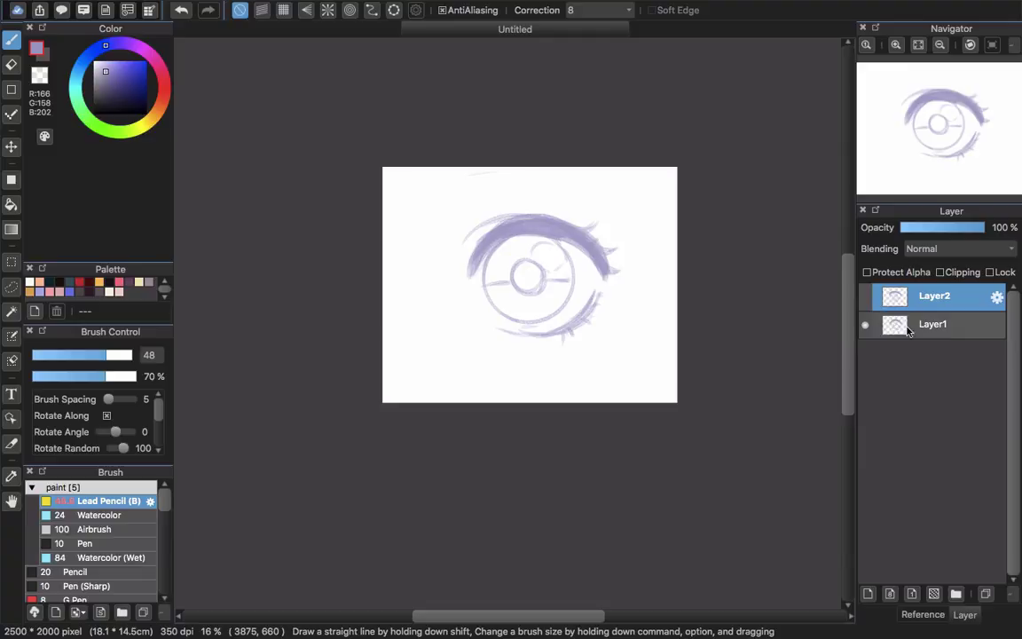
Add a new layer above Layer1, fade Layer1 to 27% opacity, and make the new layer active.
click(932, 326)
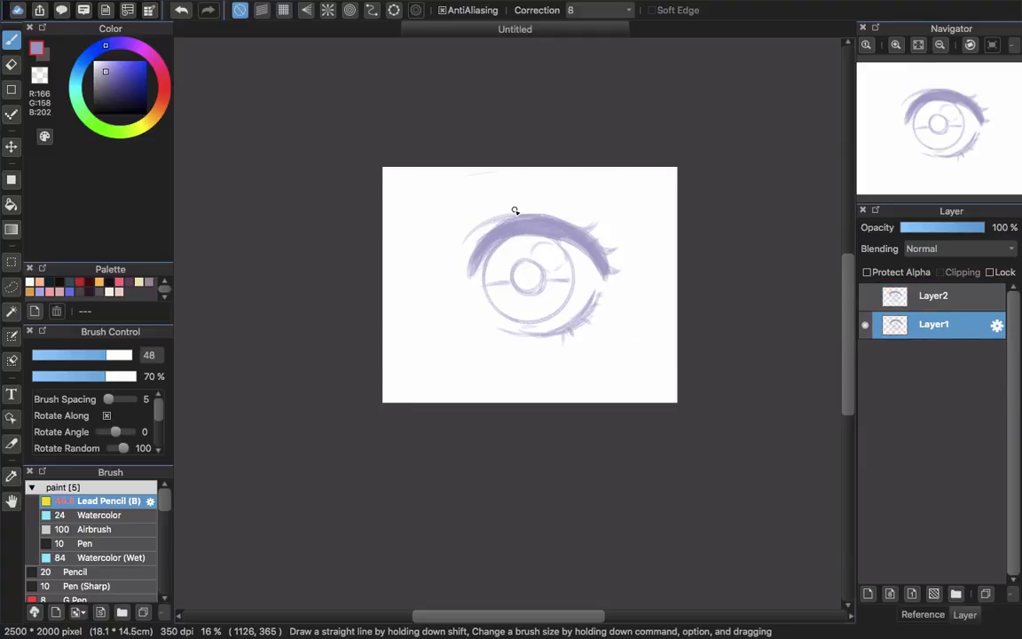
scroll(512, 293, up, 2)
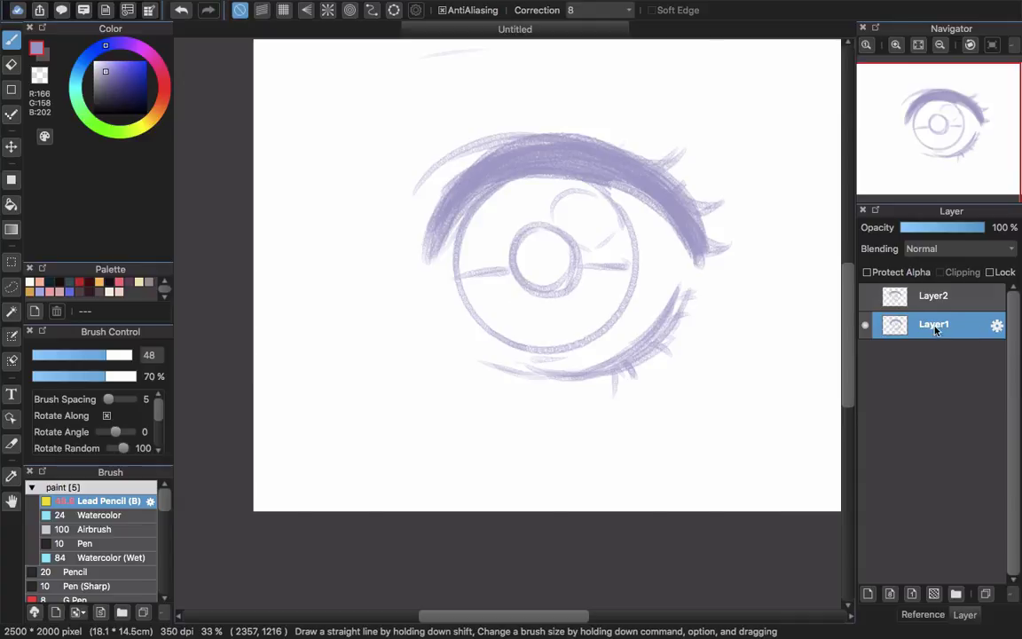
click(868, 594)
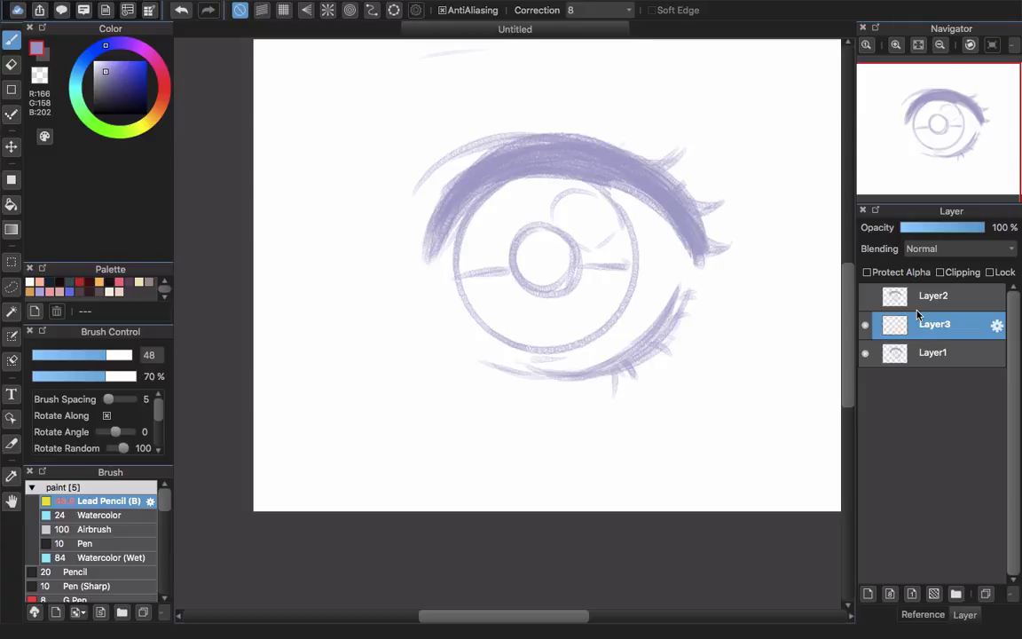
key(super+minus)
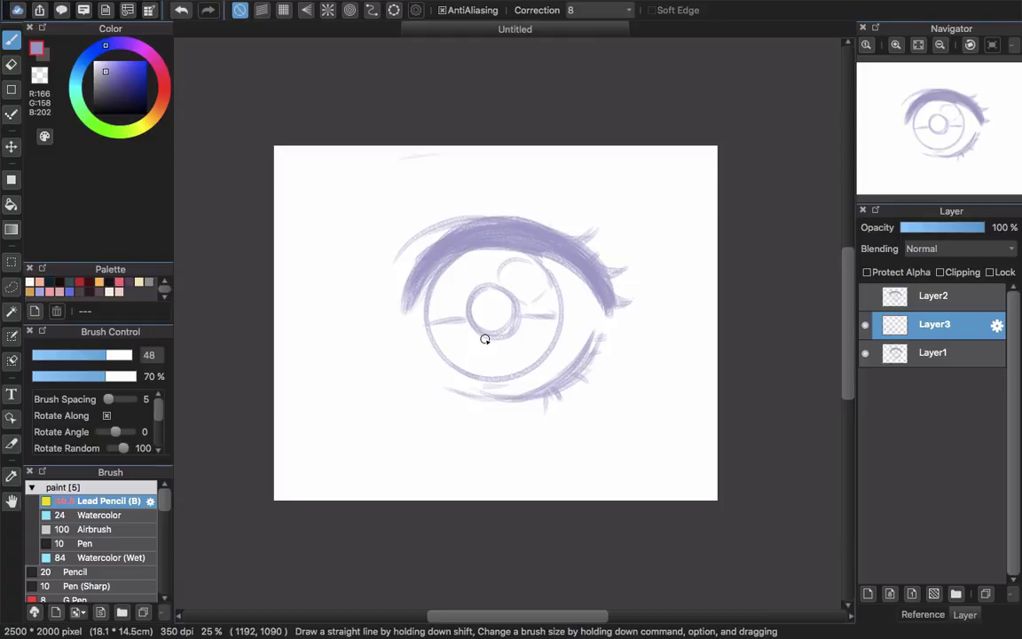
scroll(445, 230, up, 1)
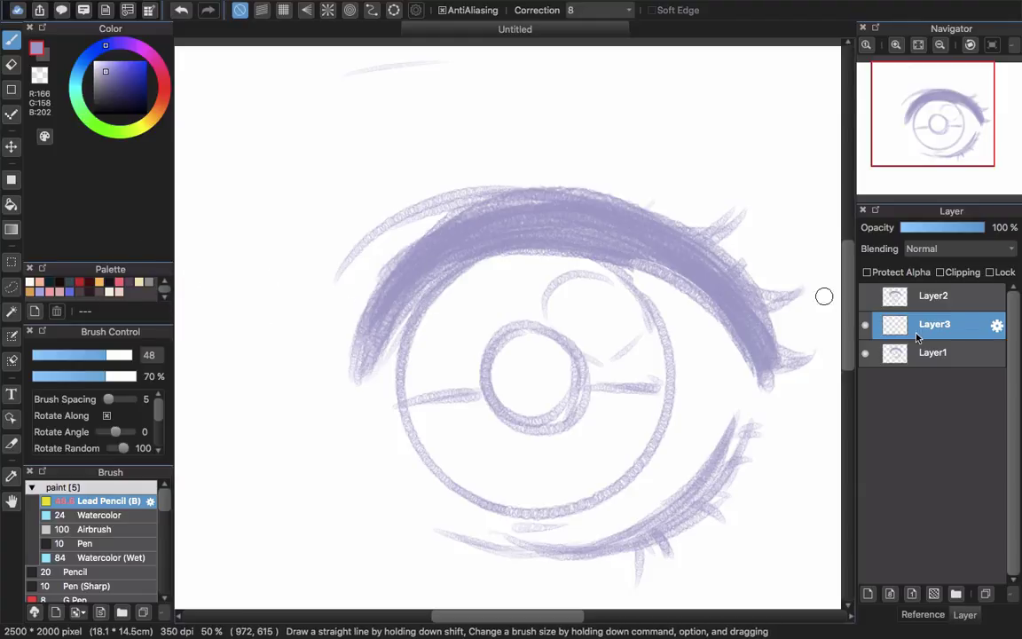
click(892, 353)
click(925, 231)
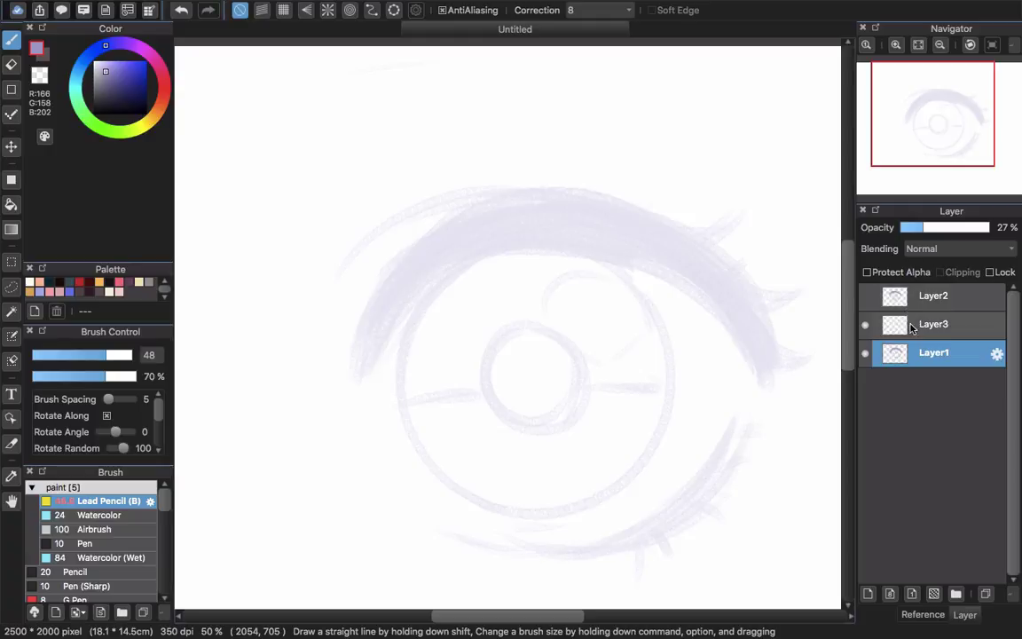
click(947, 334)
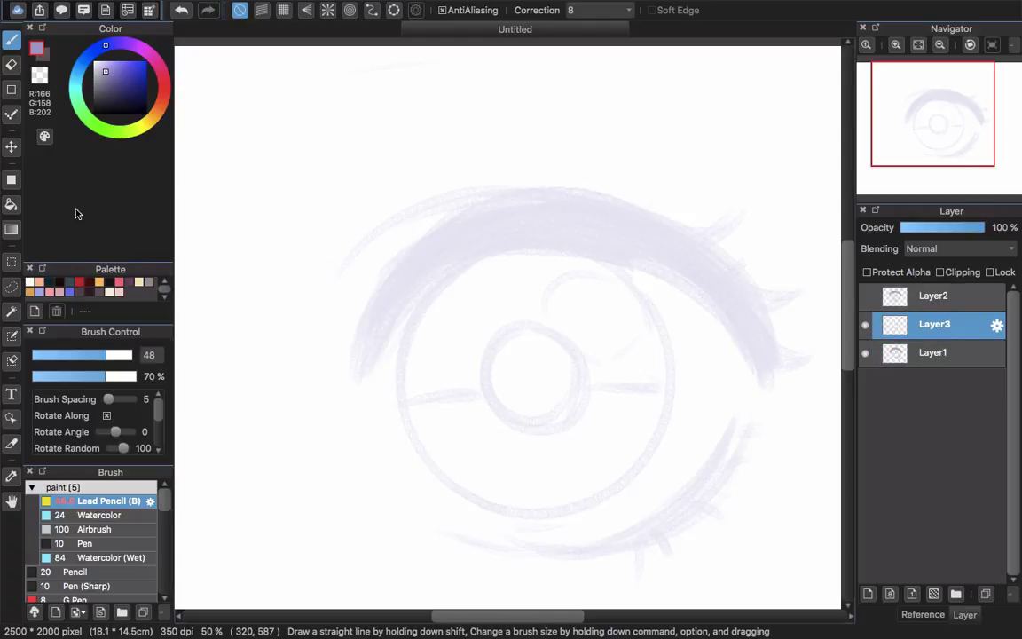
Switch to the dark grey-brown colour and G Pen at size 35, and ink the lash band's outer edge down to the inner corner.
key(x)
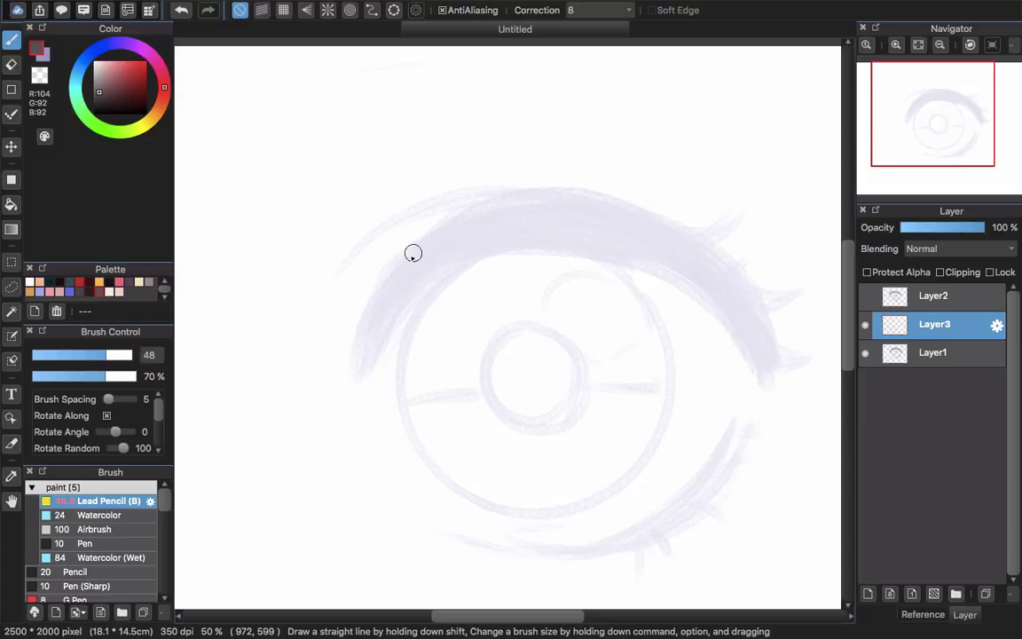
scroll(163, 499, down, 3)
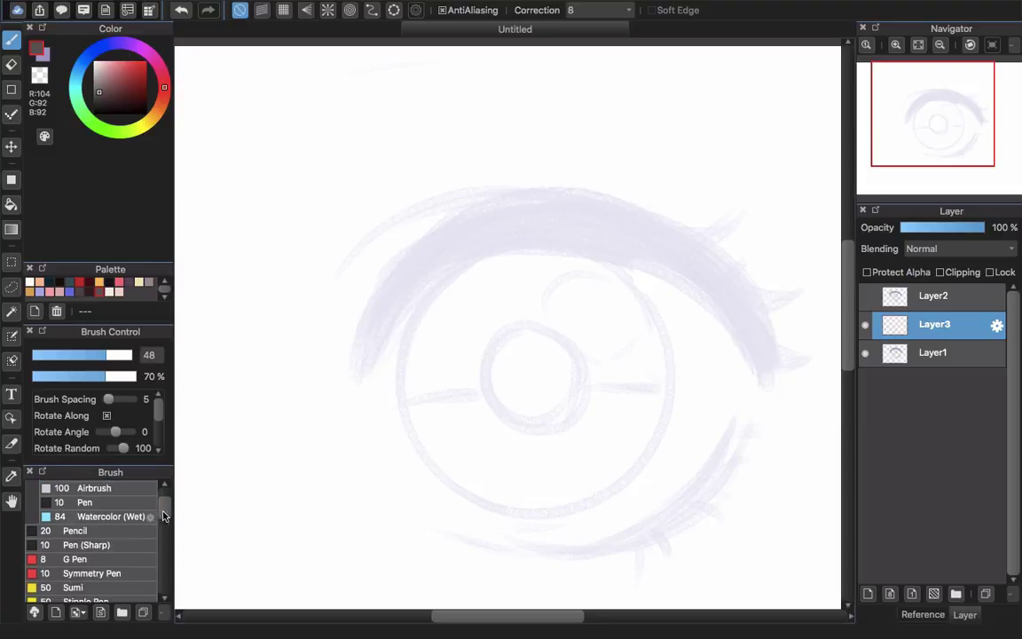
click(76, 559)
mouse_move(436, 264)
mouse_down()
mouse_move(371, 286)
mouse_move(367, 315)
mouse_up()
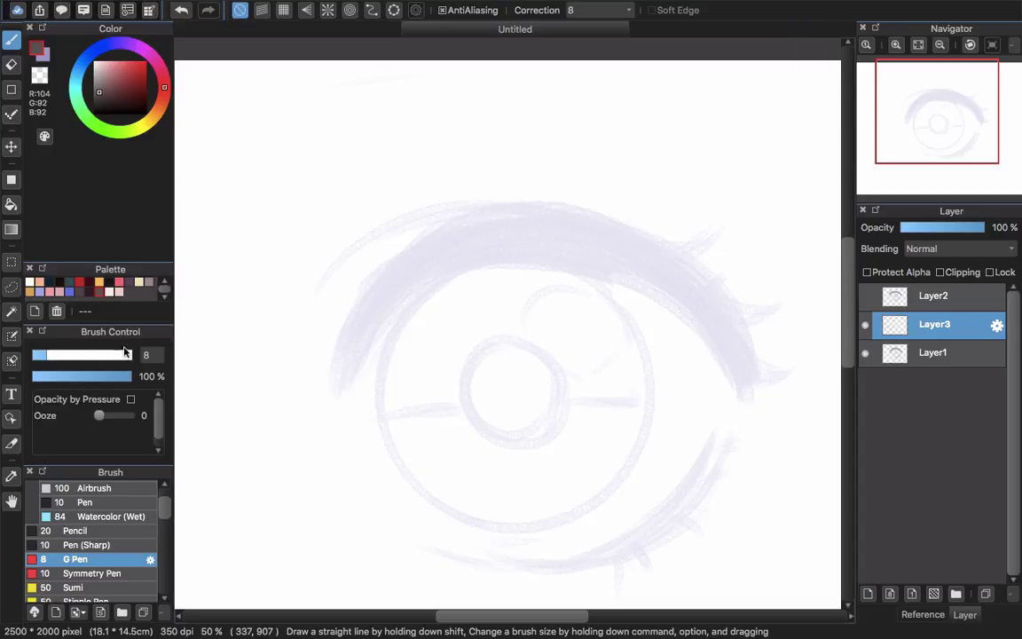
key(super+z)
mouse_move(354, 331)
mouse_down()
mouse_move(415, 255)
mouse_move(367, 288)
mouse_move(336, 356)
mouse_up()
key(e)
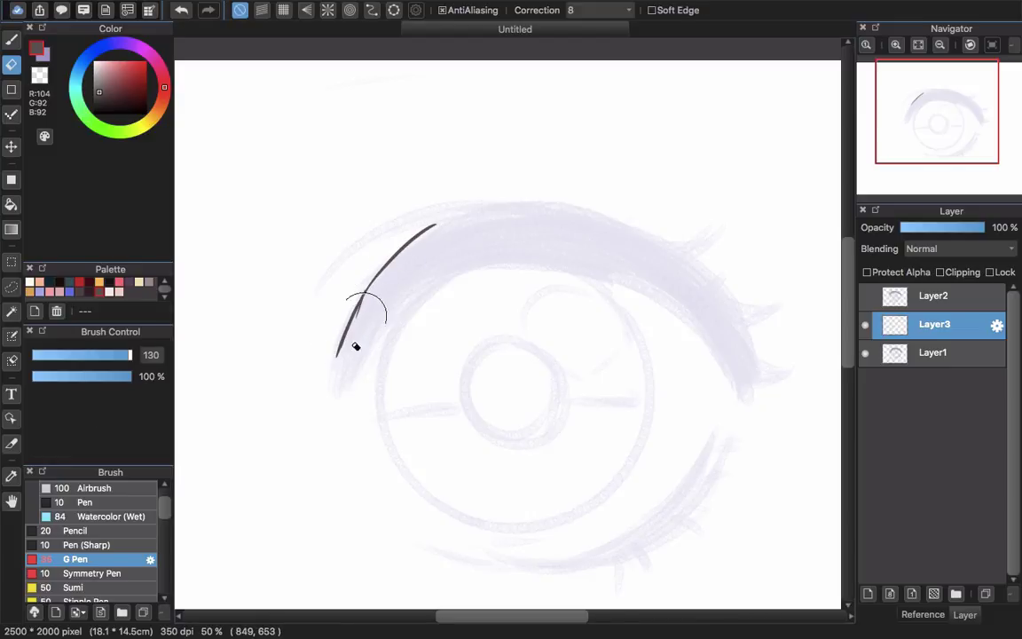
drag(351, 317, 340, 368)
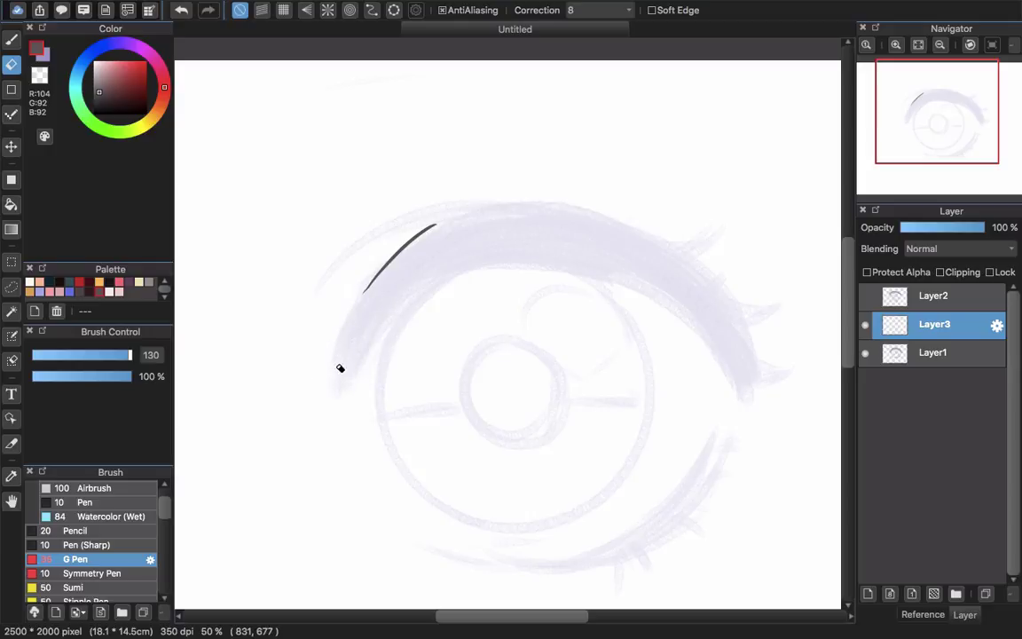
key(b)
drag(371, 285, 343, 328)
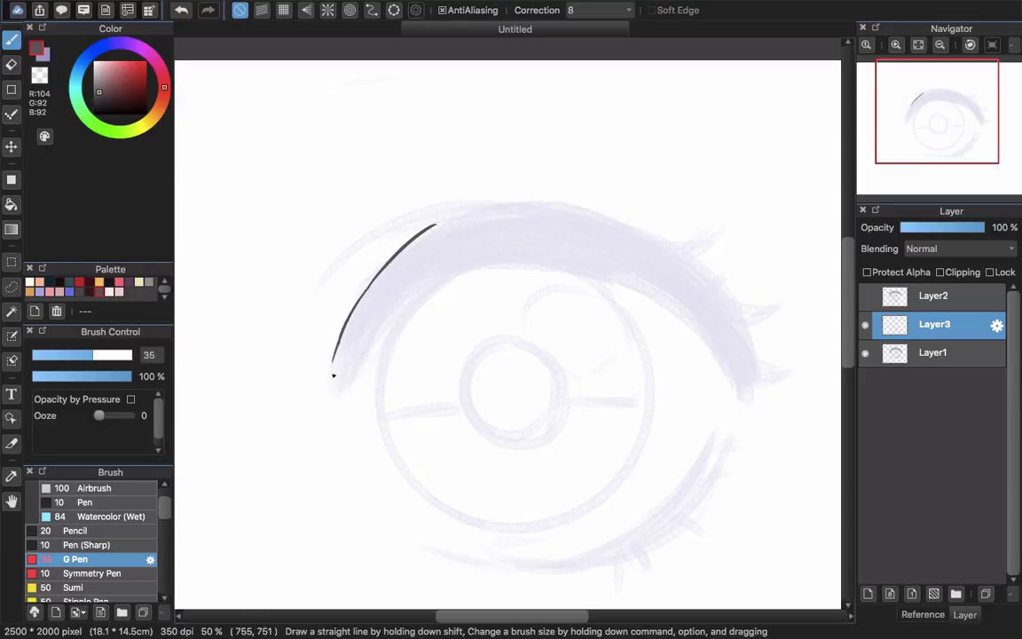
Reduce the G Pen to size 23 and ink short jagged hair tips at the band's inner-corner end.
scroll(382, 338, up, 2)
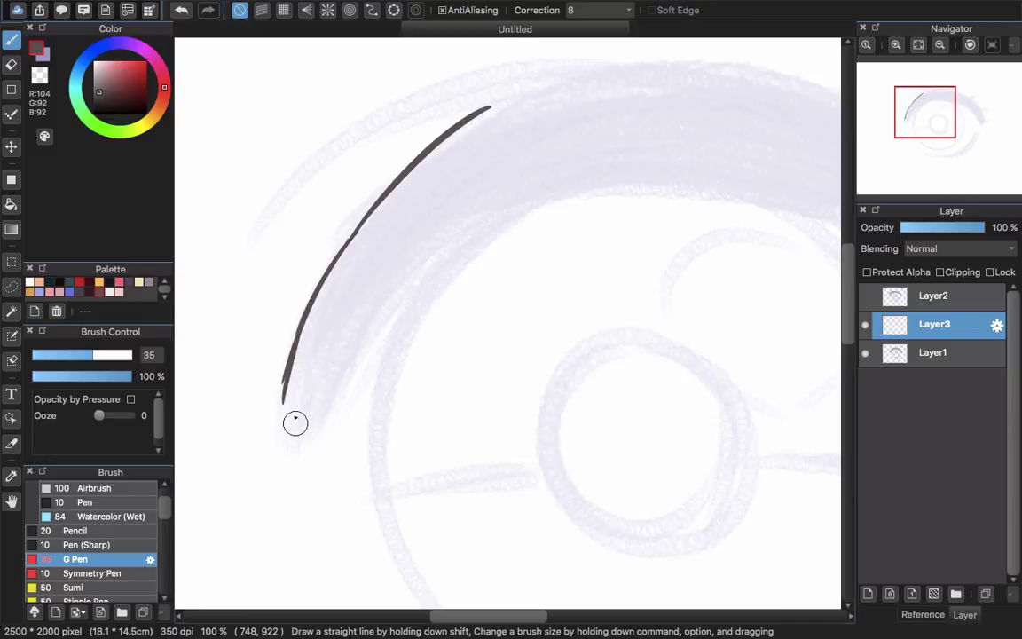
mouse_move(288, 426)
mouse_down()
mouse_move(290, 382)
mouse_move(326, 353)
mouse_move(278, 434)
mouse_up()
key(super+z)
mouse_move(291, 388)
mouse_down()
mouse_move(280, 429)
mouse_move(290, 452)
mouse_up()
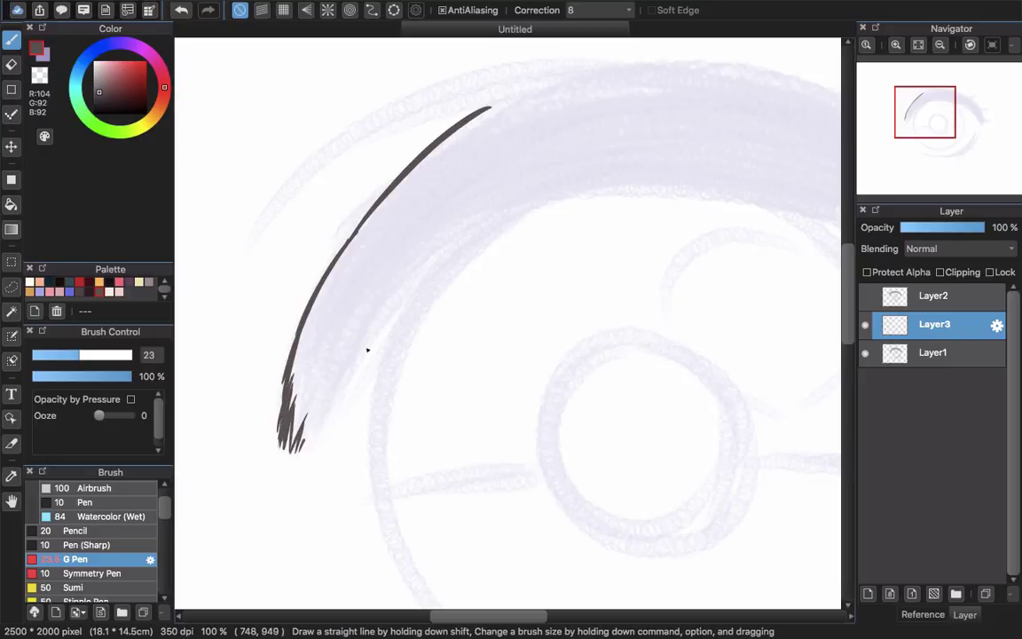
Ink the lash band's lower edge from the inner-corner tips up to the top of the iris.
drag(351, 356, 300, 439)
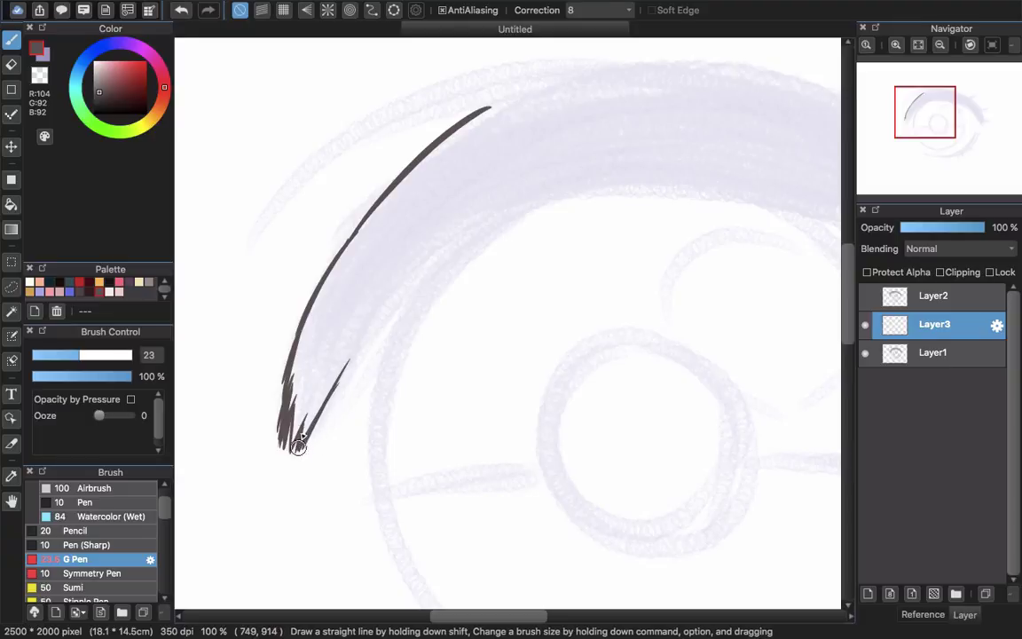
mouse_move(404, 307)
mouse_down()
mouse_move(320, 401)
mouse_move(394, 321)
mouse_move(326, 336)
mouse_move(417, 301)
mouse_move(474, 297)
mouse_up()
scroll(483, 319, right, 5)
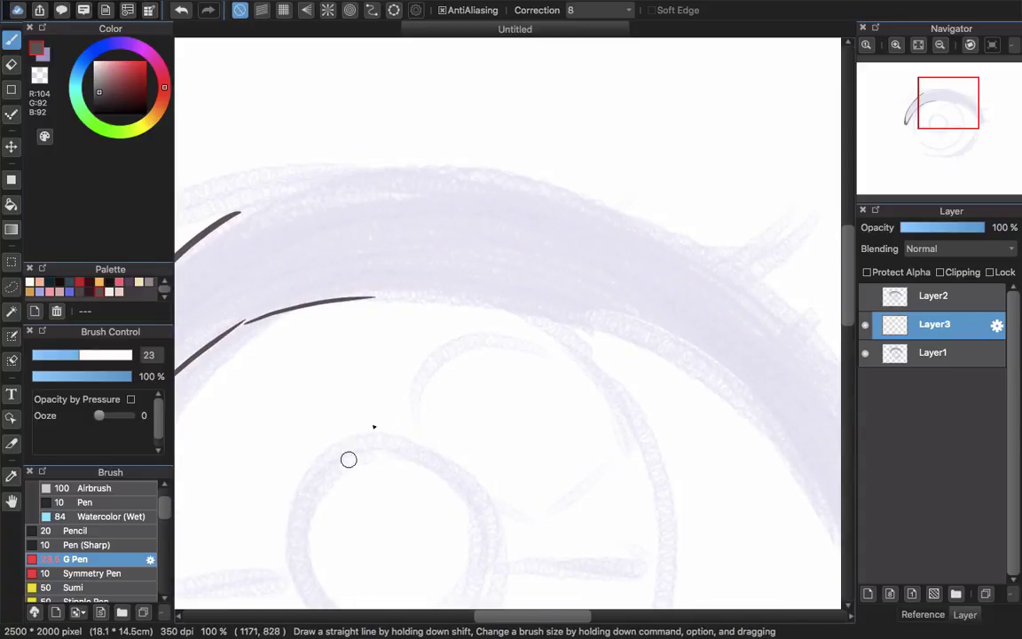
scroll(356, 359, left, 8)
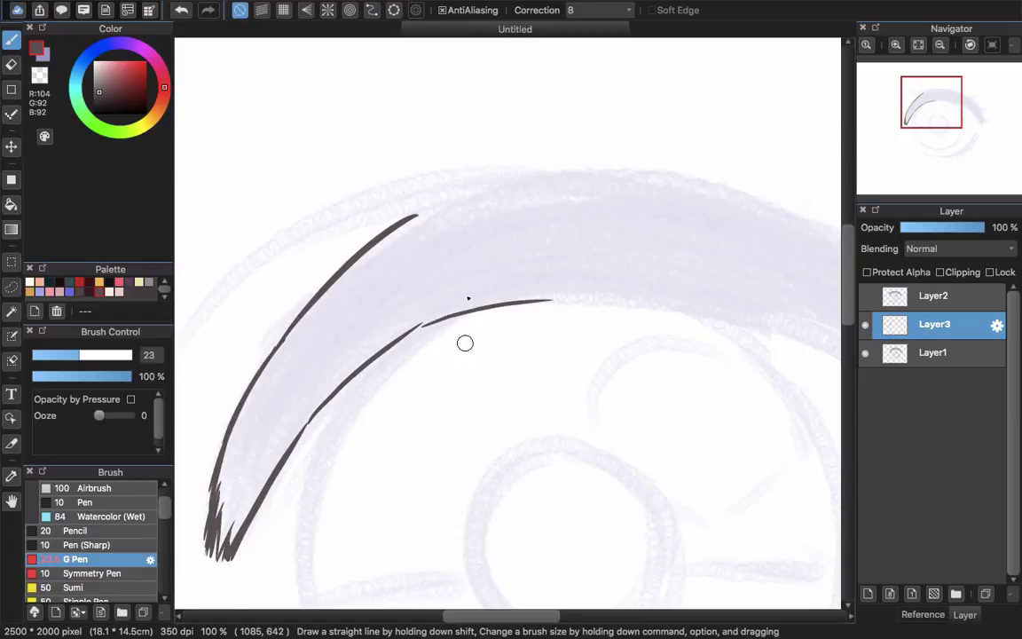
scroll(417, 269, left, 7)
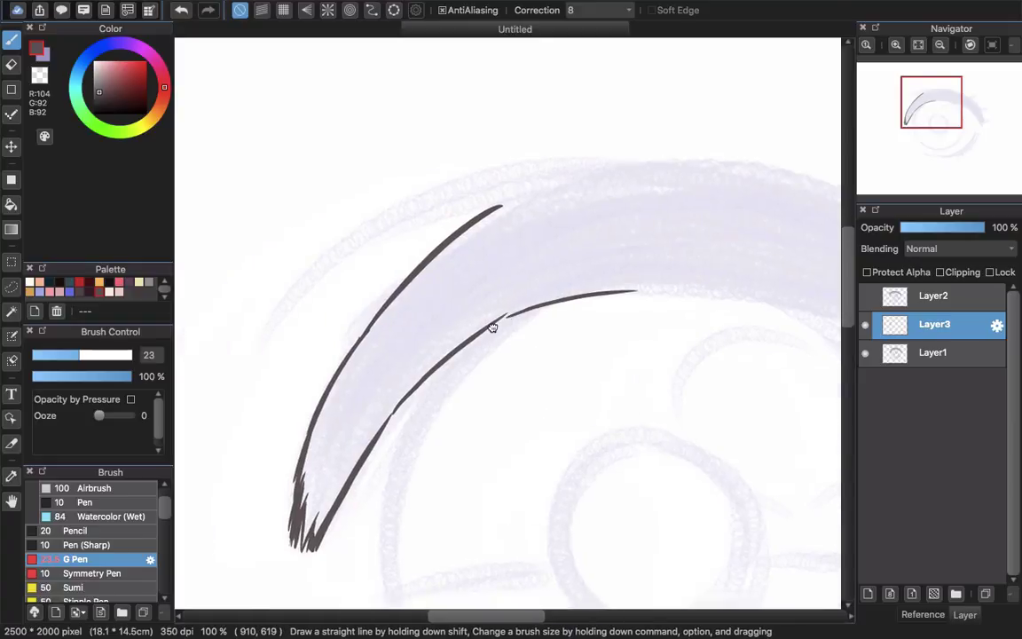
Ink the crease line above the inner corner and continue the band's lower edge to the outer corner.
drag(484, 271, 448, 323)
drag(294, 392, 634, 219)
drag(400, 296, 523, 263)
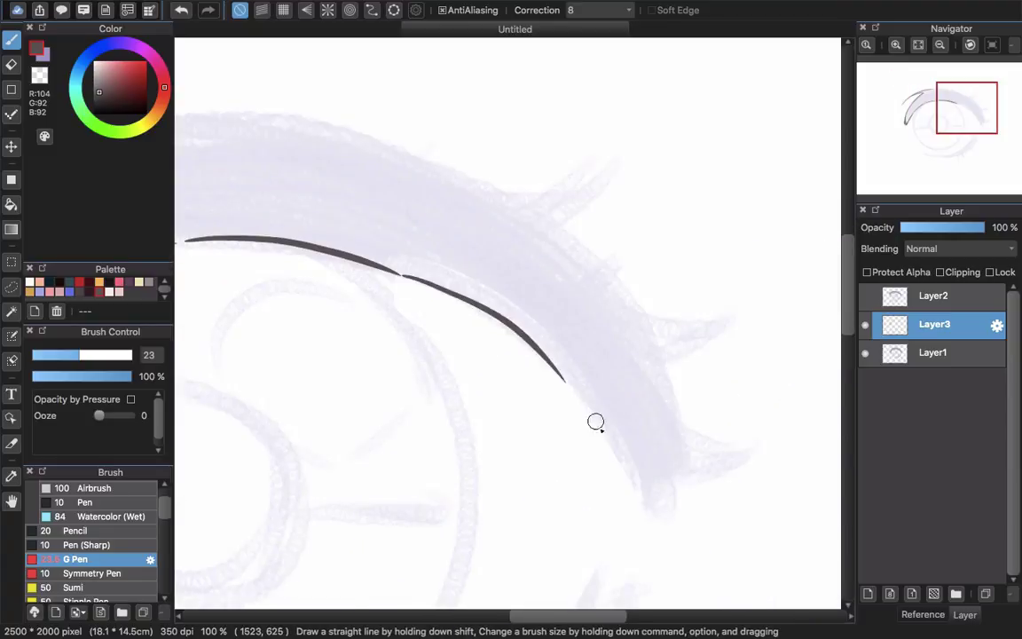
drag(566, 382, 645, 536)
Ink the middle and lowest pointed lashes on the outer side and close the band's outer-corner tip.
mouse_move(548, 251)
mouse_down()
mouse_move(611, 324)
mouse_move(741, 322)
mouse_up()
drag(716, 331, 623, 366)
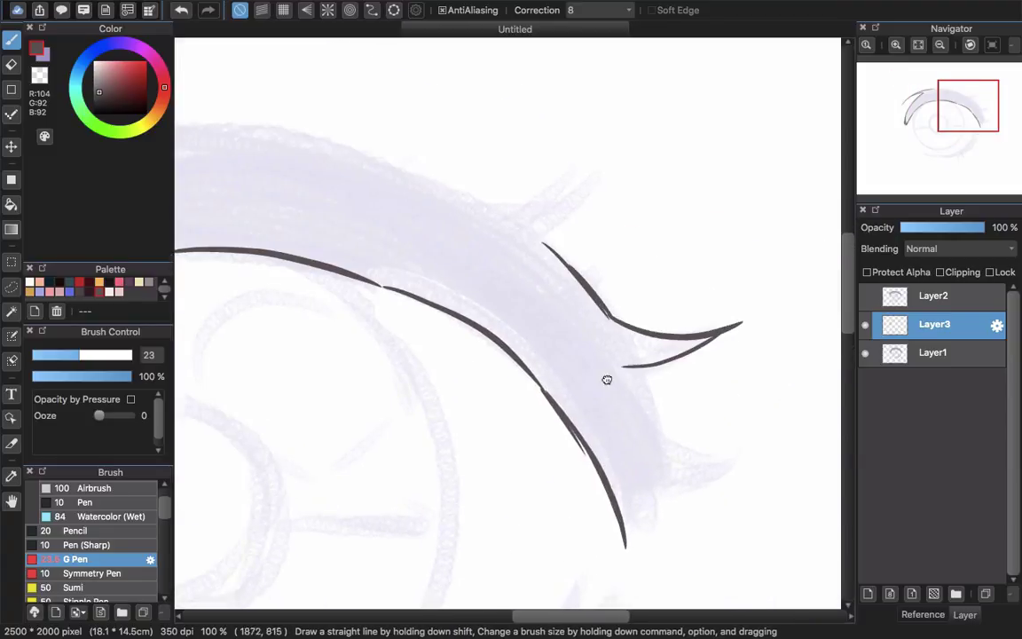
scroll(607, 379, down, 8)
drag(611, 171, 746, 259)
drag(641, 300, 600, 376)
drag(708, 272, 642, 293)
Ink the lash band's long upper edge over the iris and add the uppermost pointed lash.
scroll(644, 290, left, 8)
key(h)
mouse_move(456, 280)
mouse_down()
mouse_move(354, 252)
mouse_move(400, 318)
mouse_up()
scroll(399, 318, right, 3)
drag(321, 342, 663, 257)
scroll(686, 267, down, 6)
drag(468, 178, 545, 111)
Ink the iris outline as a large circle with the circle snap, and turn the snap off again.
scroll(531, 117, down, 4)
drag(365, 45, 417, 343)
scroll(449, 231, down, 6)
click(349, 10)
drag(503, 244, 524, 267)
click(240, 10)
scroll(515, 262, up, 6)
drag(484, 212, 539, 269)
scroll(539, 269, down, 5)
scroll(386, 320, right, 6)
drag(182, 548, 523, 413)
drag(538, 399, 621, 267)
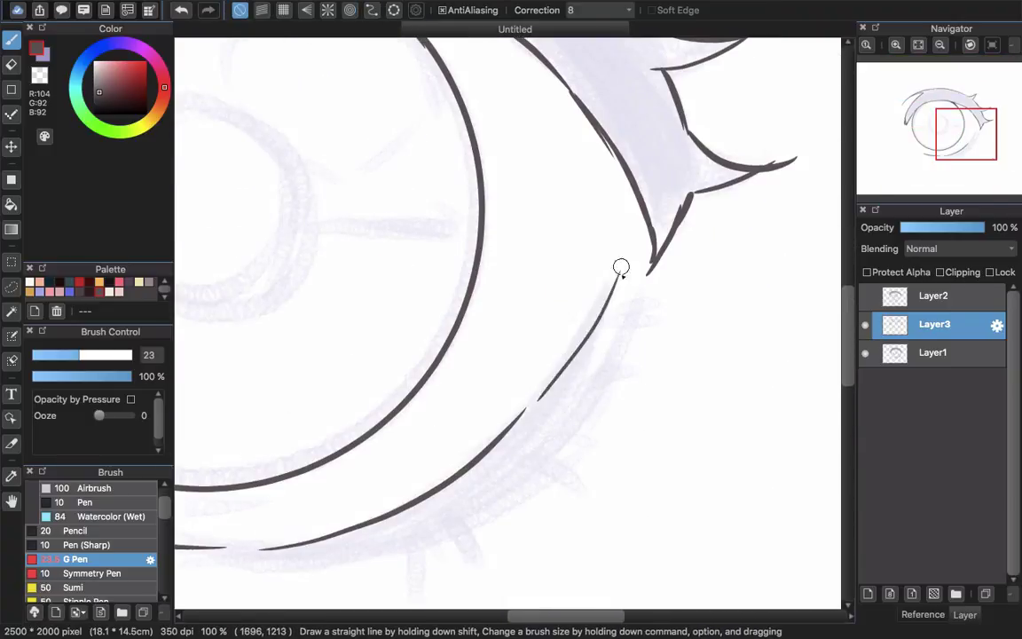
key(super+z)
key(super+z)
Ink the lower lid line below the iris in overlapping strokes and add short lashes along it.
scroll(585, 337, down, 4)
drag(275, 411, 390, 420)
drag(414, 429, 554, 403)
scroll(554, 403, up, 4)
drag(520, 473, 607, 406)
drag(607, 405, 662, 421)
drag(662, 353, 696, 342)
Extend the lower lid line toward the outer corner and add more small lashes beneath it.
scroll(662, 343, down, 4)
drag(490, 433, 512, 457)
key(e)
key(b)
drag(575, 406, 667, 335)
mouse_move(685, 323)
mouse_down()
mouse_move(737, 241)
mouse_move(674, 133)
mouse_up()
Hide Layer1 and refine the inked outlines of the lash band and iris with alternating eraser and pen strokes.
scroll(399, 434, down, 4)
click(865, 353)
scroll(383, 302, up, 6)
scroll(507, 163, down, 5)
scroll(603, 284, up, 5)
key(e)
key(b)
drag(797, 351, 655, 235)
key(e)
mouse_move(732, 46)
mouse_down()
mouse_move(607, 201)
mouse_move(732, 461)
mouse_up()
key(b)
drag(222, 417, 717, 363)
Examine the inked line art around the iris, the outer lashes and the inner corner for rough spots.
scroll(717, 363, down, 6)
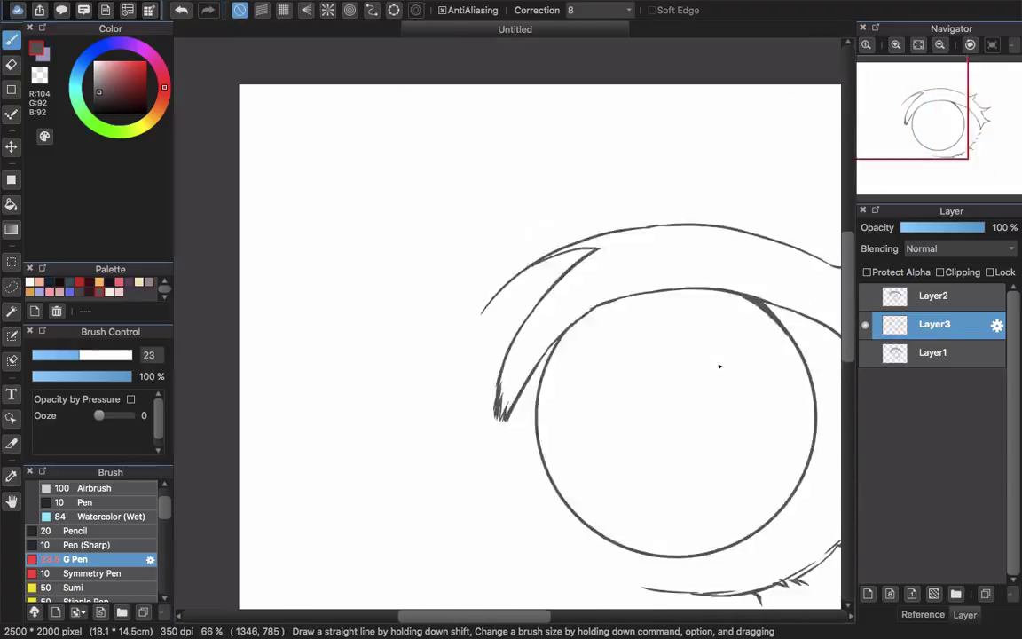
scroll(720, 366, up, 3)
drag(694, 434, 461, 380)
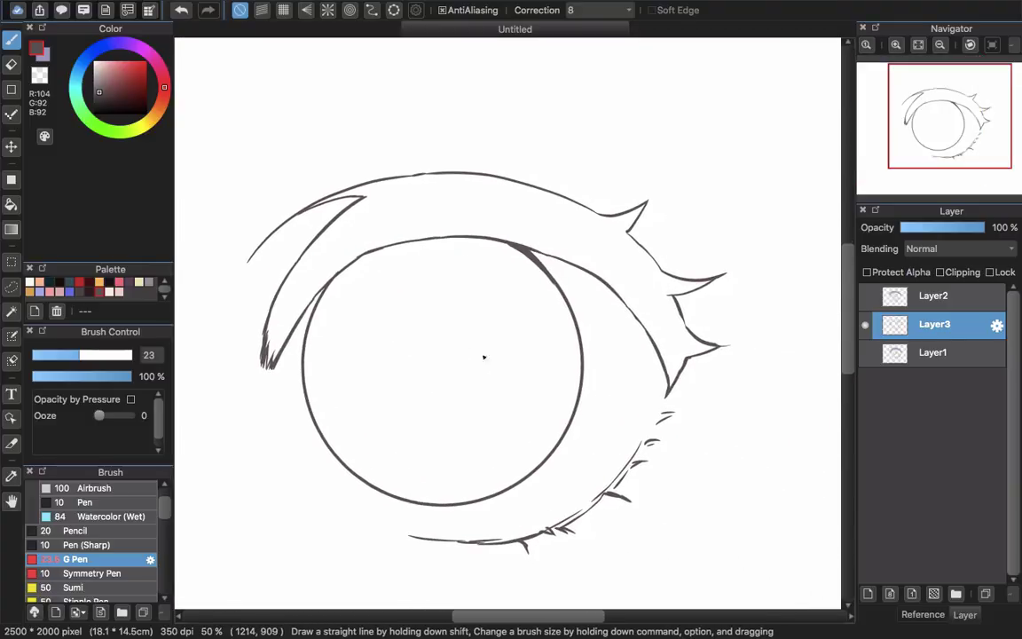
scroll(585, 255, down, 1)
scroll(588, 403, up, 4)
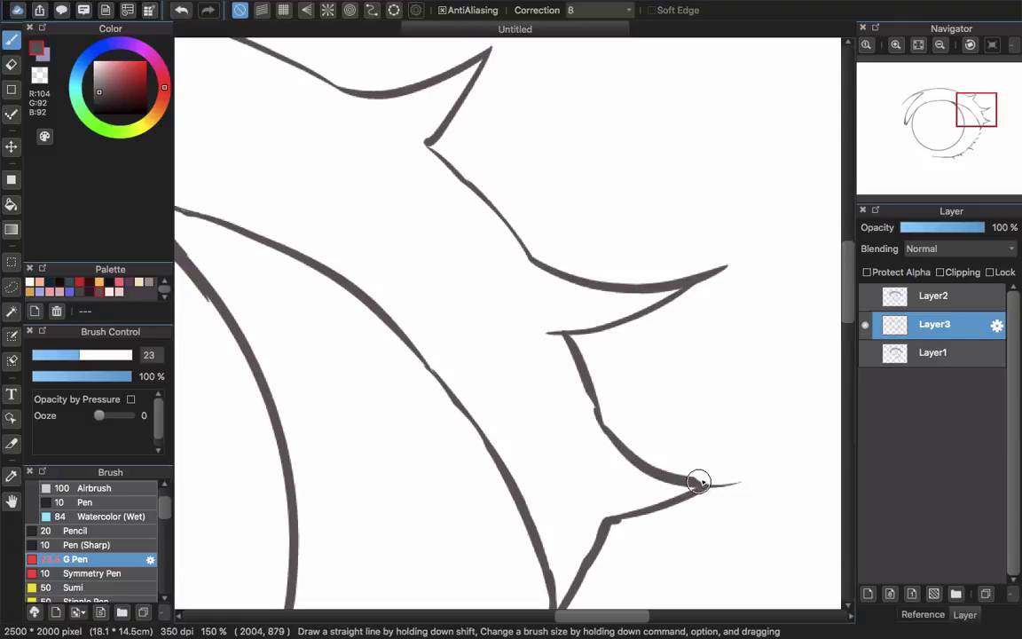
key(e)
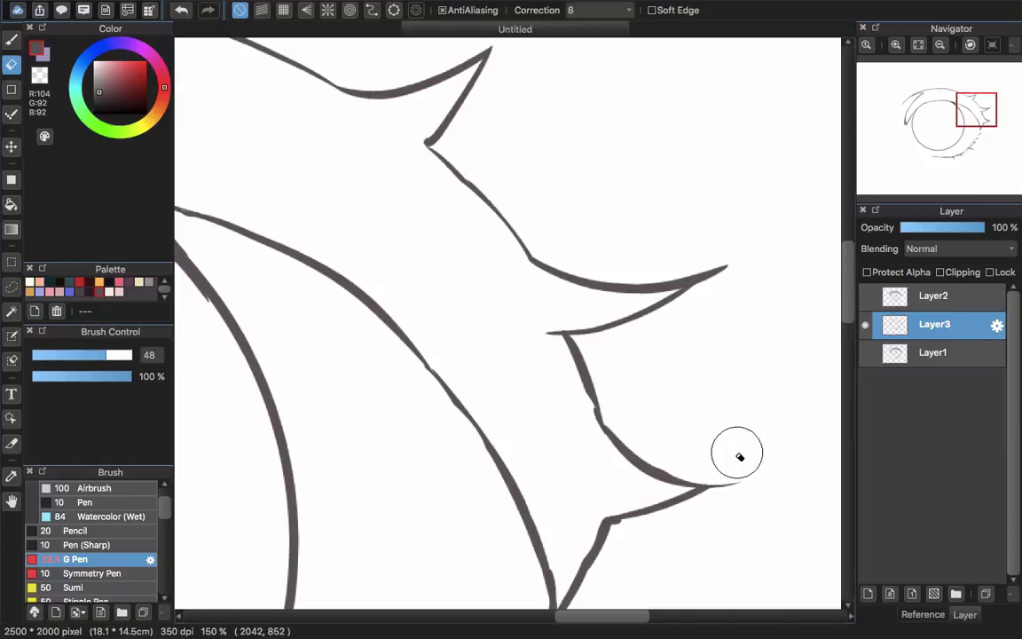
key(p)
scroll(566, 293, down, 2)
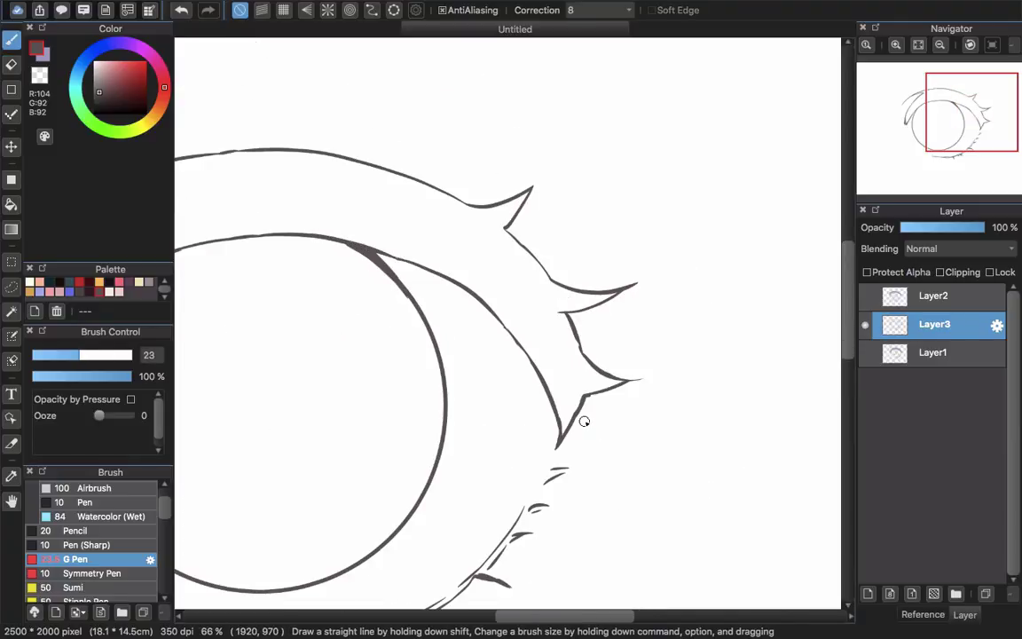
scroll(502, 480, left, 5)
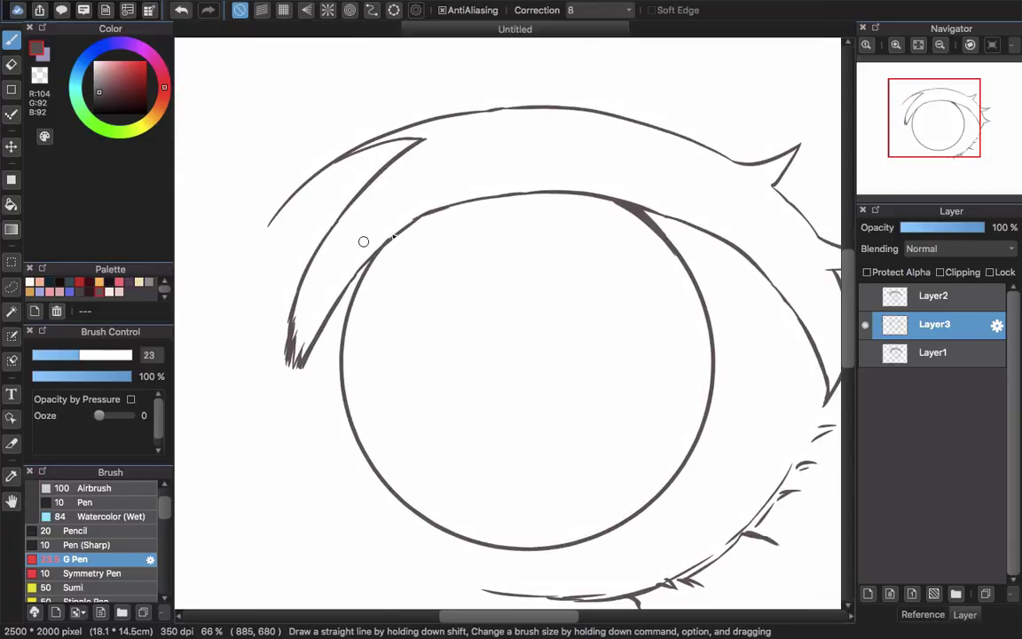
Erase the rough overlap along the iris's upper inner edge and check the ragged inner end of the lash band.
key(e)
scroll(396, 226, up, 3)
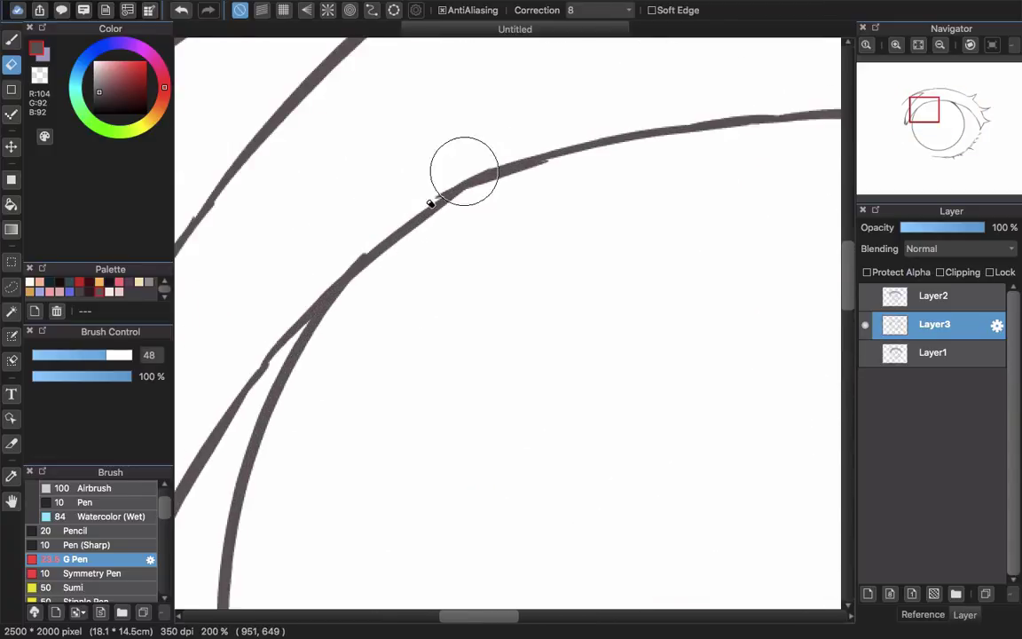
drag(503, 165, 422, 232)
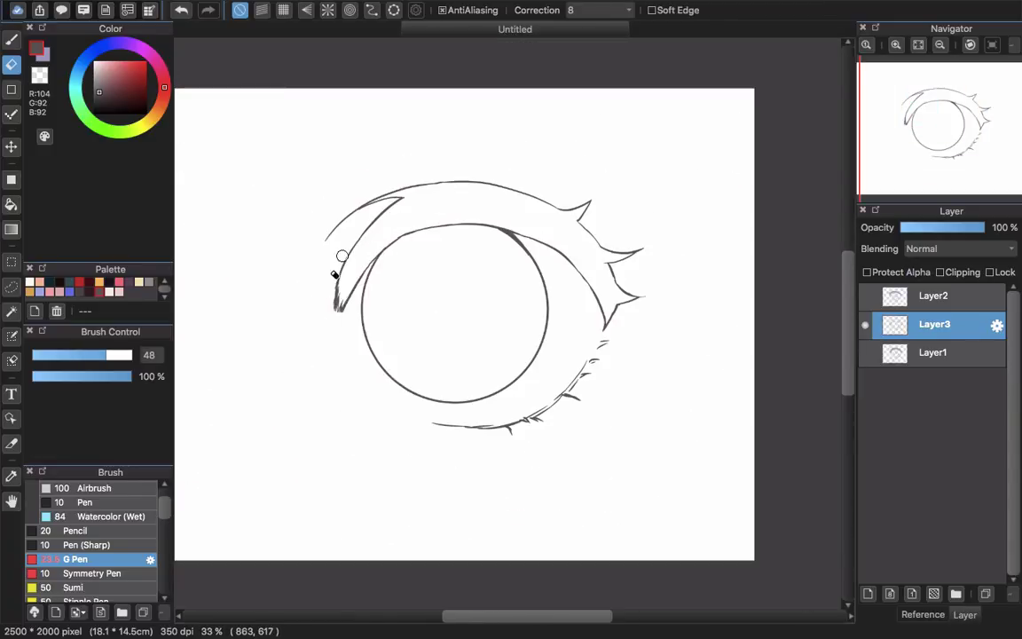
scroll(338, 310, up, 1)
scroll(338, 338, up, 1)
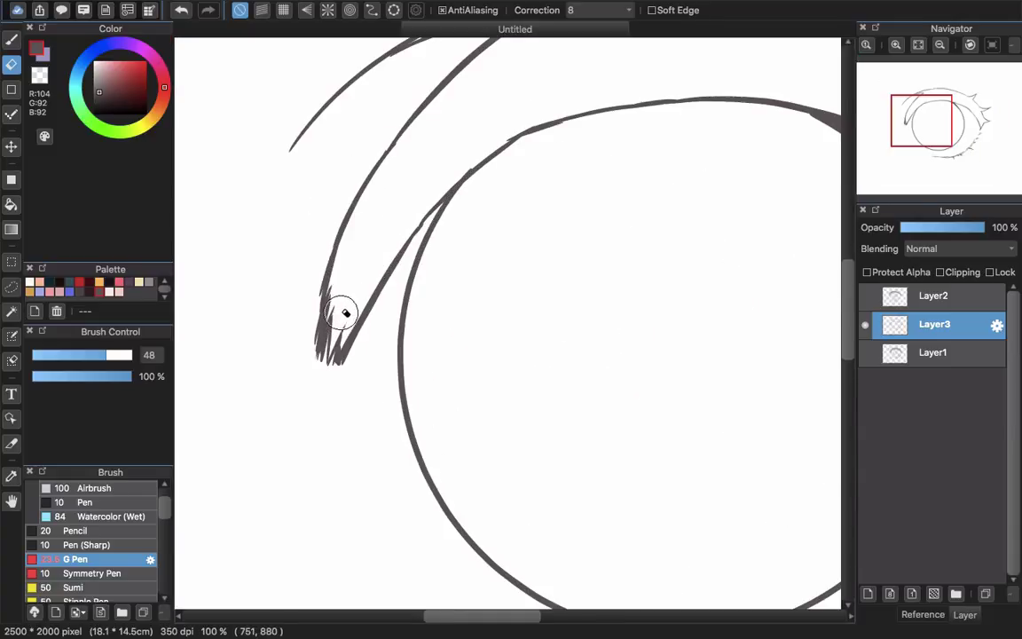
scroll(488, 410, down, 3)
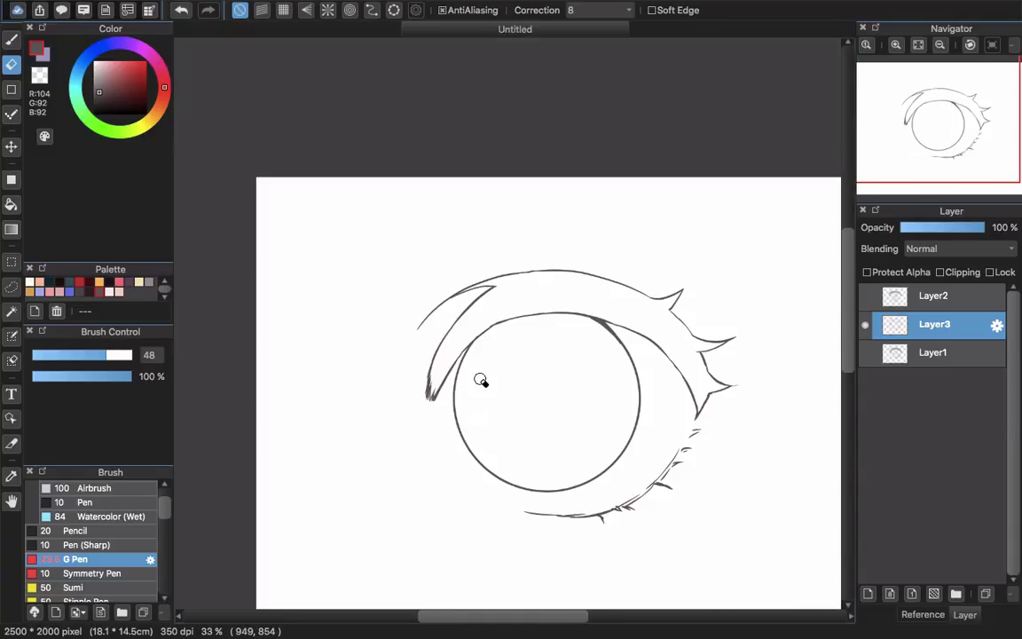
scroll(606, 393, right, 3)
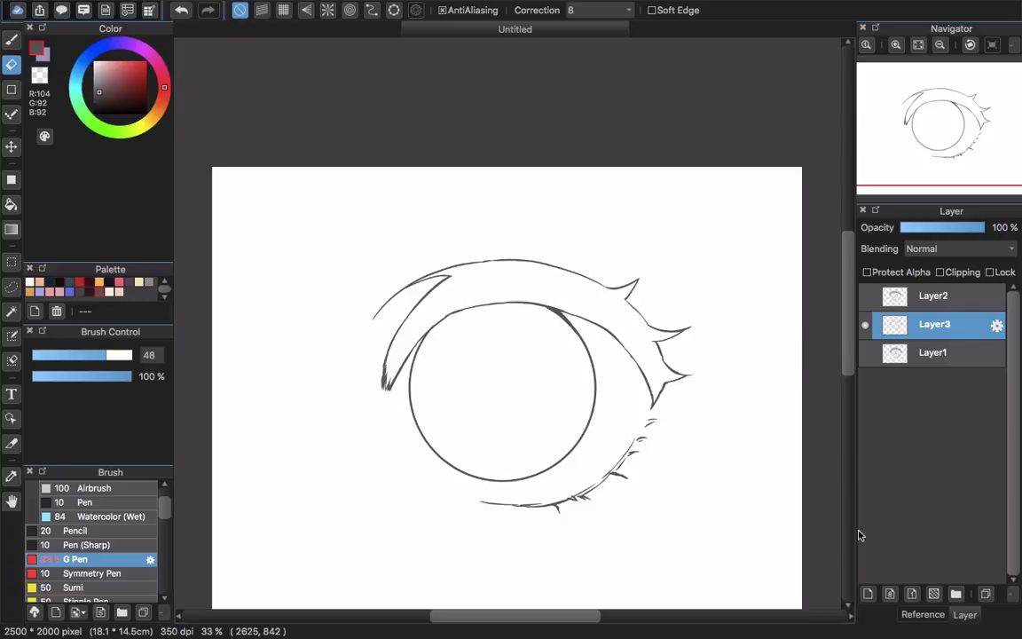
Add a new layer beneath the line art in Layer3 and bucket-fill the upper lash band with the dark brown line colour.
click(868, 592)
drag(928, 361, 924, 367)
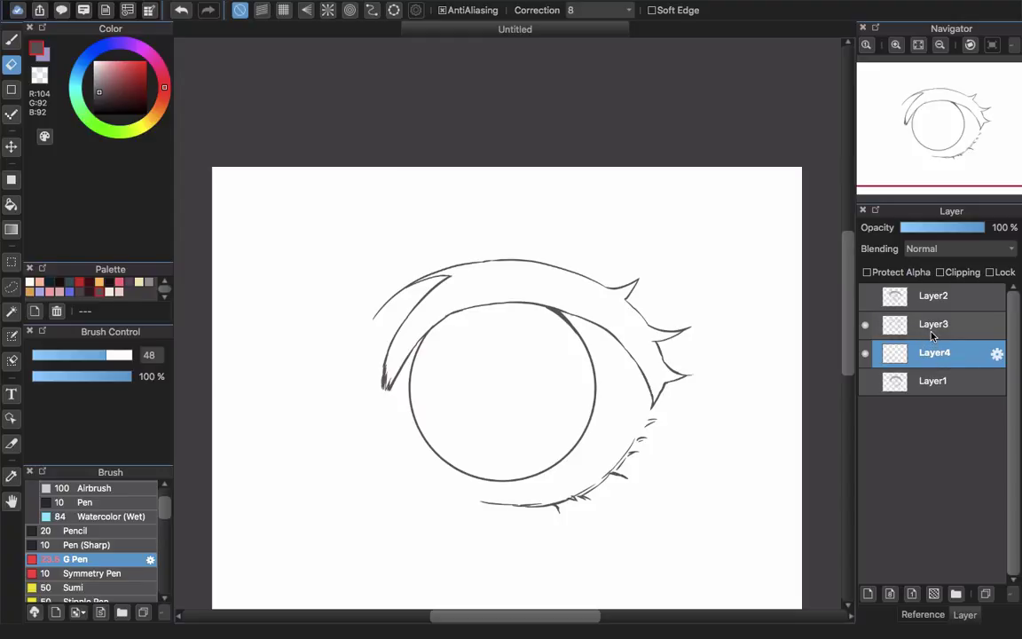
click(944, 335)
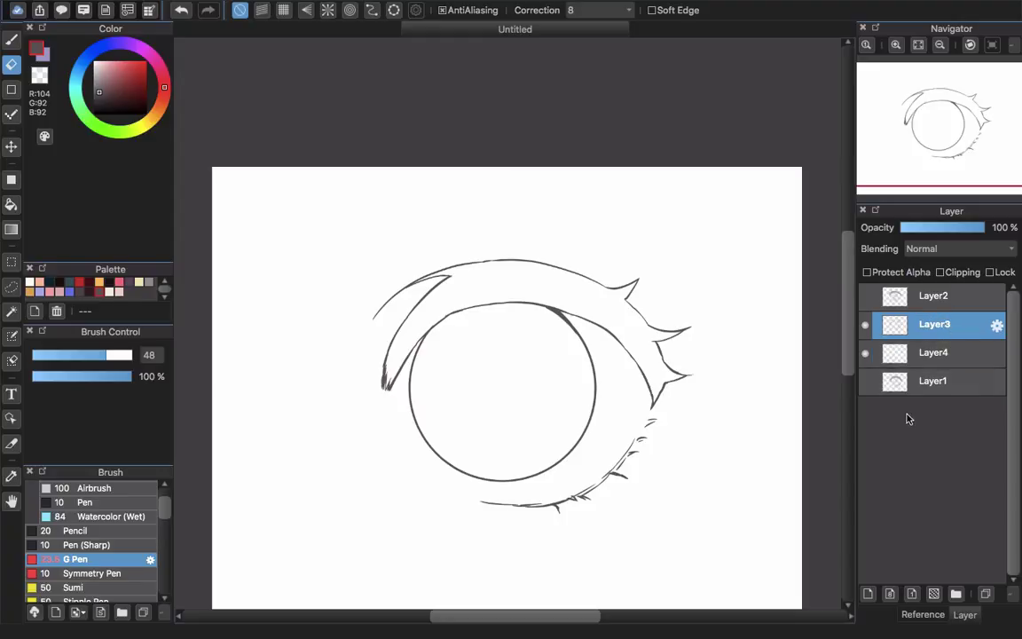
click(943, 354)
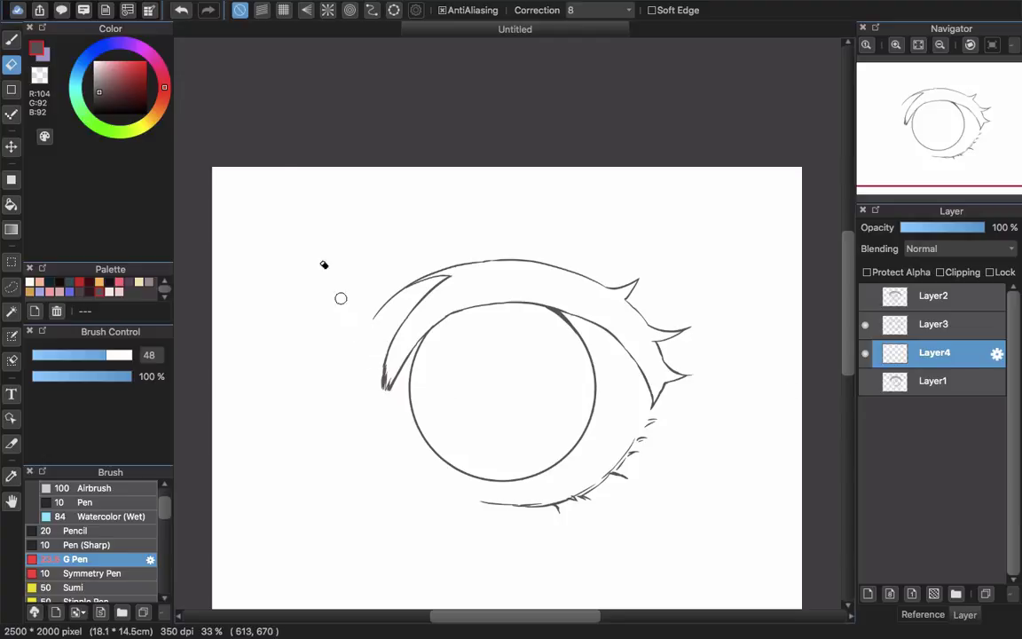
click(11, 204)
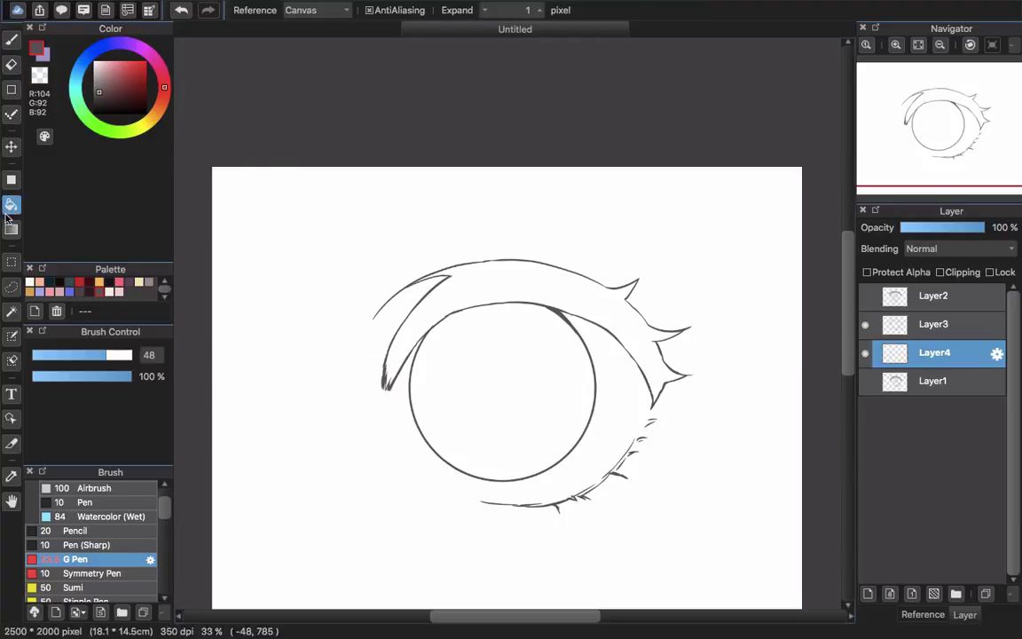
click(569, 307)
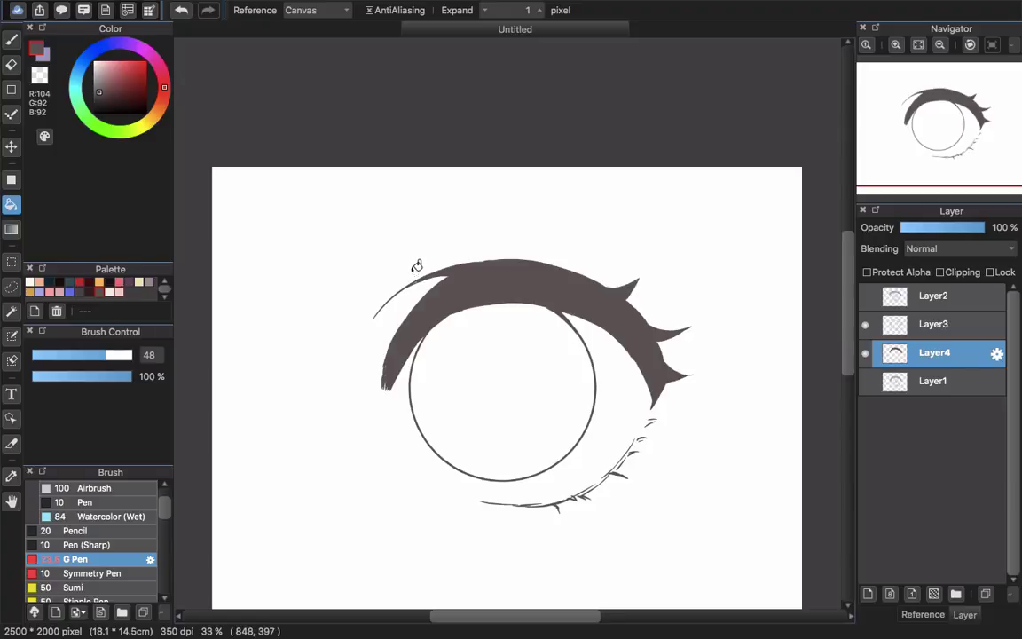
Paint over the small gaps left in the inner part of the lash band and the thin line above it with the G Pen.
scroll(422, 281, up, 2)
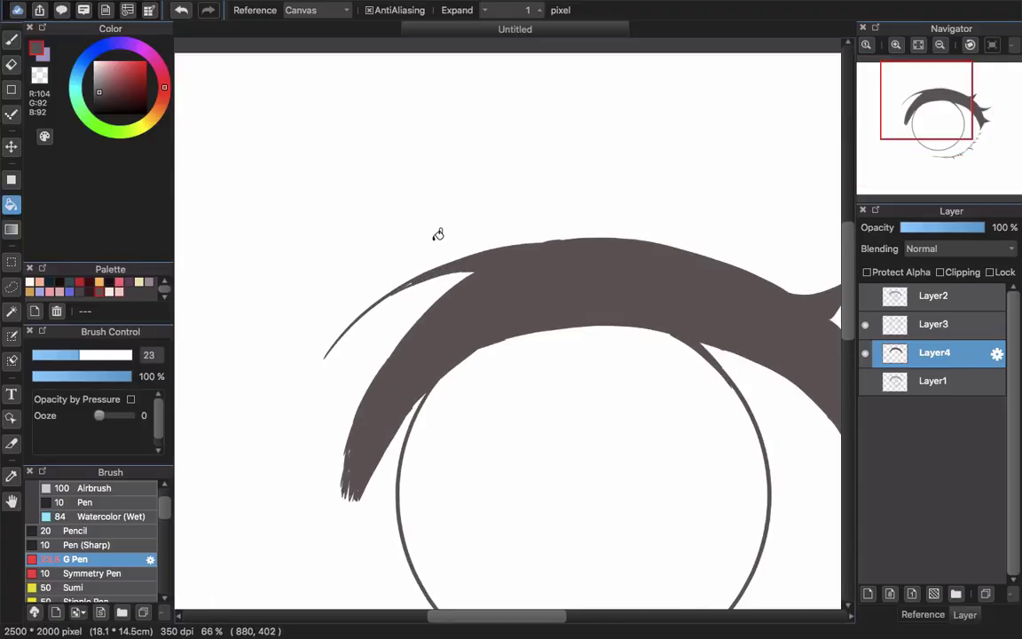
key(b)
scroll(388, 356, up, 2)
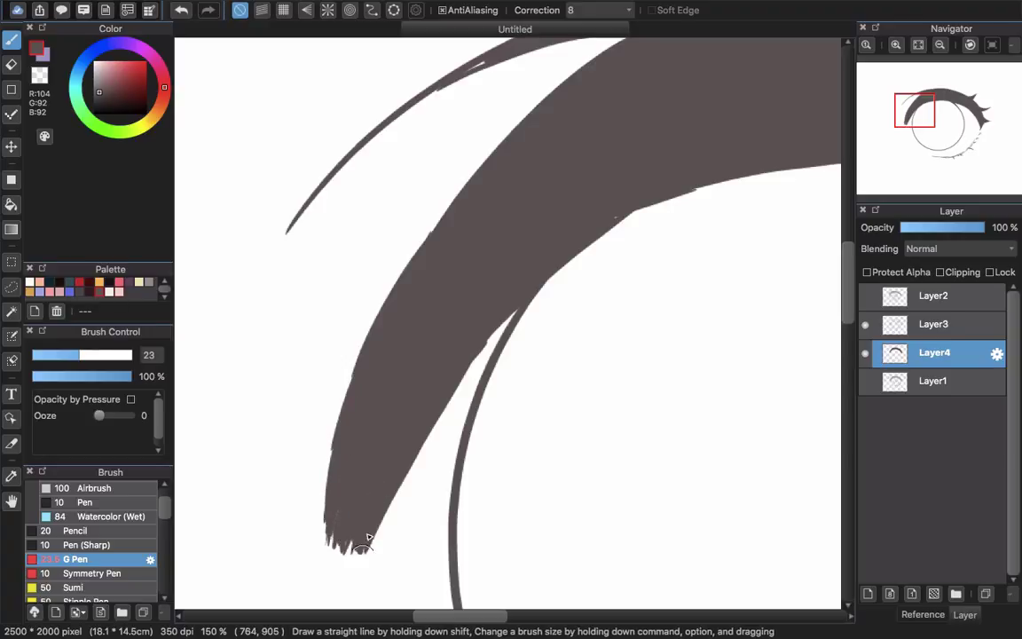
drag(589, 194, 502, 352)
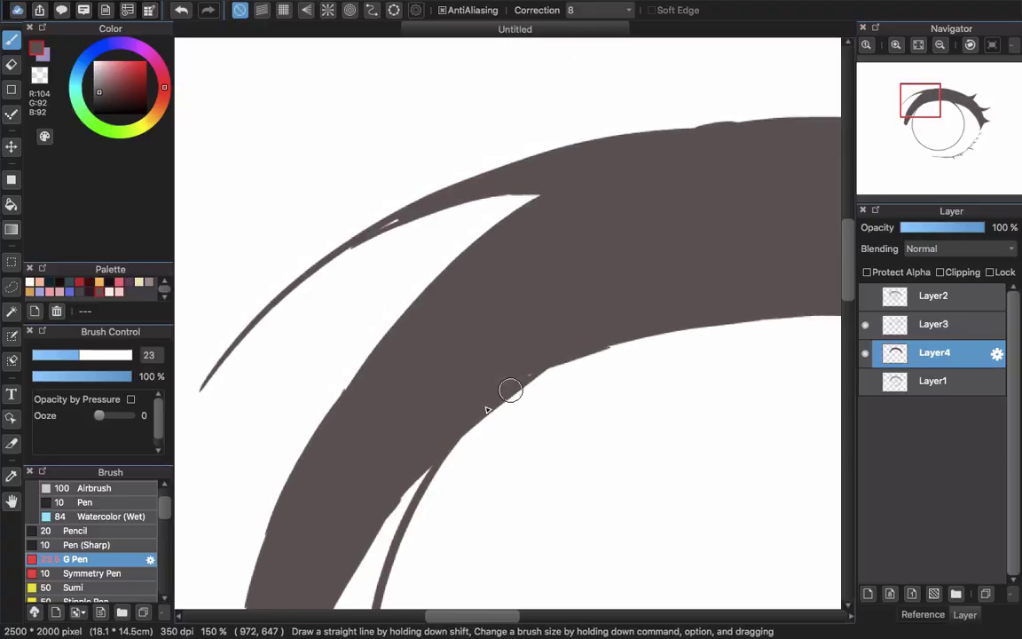
scroll(520, 347, up, 2)
scroll(520, 347, left, 3)
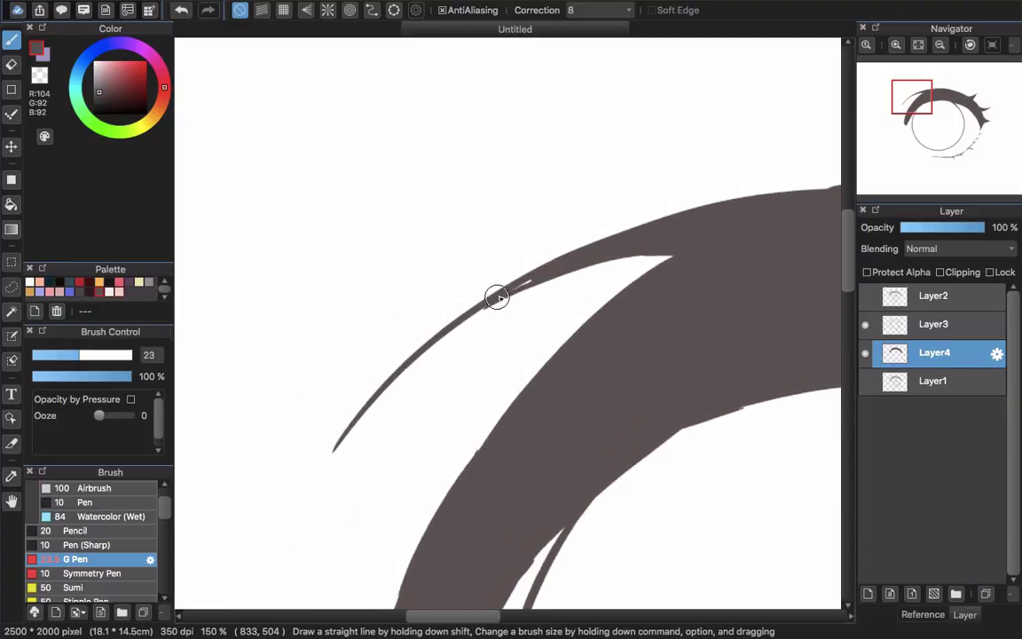
Touch up the unfilled specks along the outer lash band and its spiky lash tips with the G Pen.
scroll(732, 313, right, 10)
scroll(732, 312, down, 3)
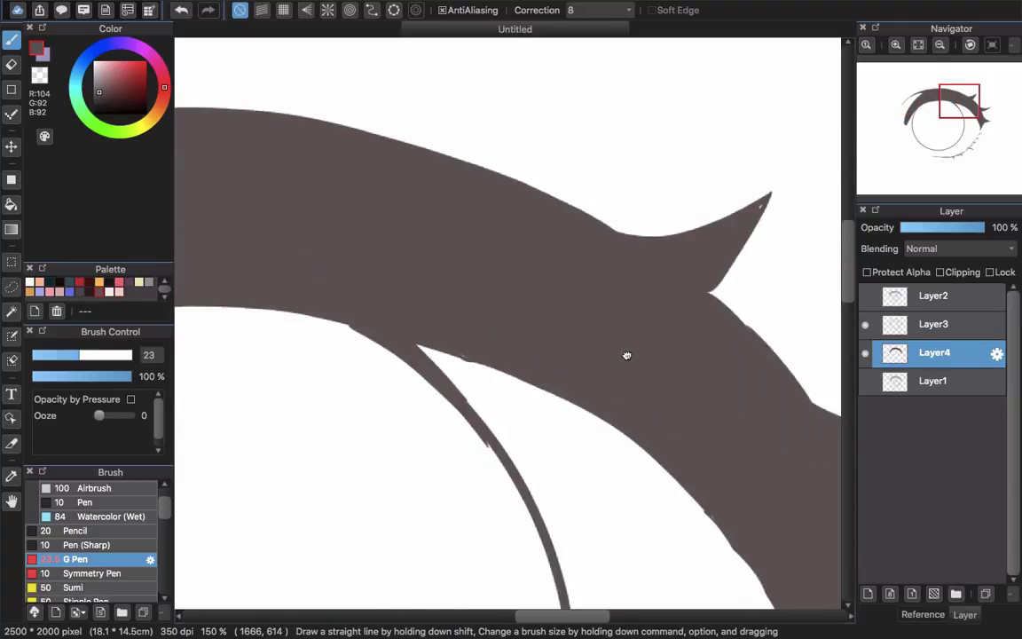
drag(535, 334, 575, 623)
drag(571, 317, 429, 80)
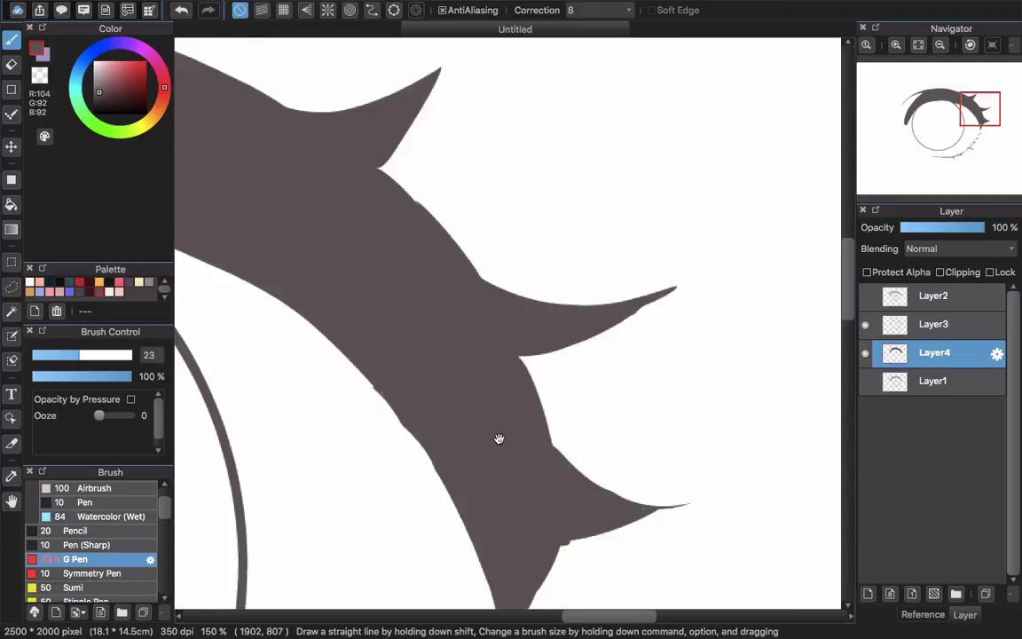
drag(499, 438, 638, 429)
drag(493, 350, 579, 483)
scroll(579, 483, down, 2)
drag(545, 369, 616, 493)
Ink a short pointed stroke at the inner end of the lash band beside the iris.
scroll(612, 475, down, 1)
scroll(343, 251, left, 8)
drag(340, 274, 297, 392)
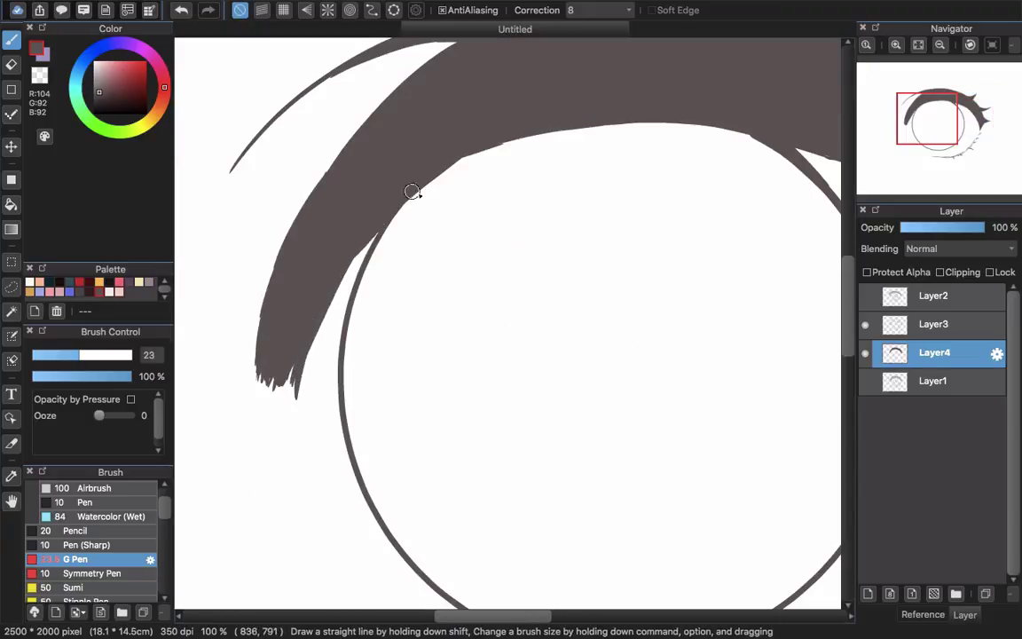
Merge the line art in Layer3 down into the lash fill in Layer4.
scroll(484, 204, down, 4)
scroll(532, 271, up, 3)
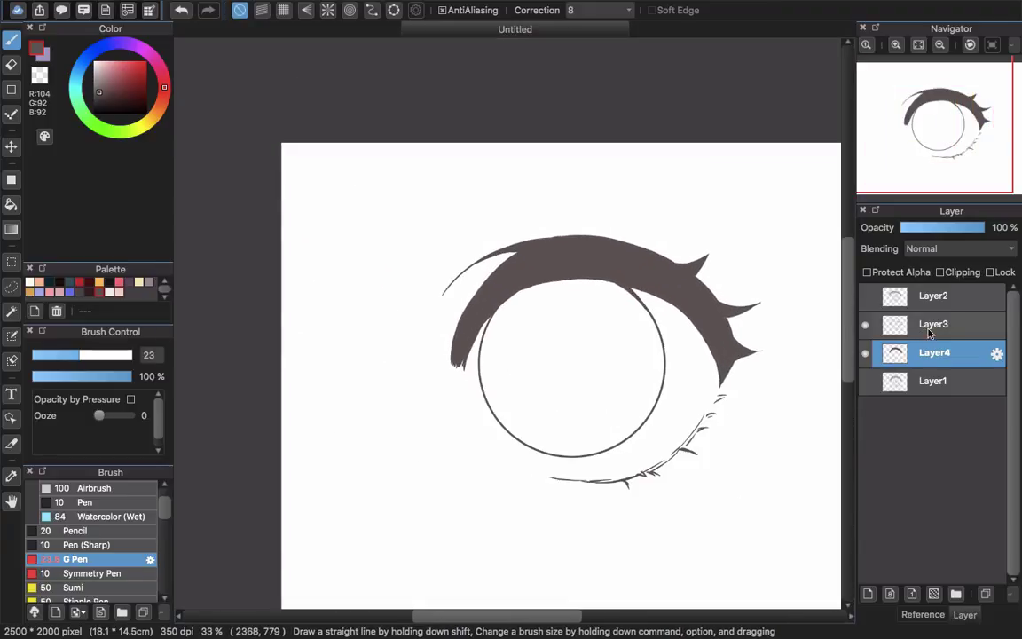
click(927, 324)
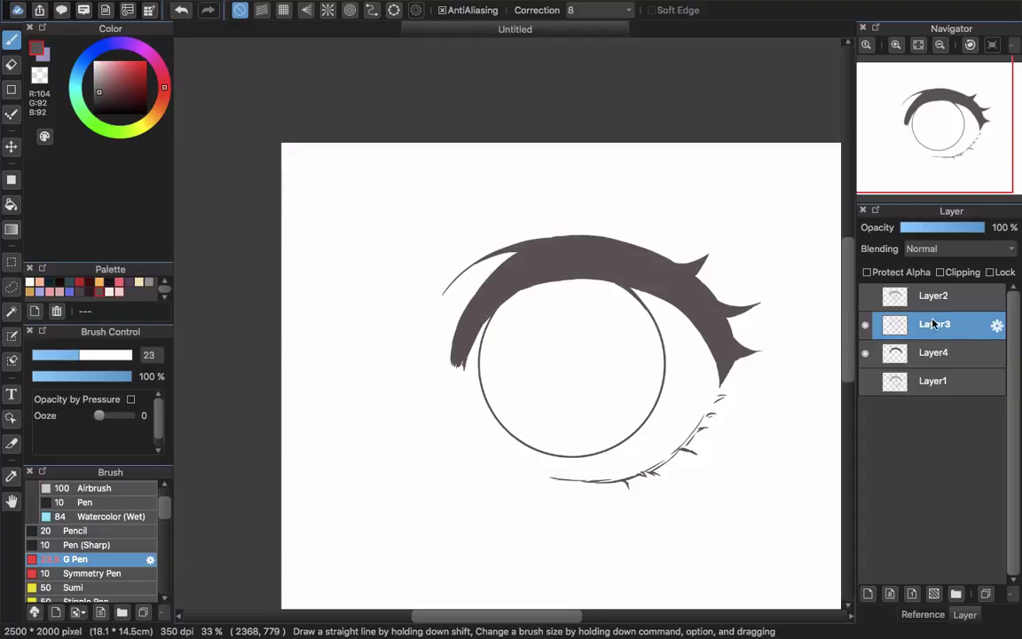
key(super+e)
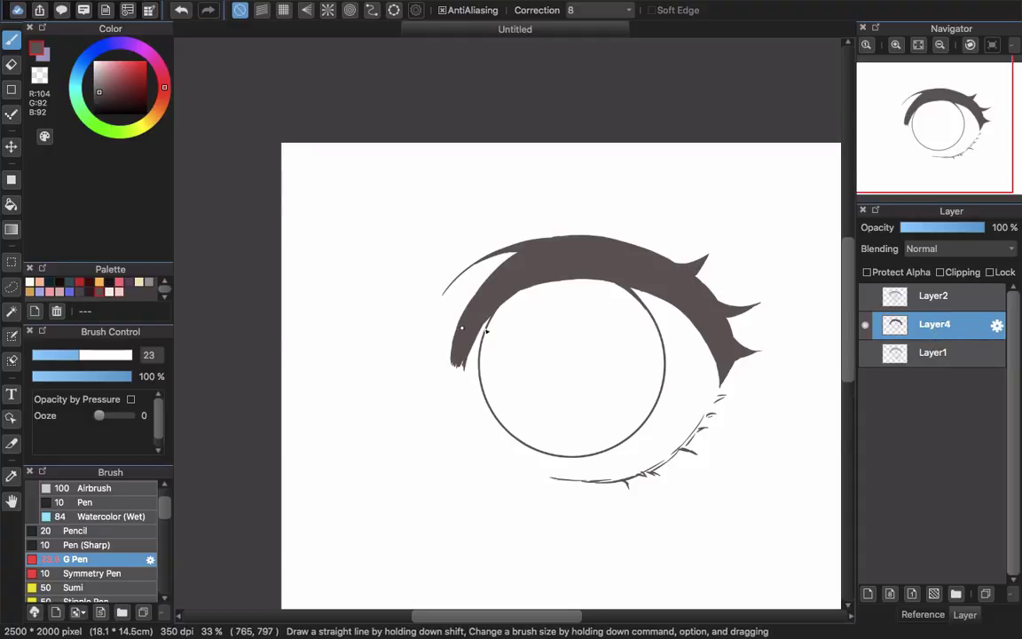
Reduce the eraser size to 16 and trim the lash band's edge where it meets the inner side of the iris.
scroll(461, 327, up, 5)
key(e)
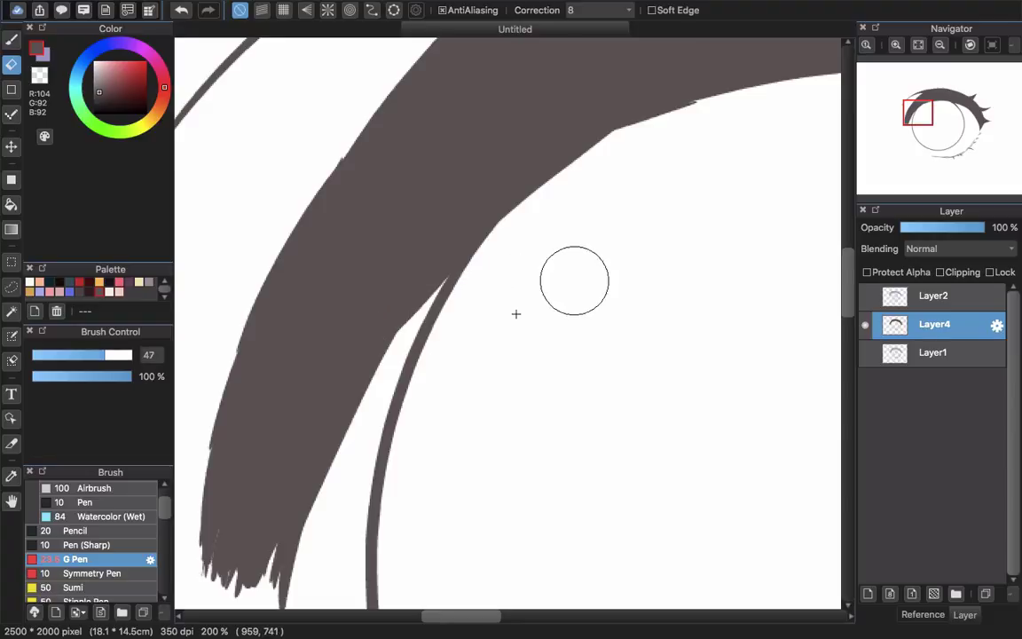
key([)
key([)
key([)
key([)
key([)
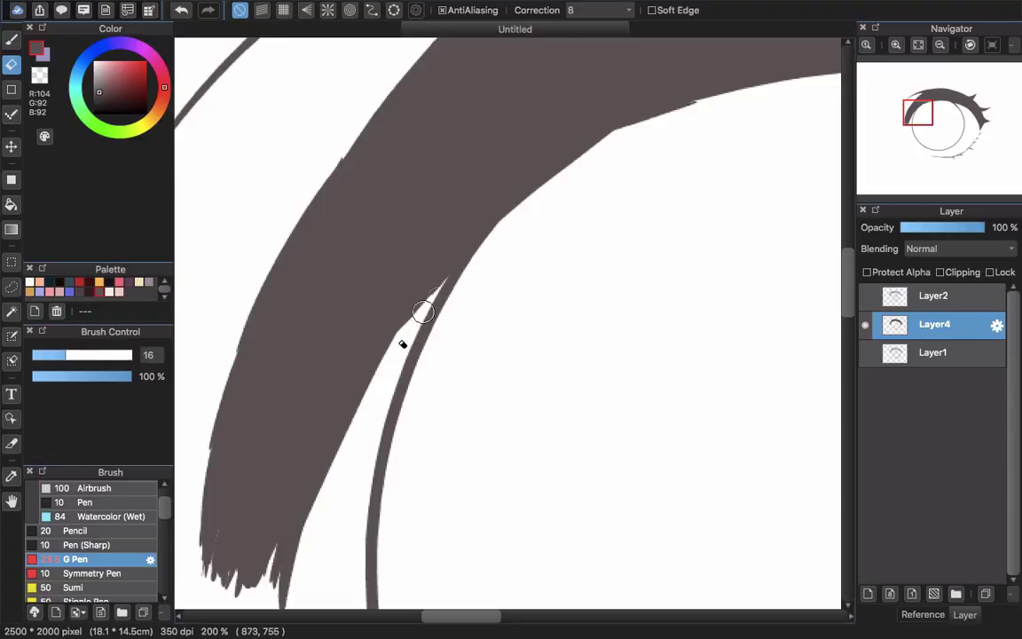
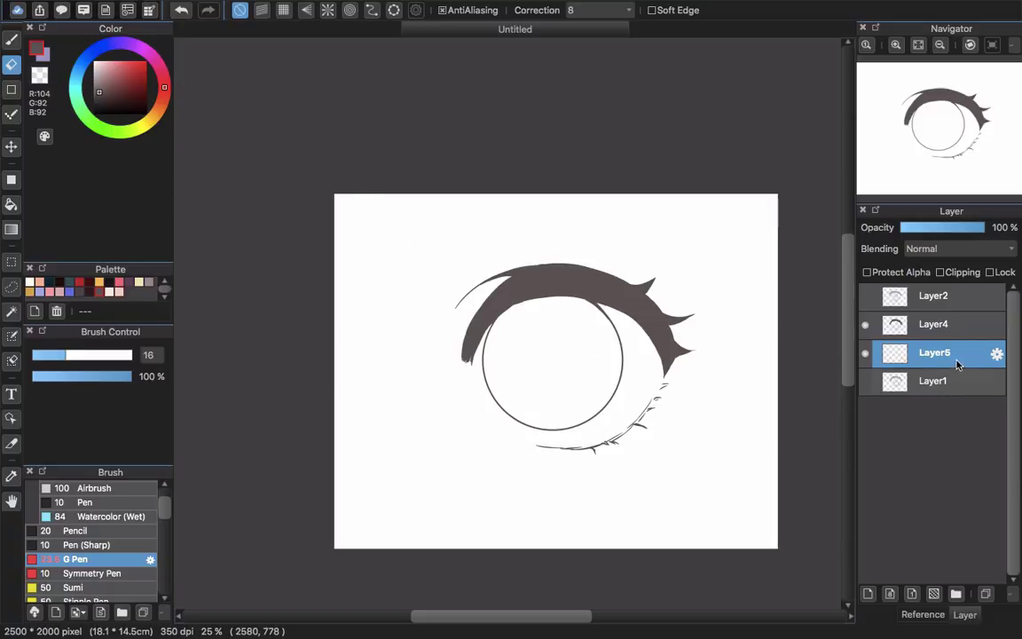
Set the drawing colour to white (255, 255, 255) and switch back to the G Pen.
drag(110, 83, 78, 47)
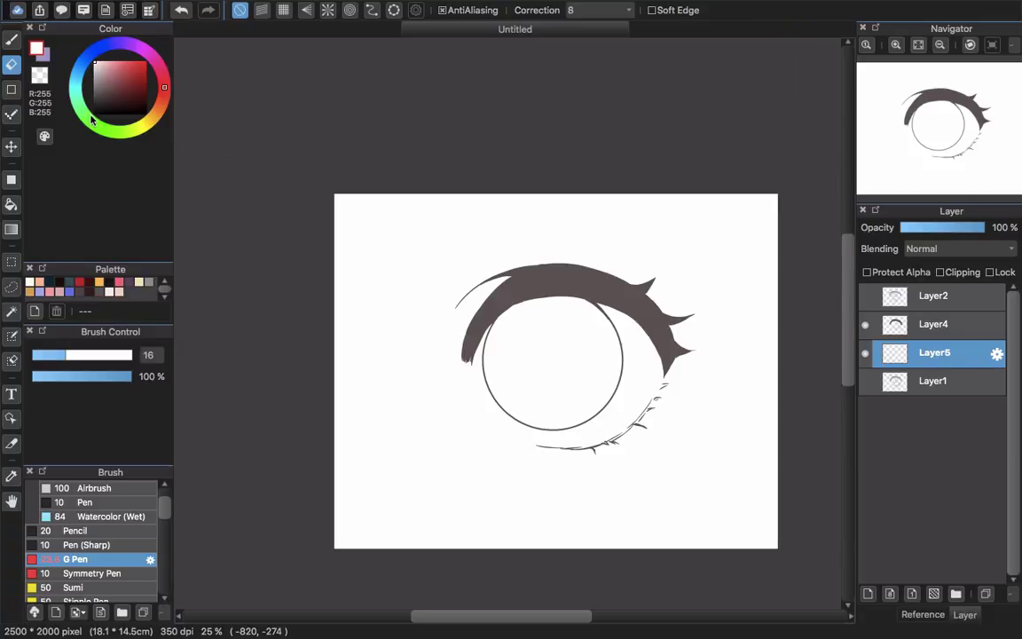
key(b)
scroll(478, 382, up, 2)
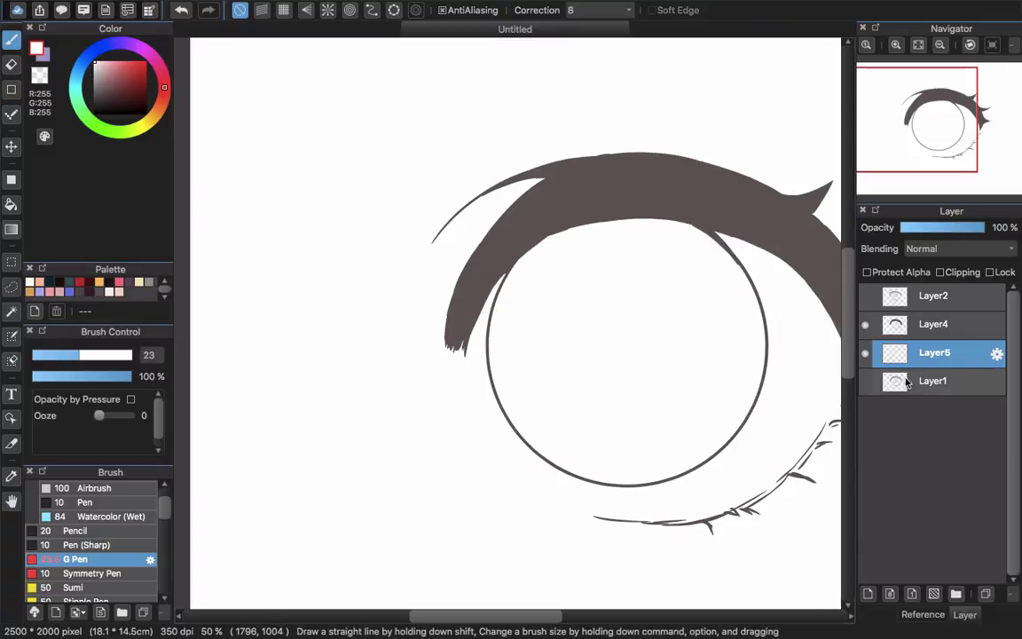
Add a new layer directly above Layer1 and name it "background".
click(922, 382)
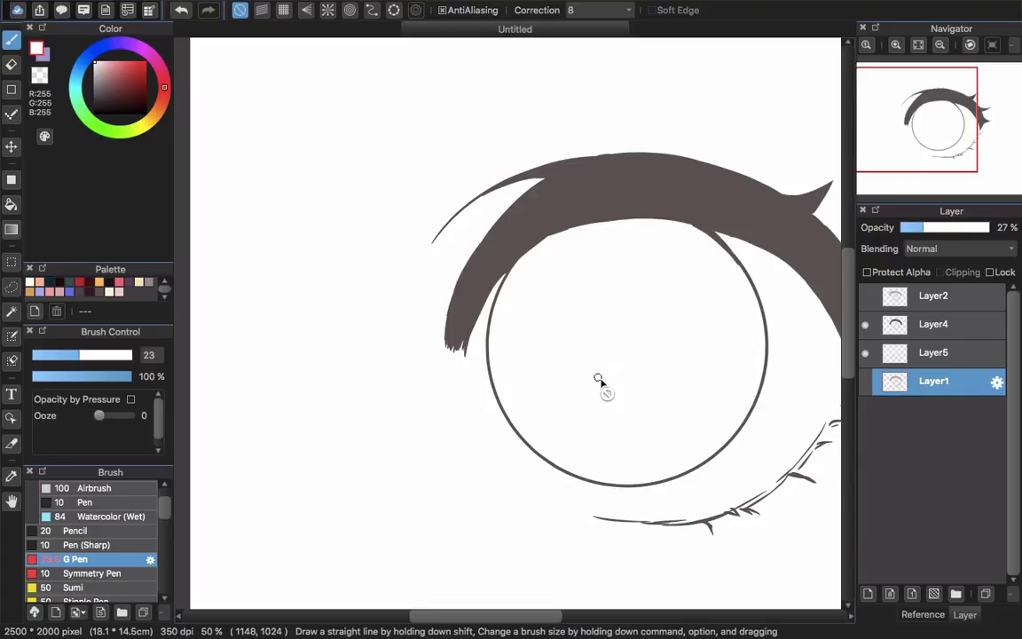
click(868, 594)
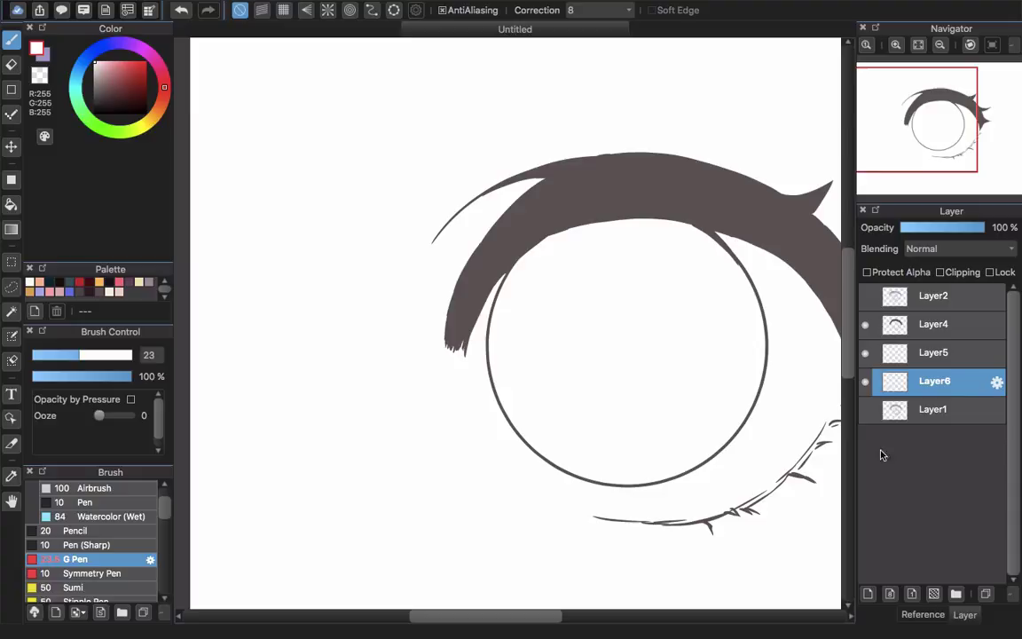
double_click(946, 388)
text(background)
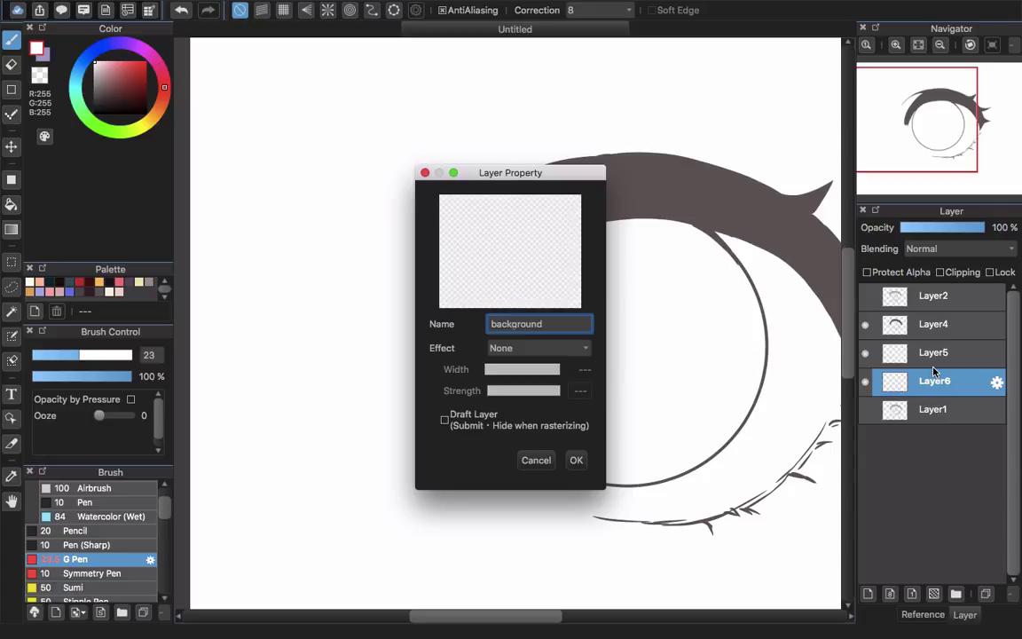
key(Return)
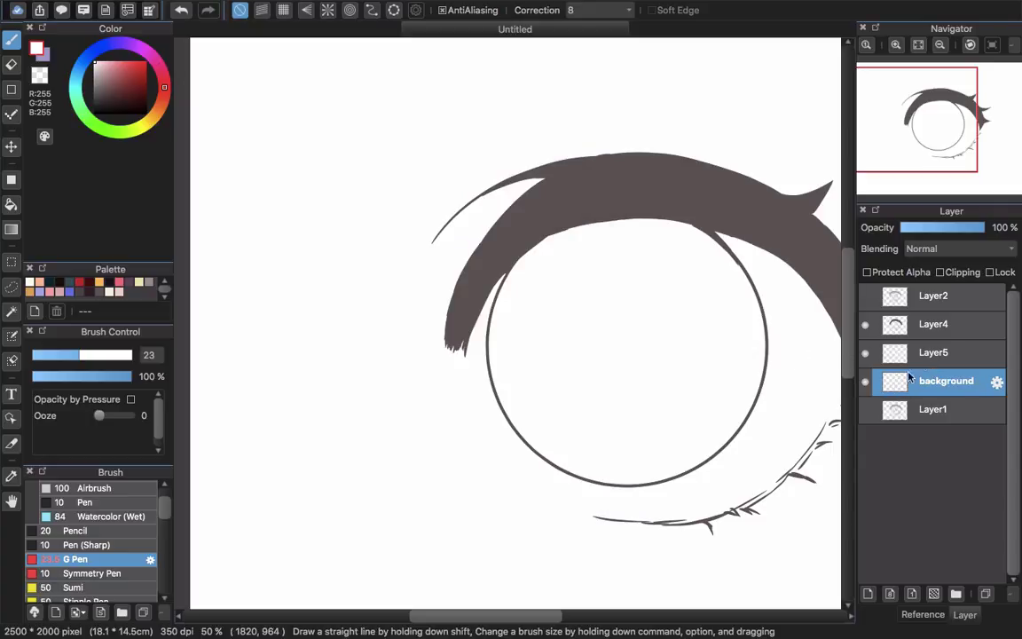
Rename Layer5 as "whiteeee".
click(943, 353)
double_click(932, 350)
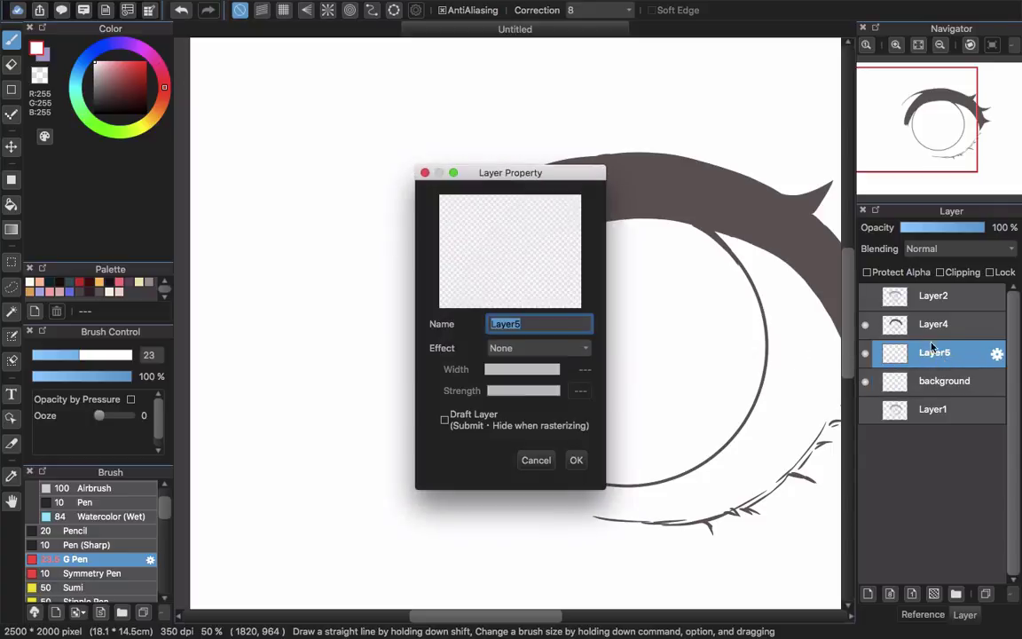
text(whiteeee)
key(Return)
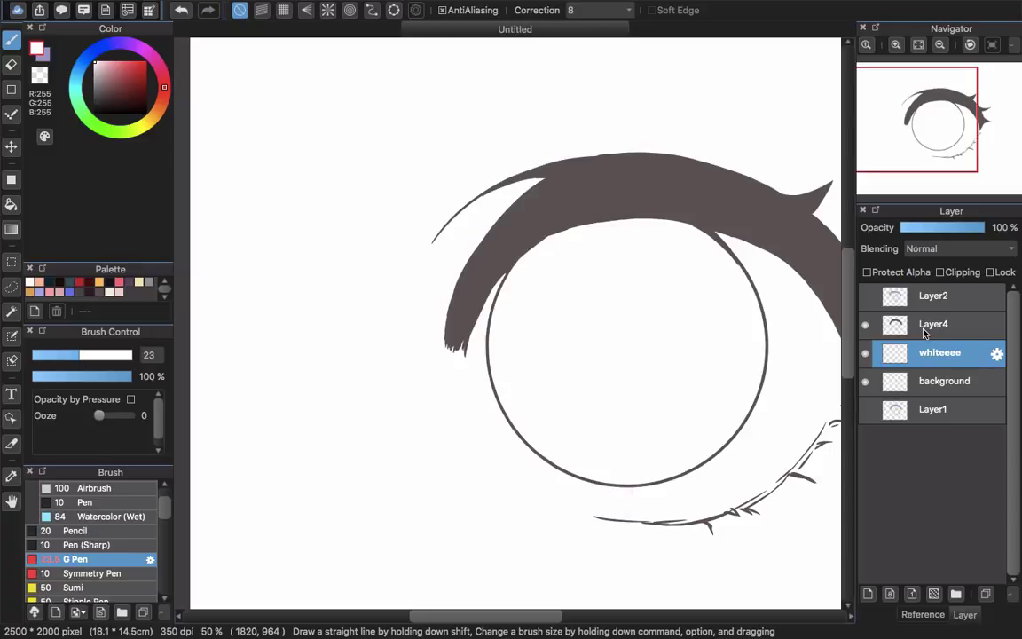
Fill the whole canvas on the background layer with the muted purple (166, 158, 202) using a rectangle fill.
click(938, 391)
scroll(688, 303, down, 2)
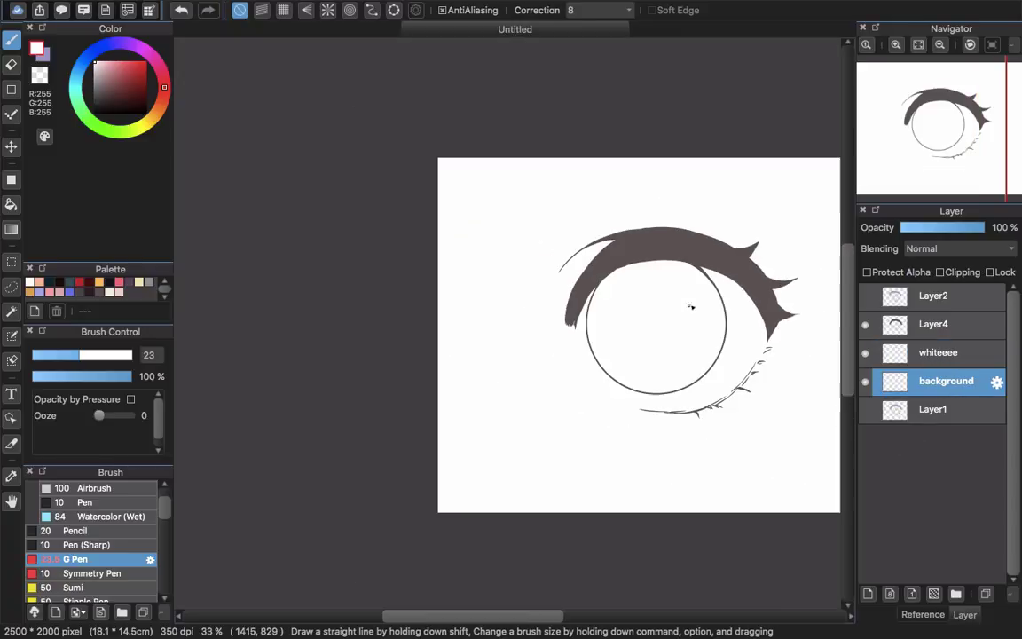
drag(735, 316, 627, 333)
key(x)
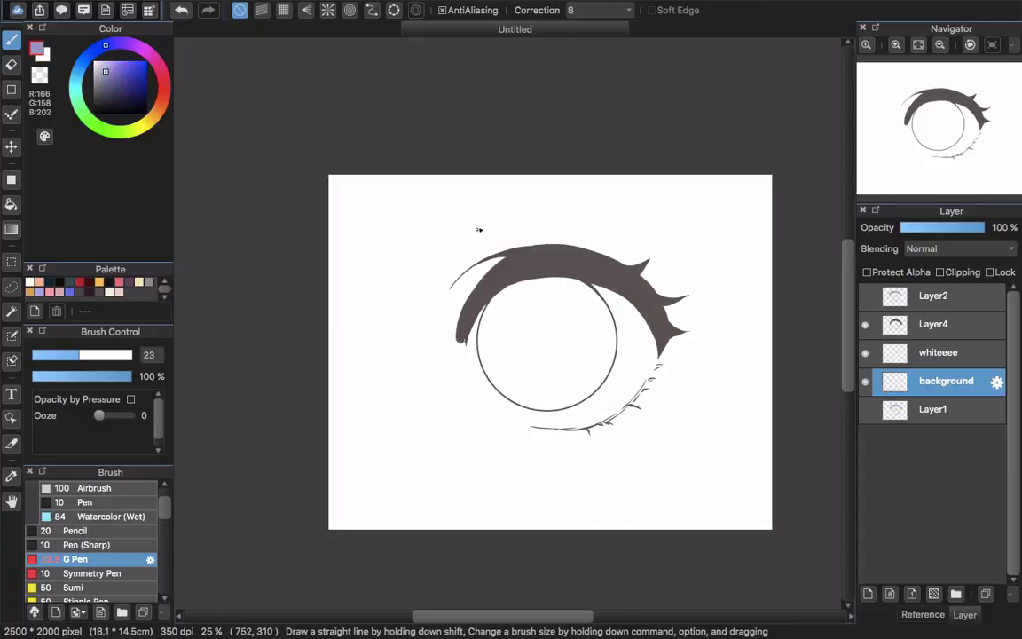
key(u)
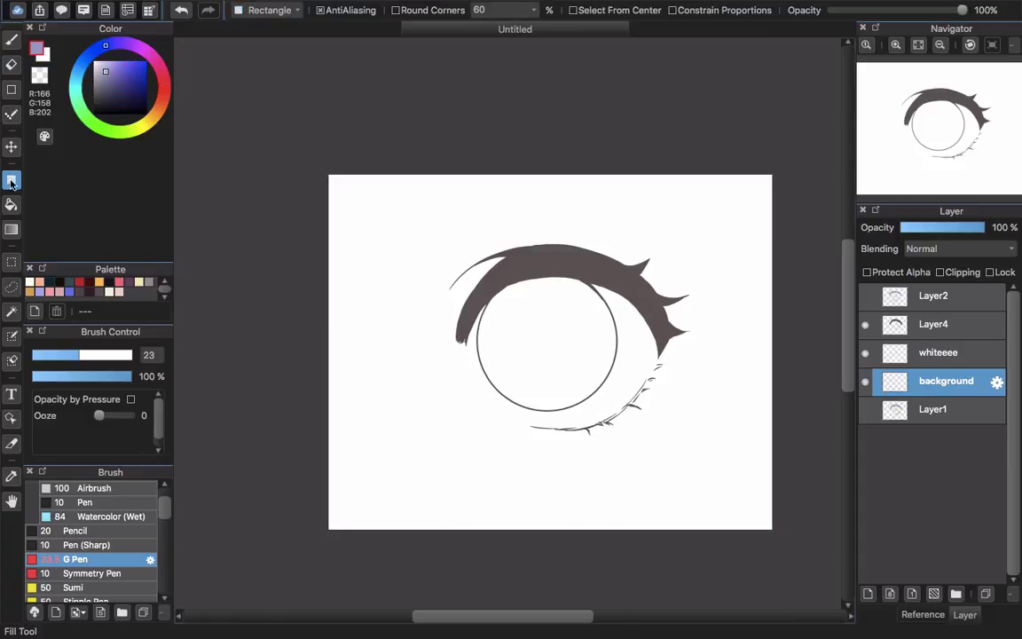
drag(251, 103, 771, 559)
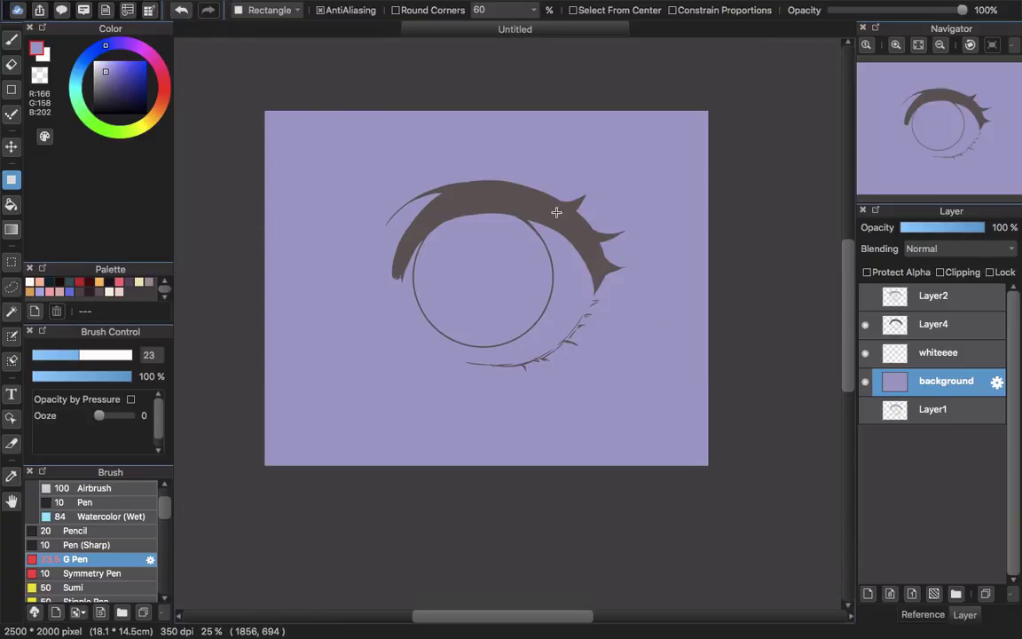
Outline the lower edge of the eye white on the whiteeee layer with a white G Pen, joining both ends of the upper lash line.
mouse_move(535, 205)
mouse_down()
mouse_move(572, 299)
mouse_move(567, 264)
mouse_up()
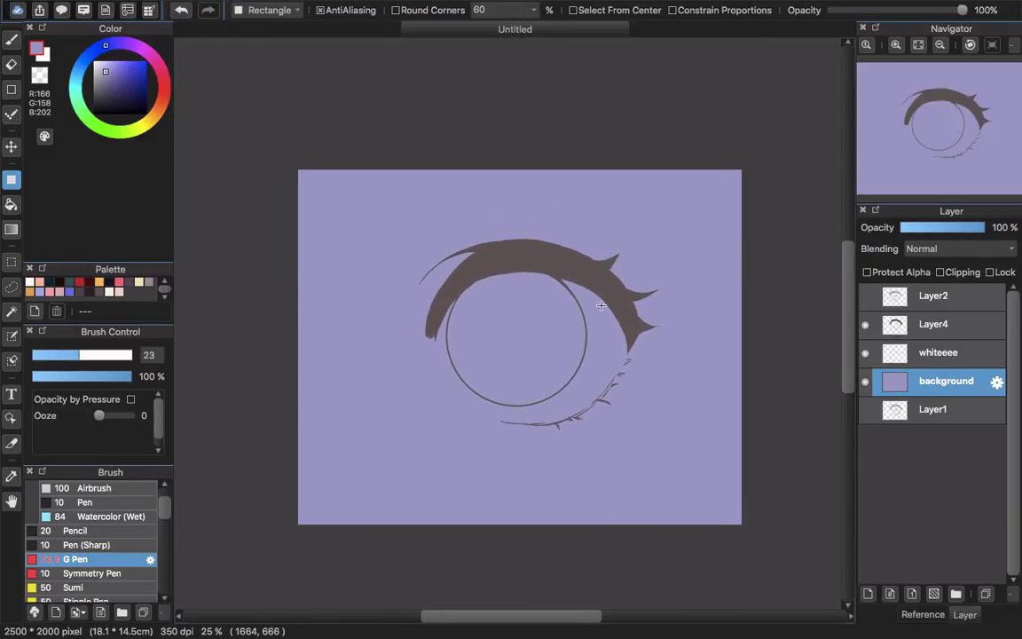
click(954, 357)
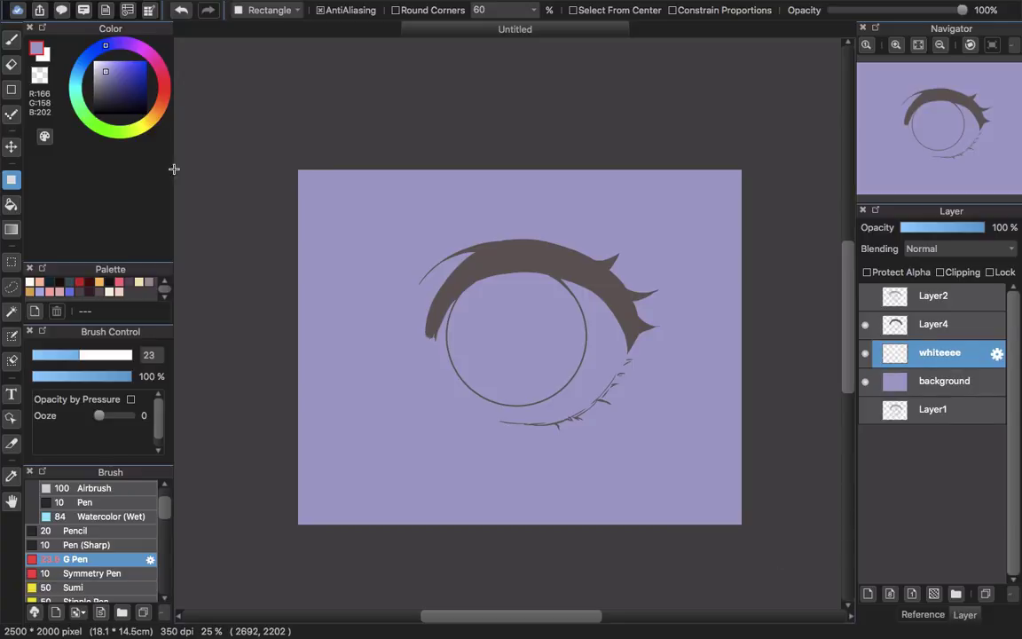
key(x)
key(b)
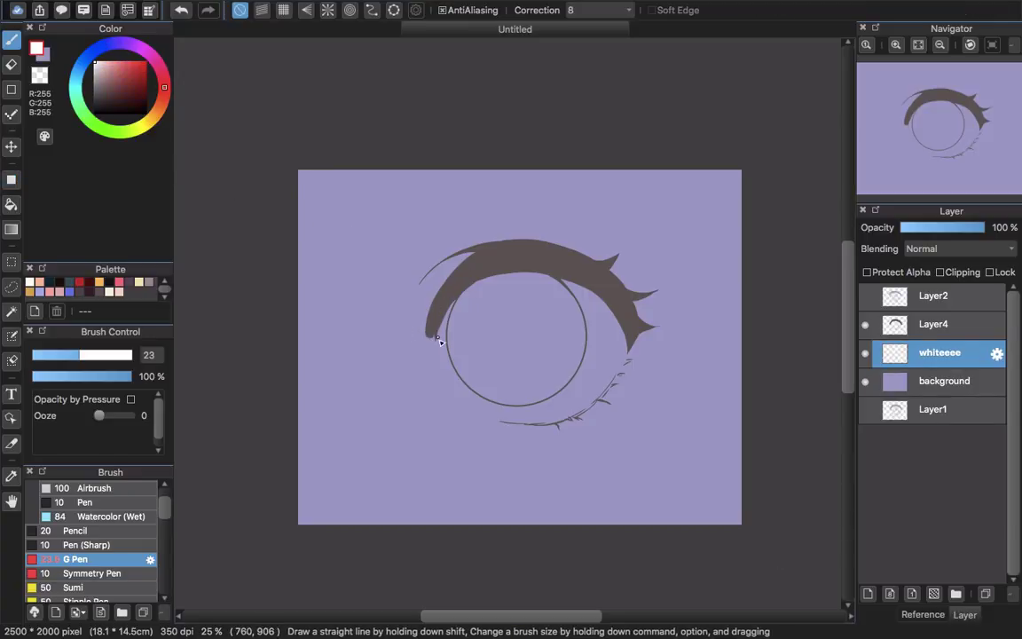
scroll(439, 340, up, 3)
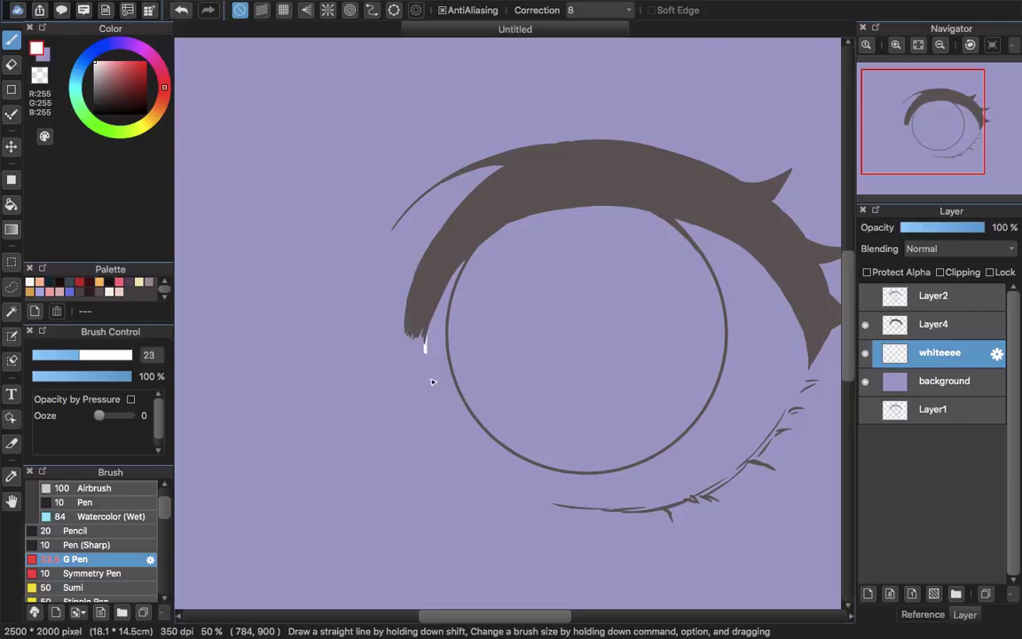
mouse_move(432, 381)
mouse_down()
mouse_move(470, 447)
mouse_move(574, 509)
mouse_up()
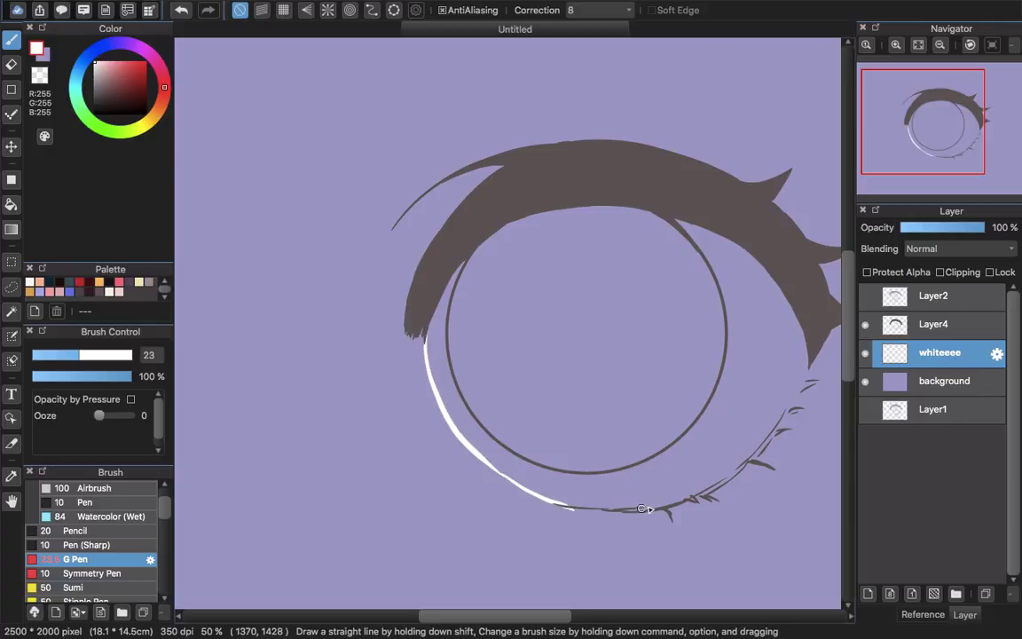
drag(701, 495, 785, 406)
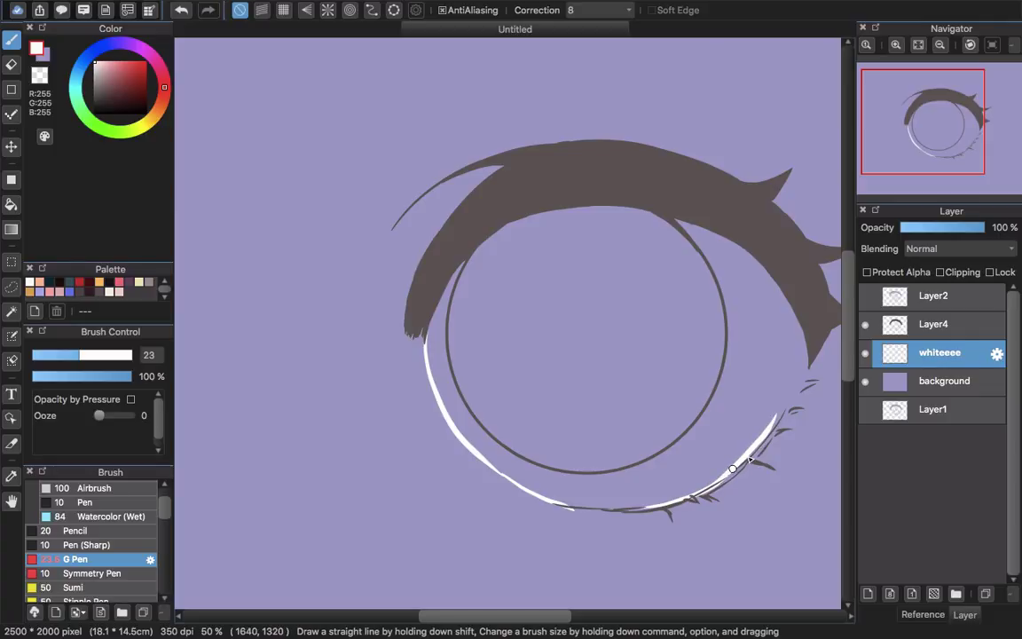
drag(810, 338, 774, 421)
scroll(621, 491, up, 1)
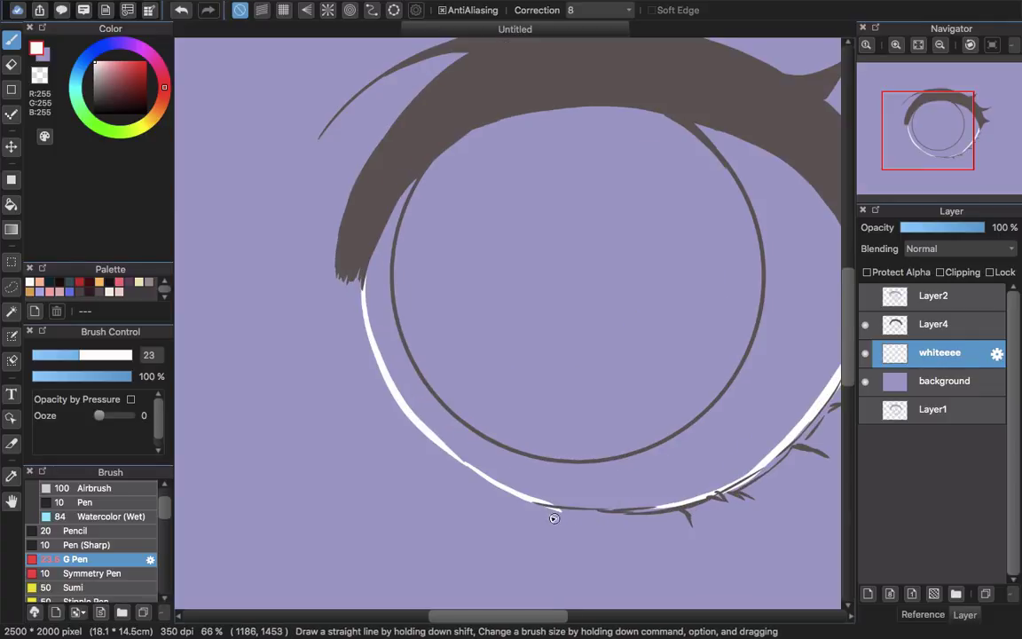
Erase the stray white tip at the lower lid line and bucket-fill the eye interior, including the iris circle, with white.
key(e)
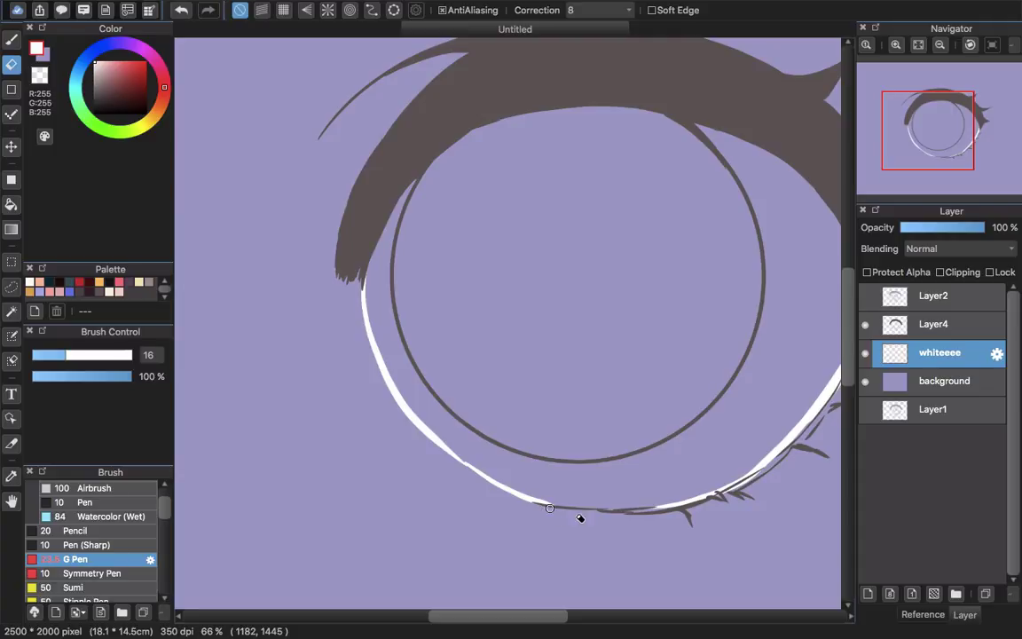
mouse_move(689, 427)
mouse_down()
mouse_move(583, 459)
mouse_move(584, 471)
mouse_up()
key(g)
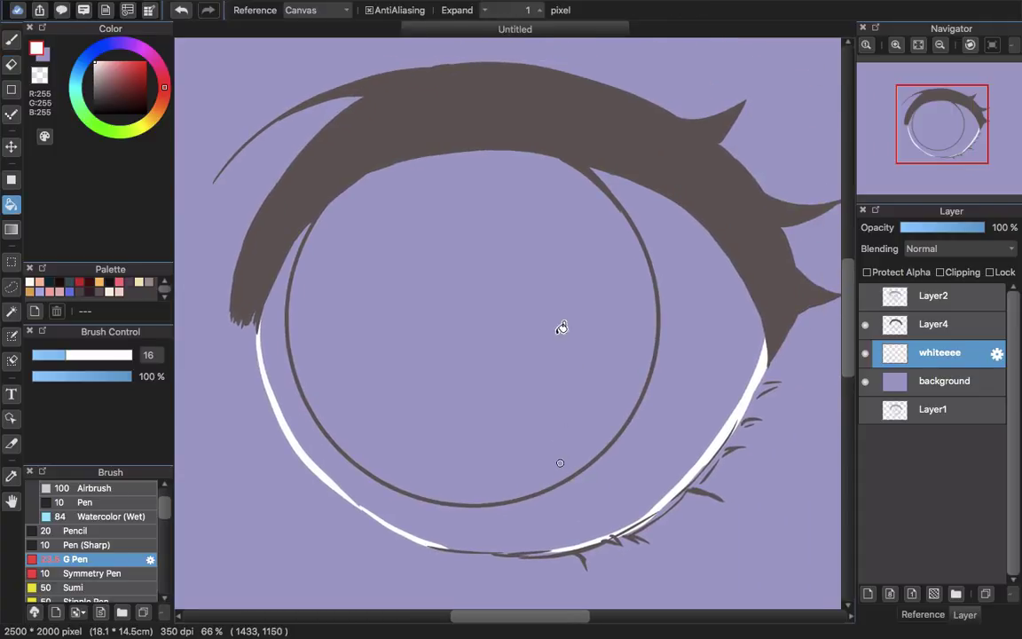
click(636, 466)
click(586, 391)
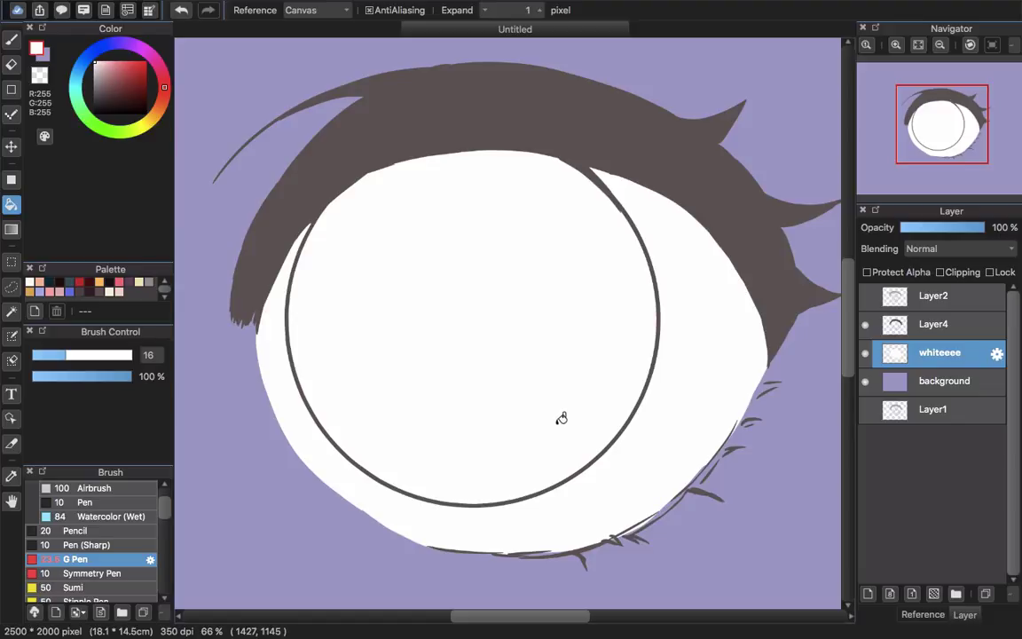
scroll(559, 403, down, 3)
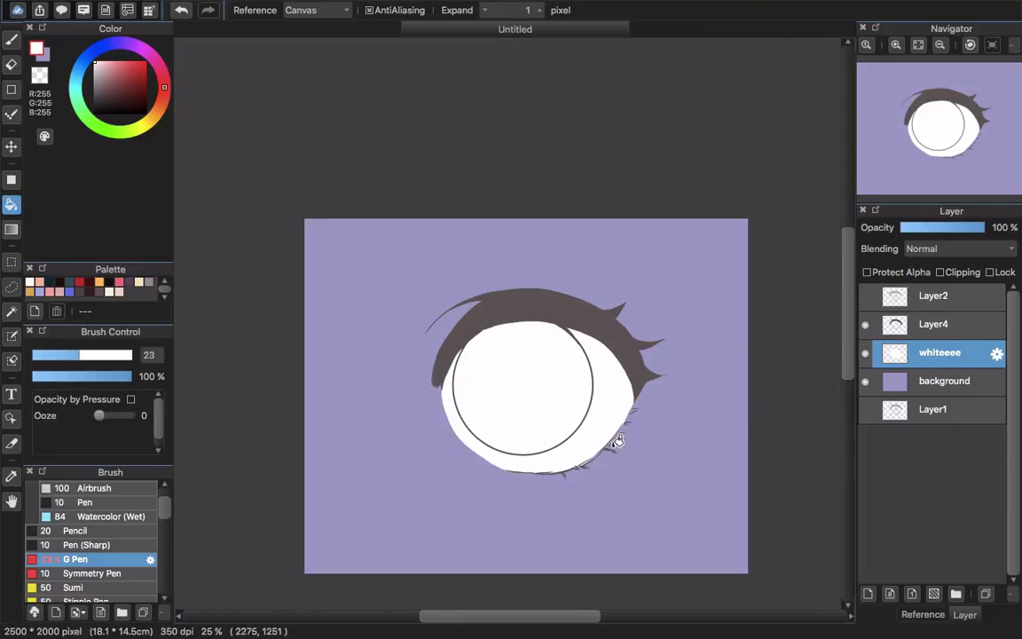
scroll(465, 369, up, 3)
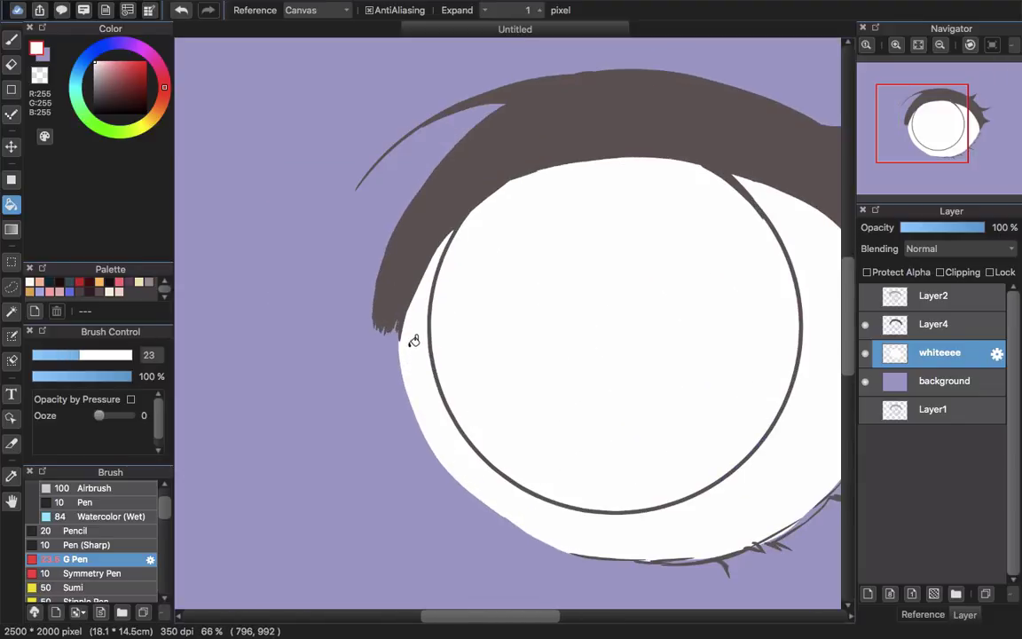
key(b)
drag(419, 414, 401, 340)
key(bracketright)
key(bracketright)
drag(384, 263, 388, 274)
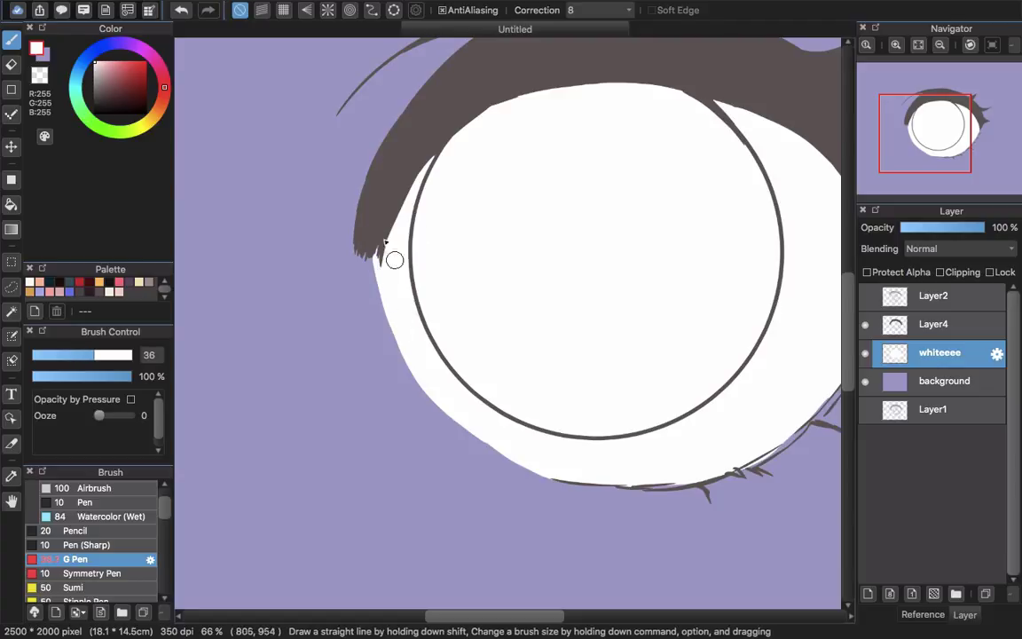
key(super+z)
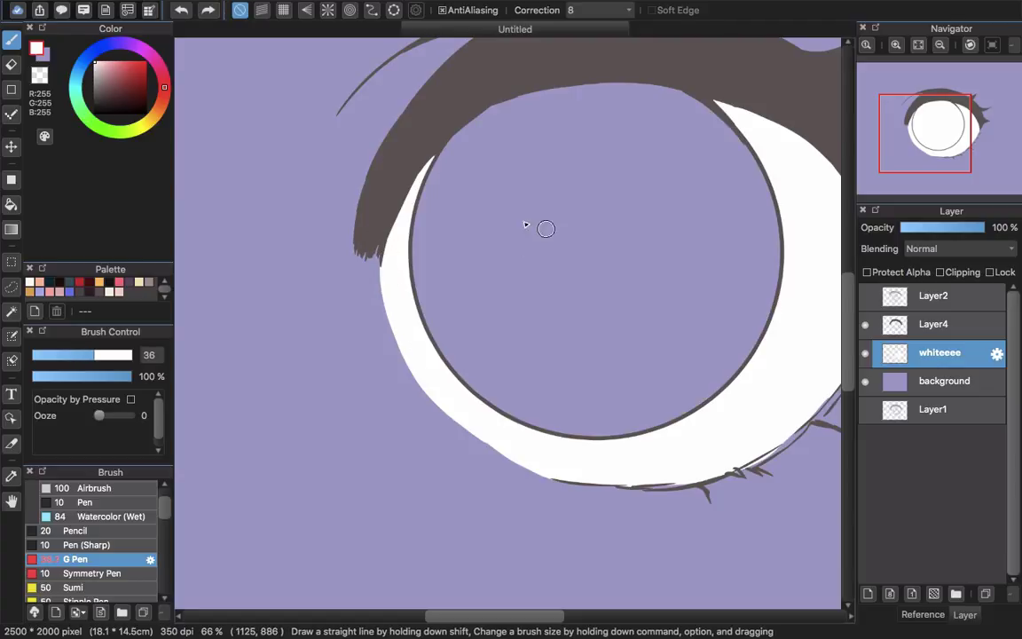
Bucket-fill the iris circle with white again on the whiteeee layer and switch back to the brush.
key(g)
click(532, 248)
key(b)
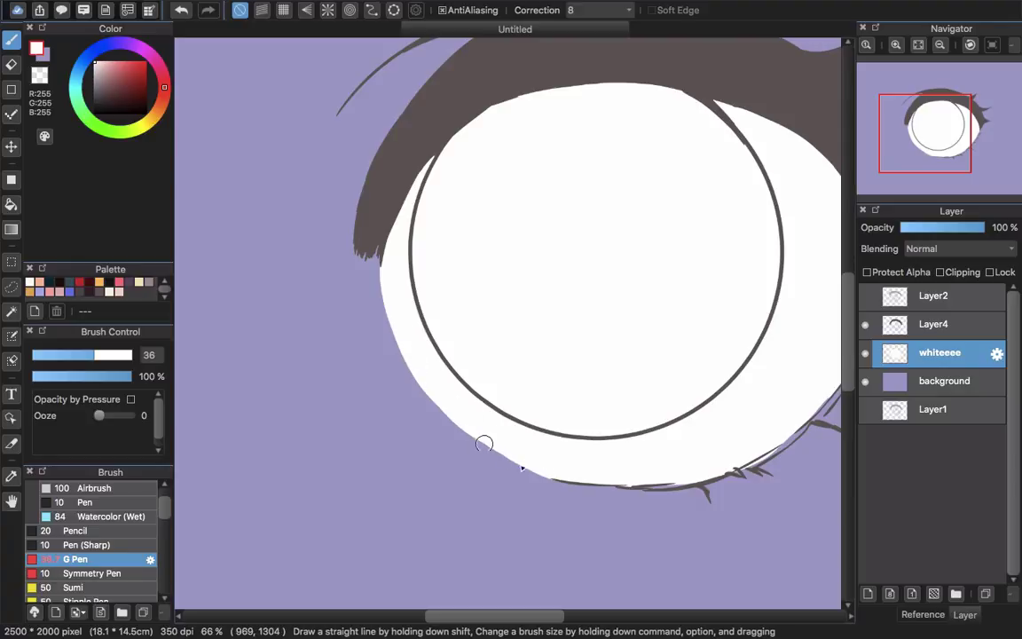
Inspect the white fill's edges and compare the eye with the background layer hidden and shown.
scroll(533, 462, right, 5)
scroll(533, 461, up, 1)
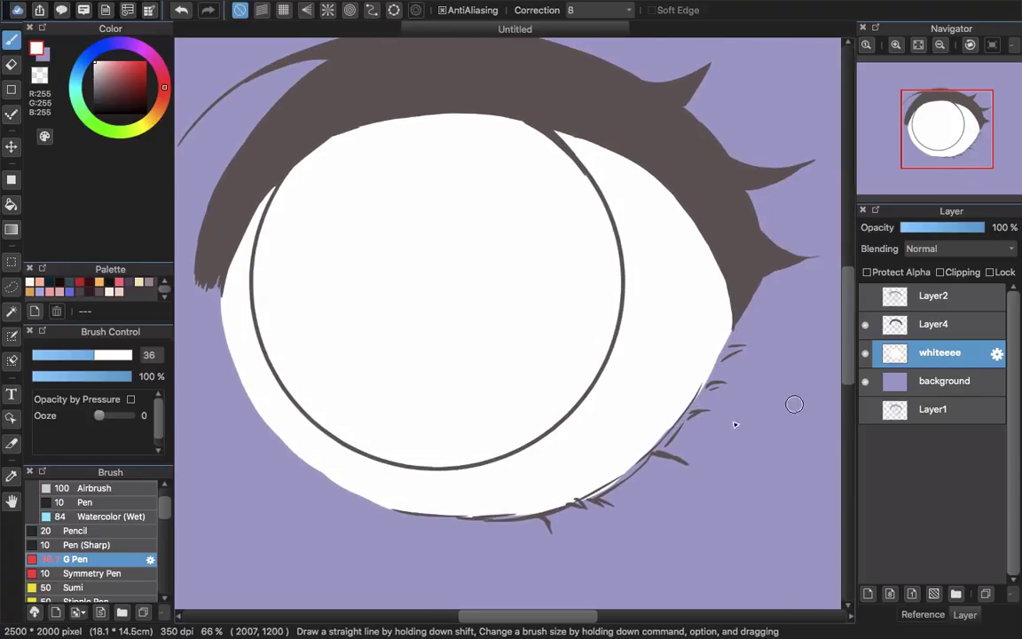
scroll(794, 404, down, 4)
click(865, 380)
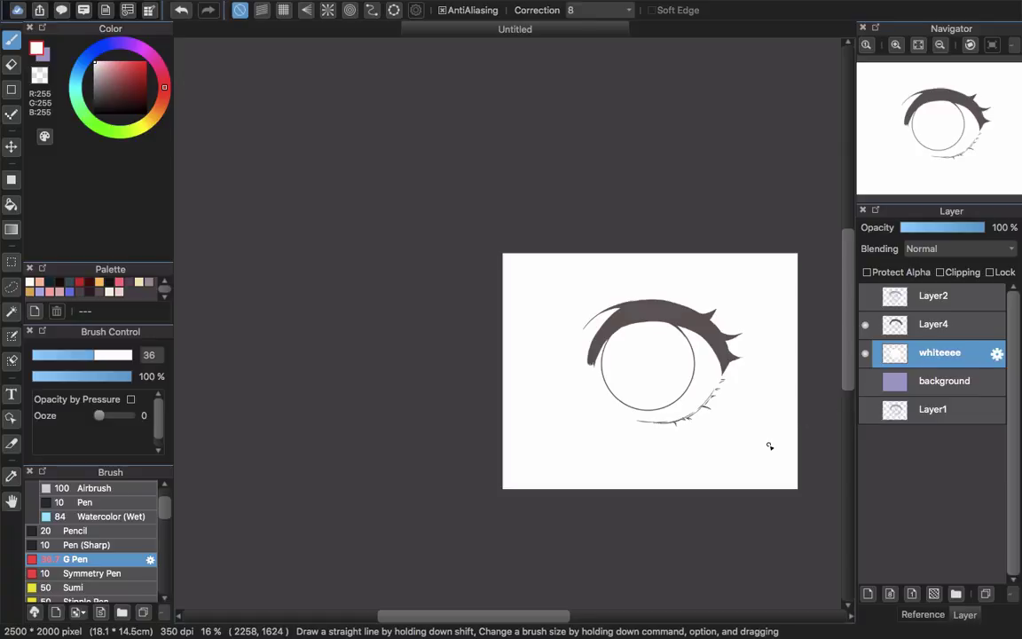
click(866, 381)
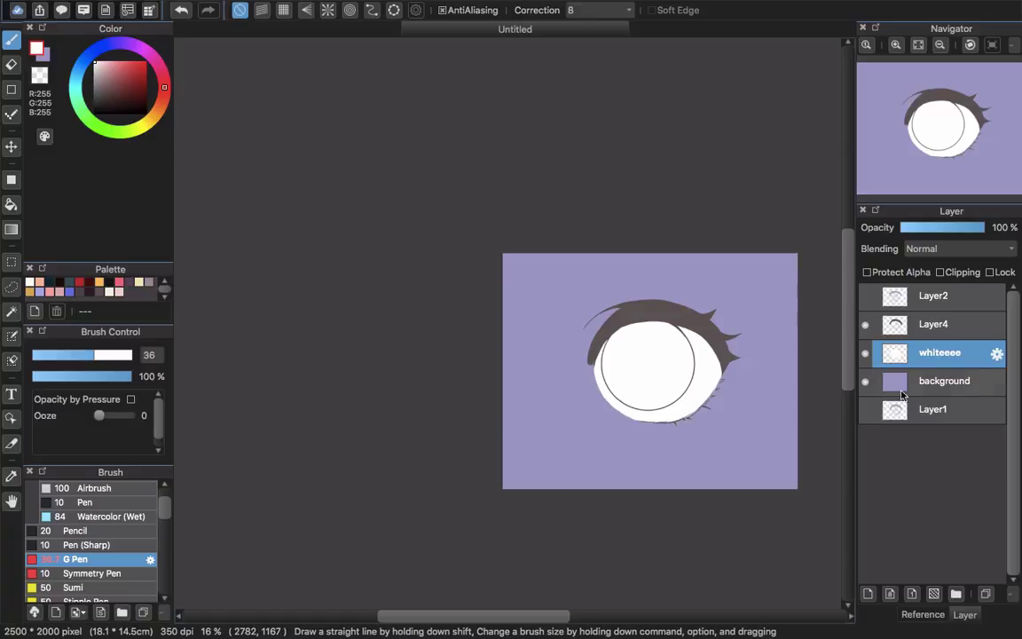
click(923, 387)
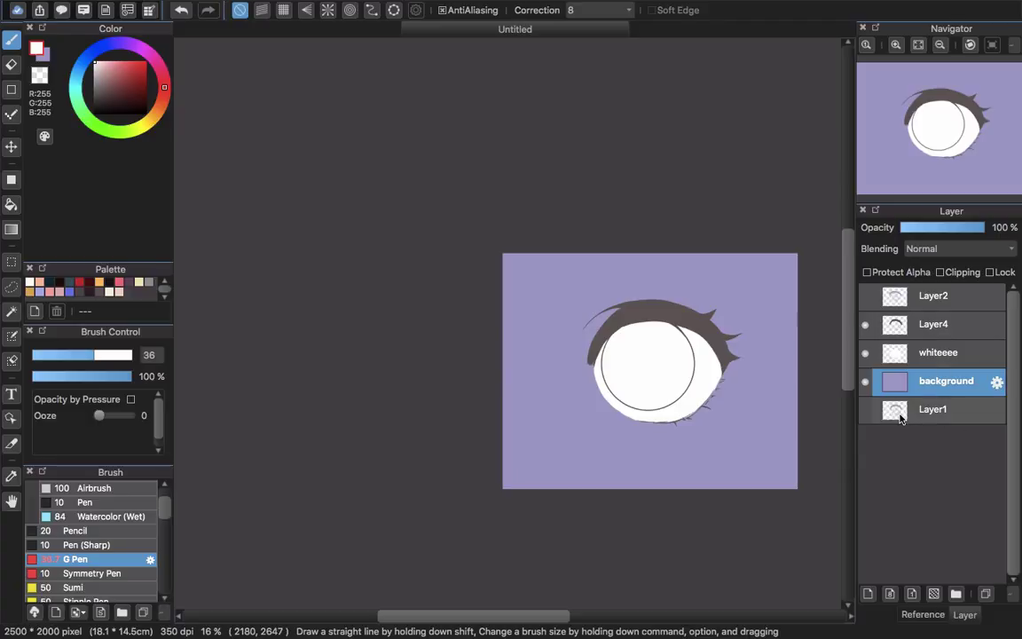
Add a new layer directly above whiteeee, name it "pupil" and turn on clipping for it.
click(939, 362)
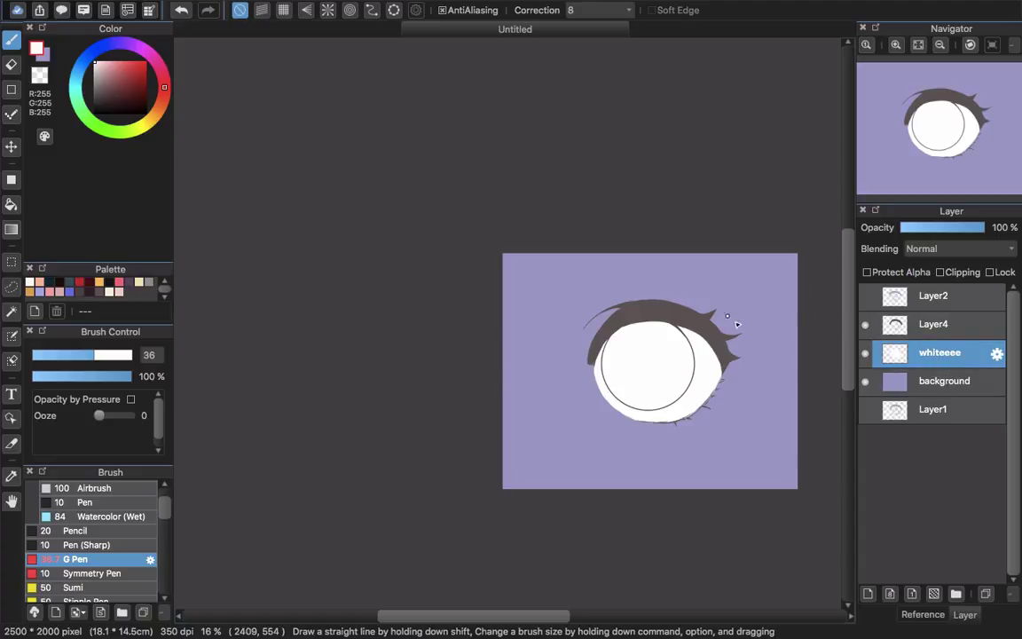
scroll(734, 321, right, 3)
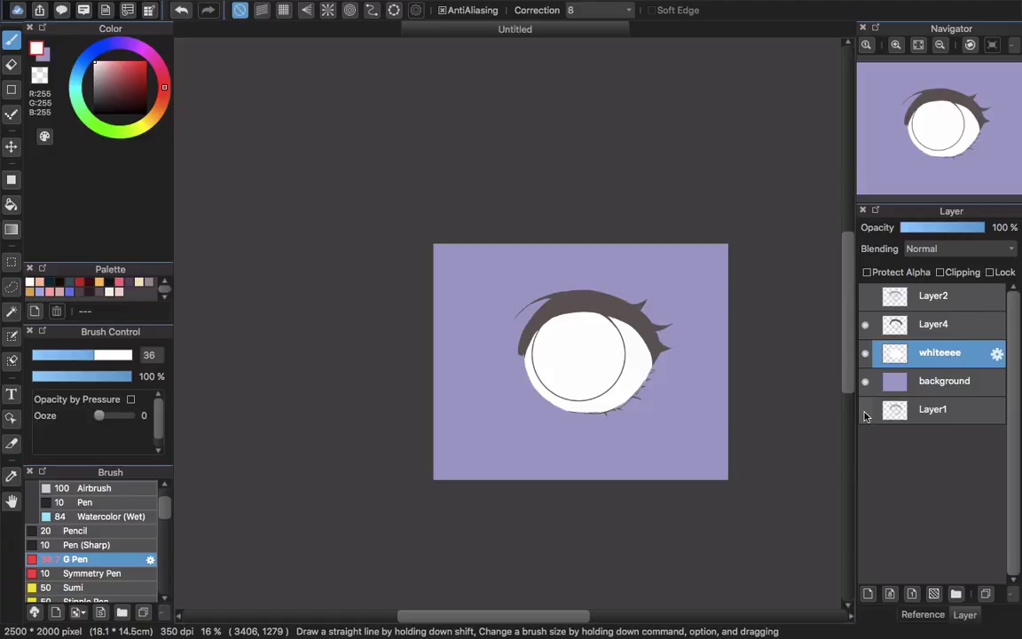
click(868, 593)
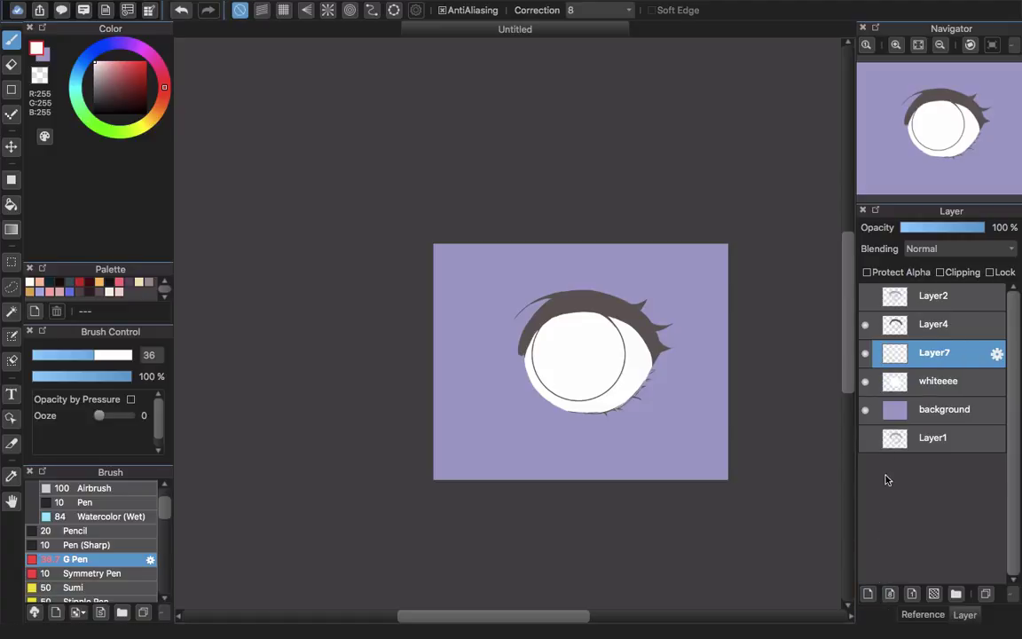
double_click(943, 354)
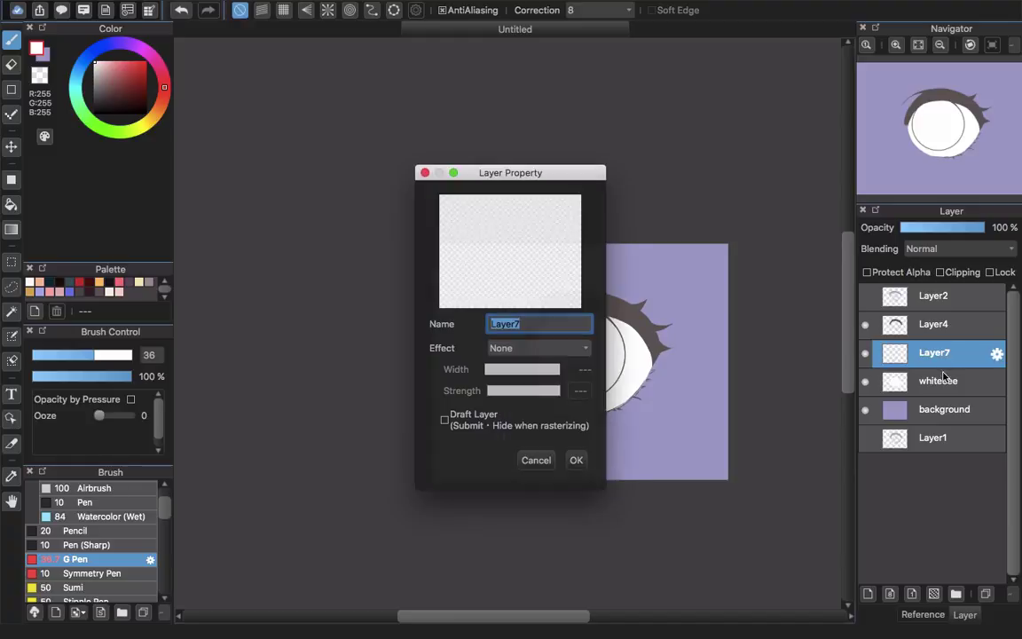
text(pupil)
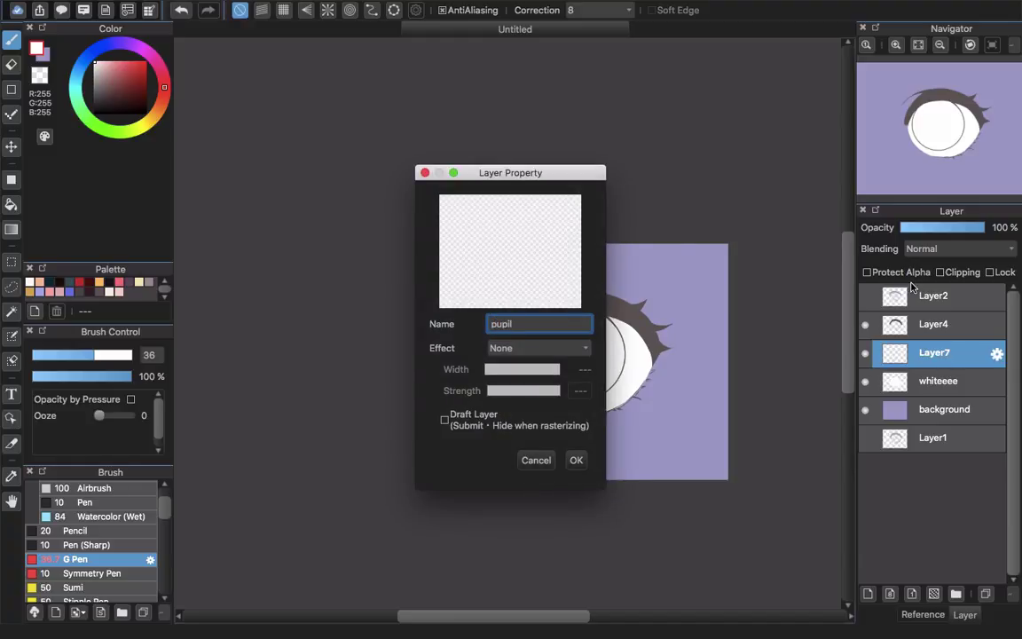
key(Return)
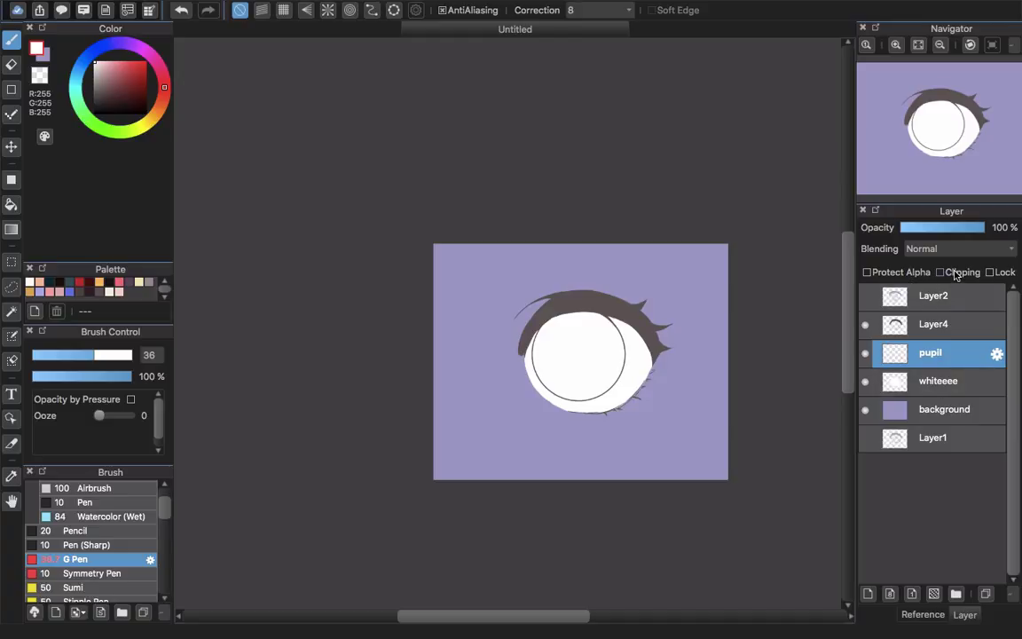
click(942, 273)
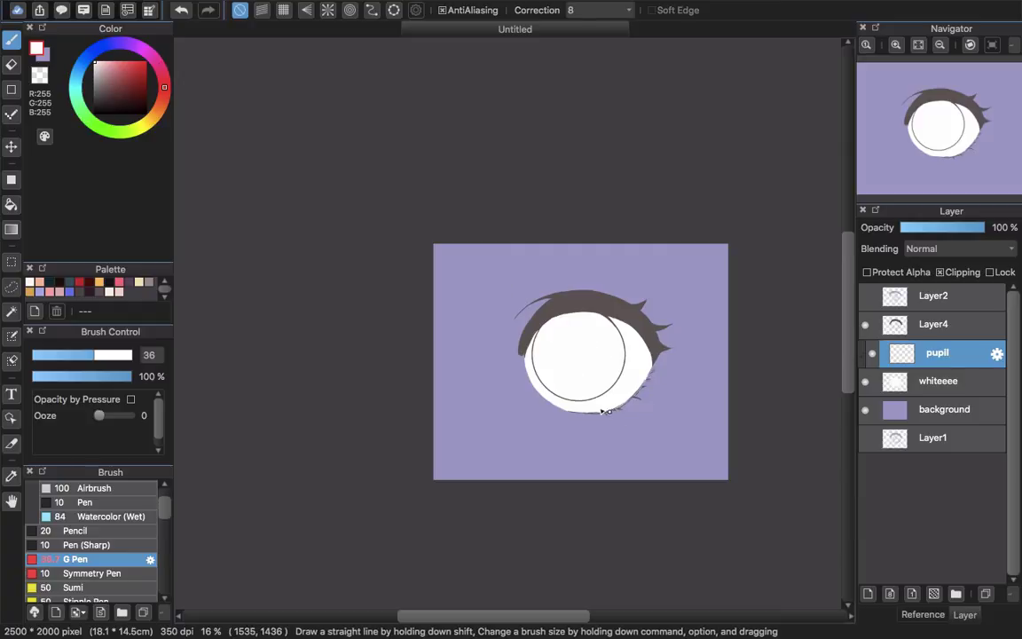
Bucket-fill the iris circle on the pupil layer with a coral red (249, 123, 123).
key(x)
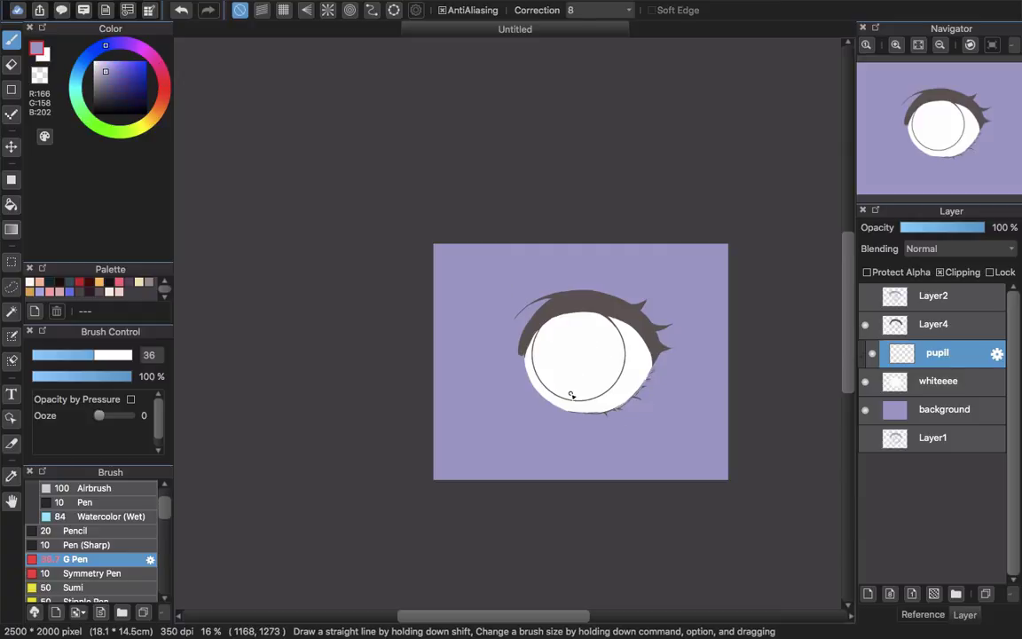
click(160, 114)
mouse_move(160, 114)
mouse_down()
mouse_move(165, 94)
mouse_move(118, 62)
mouse_up()
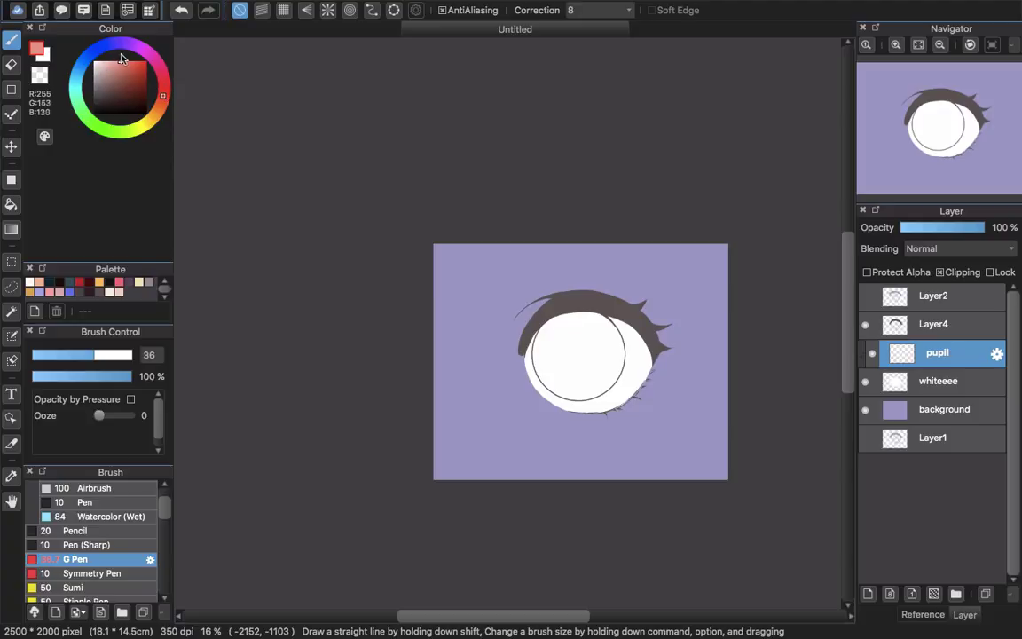
drag(165, 95, 122, 66)
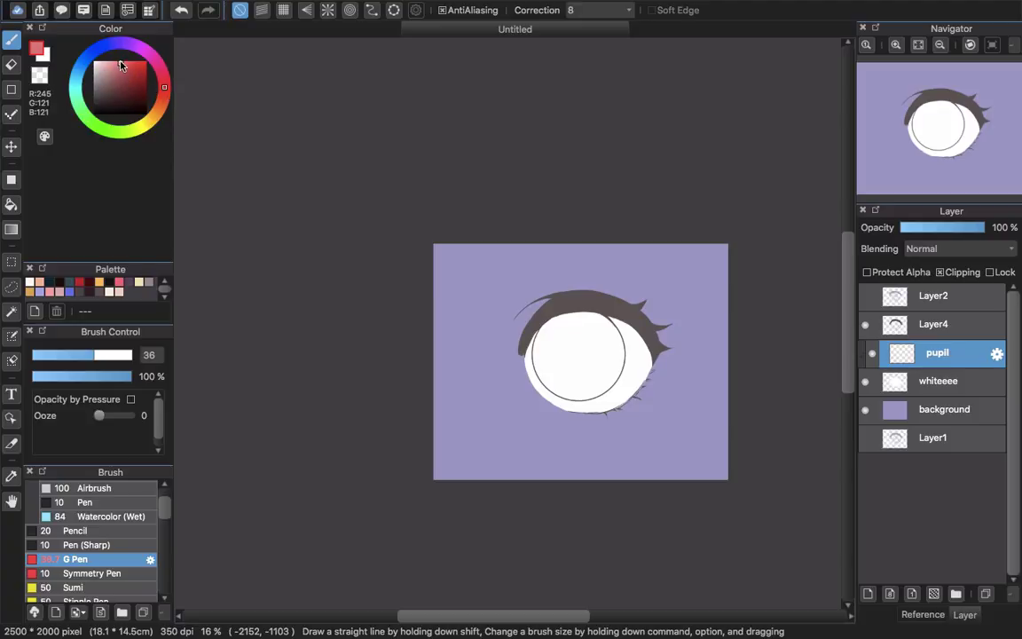
key(g)
click(613, 349)
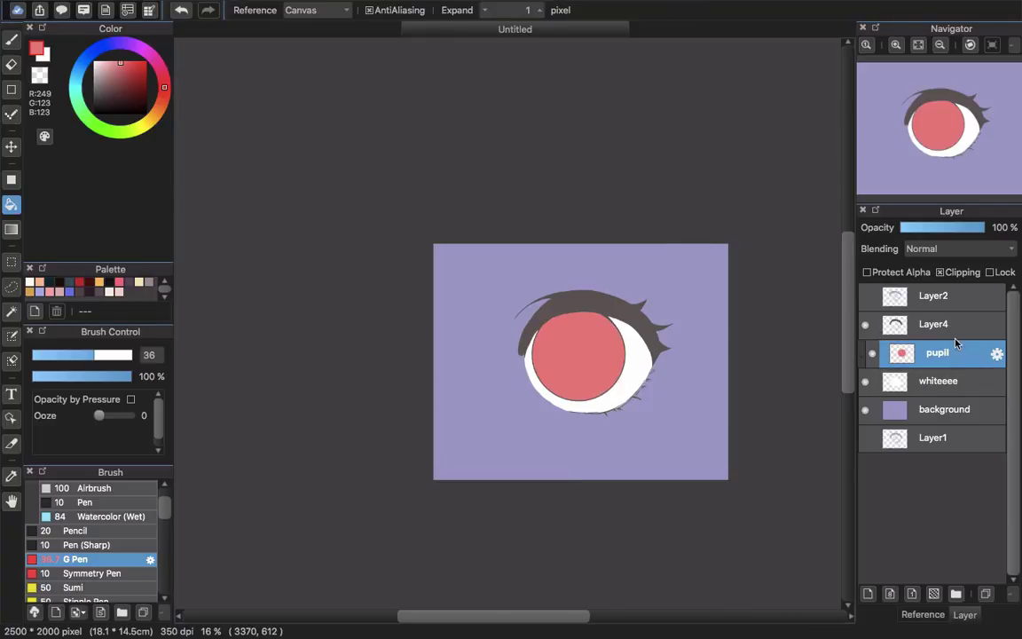
Add a layer directly above pupil, name it "shadow", turn on clipping and set its blending to Multiply.
click(868, 593)
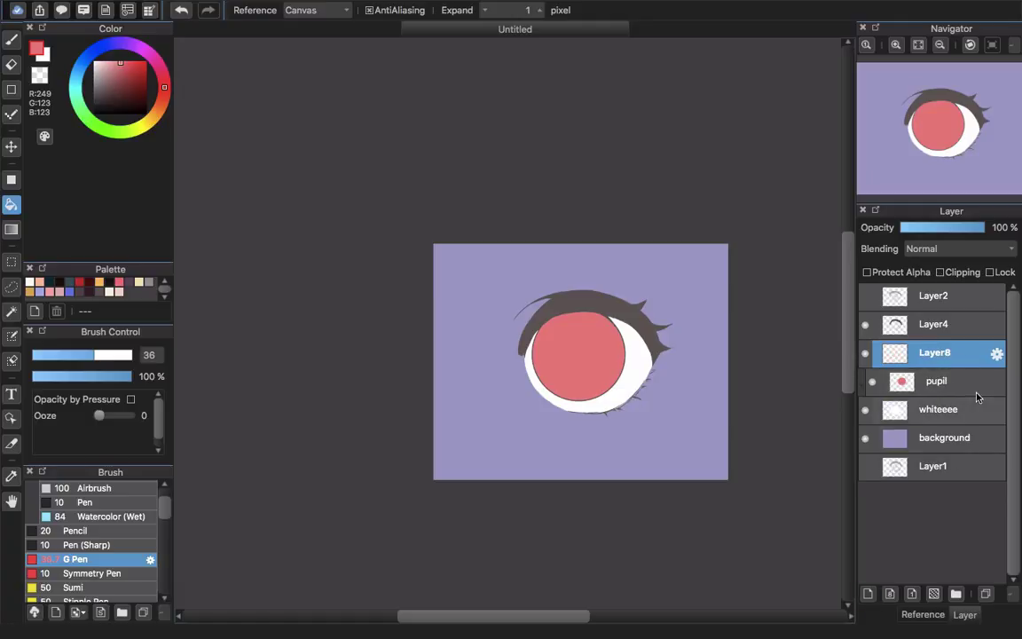
double_click(938, 353)
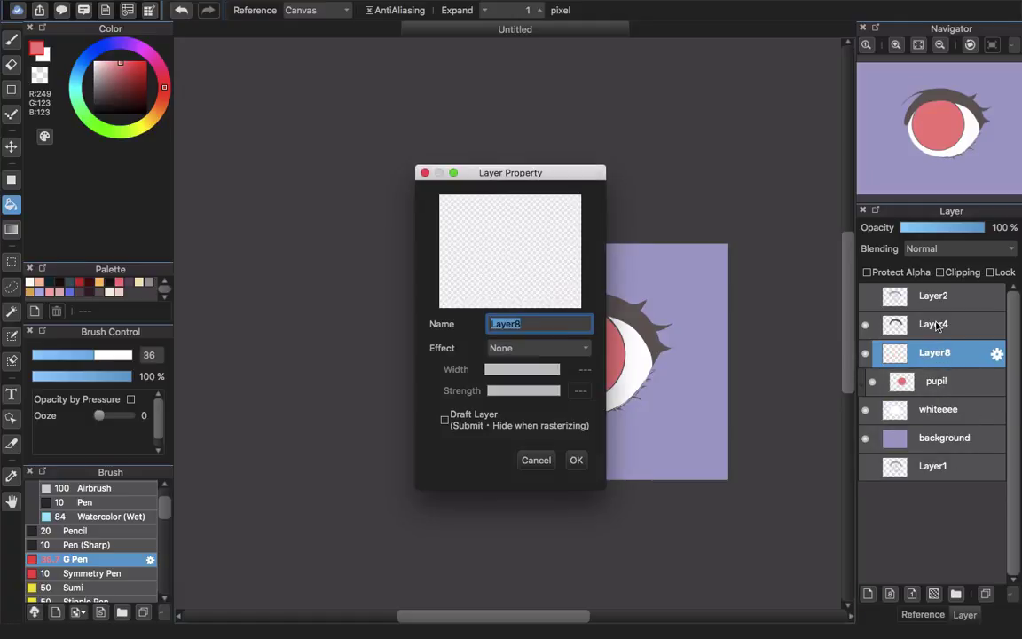
text(shadow)
key(Return)
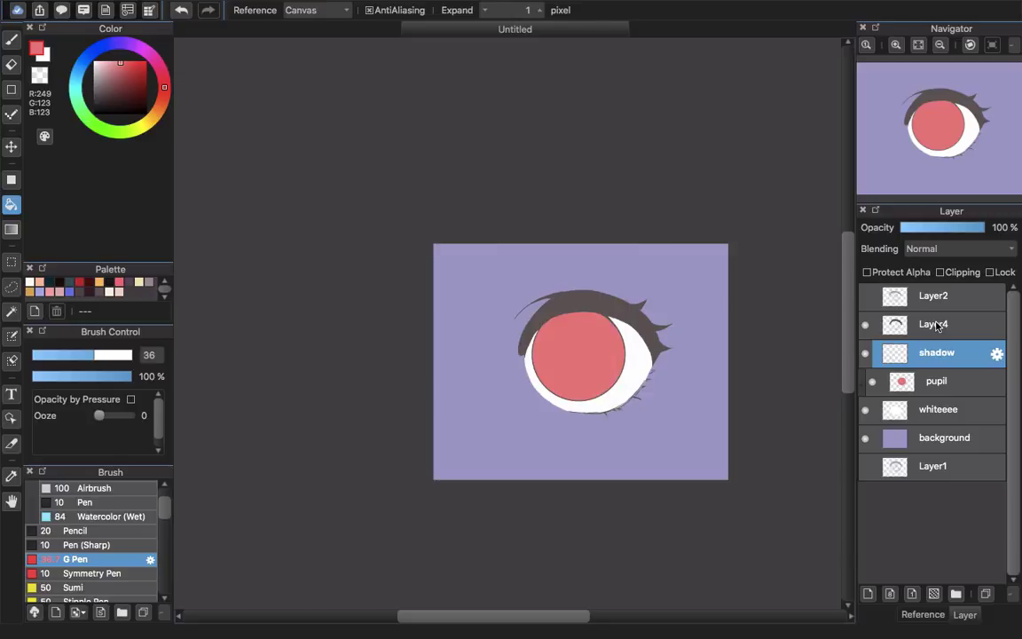
click(961, 274)
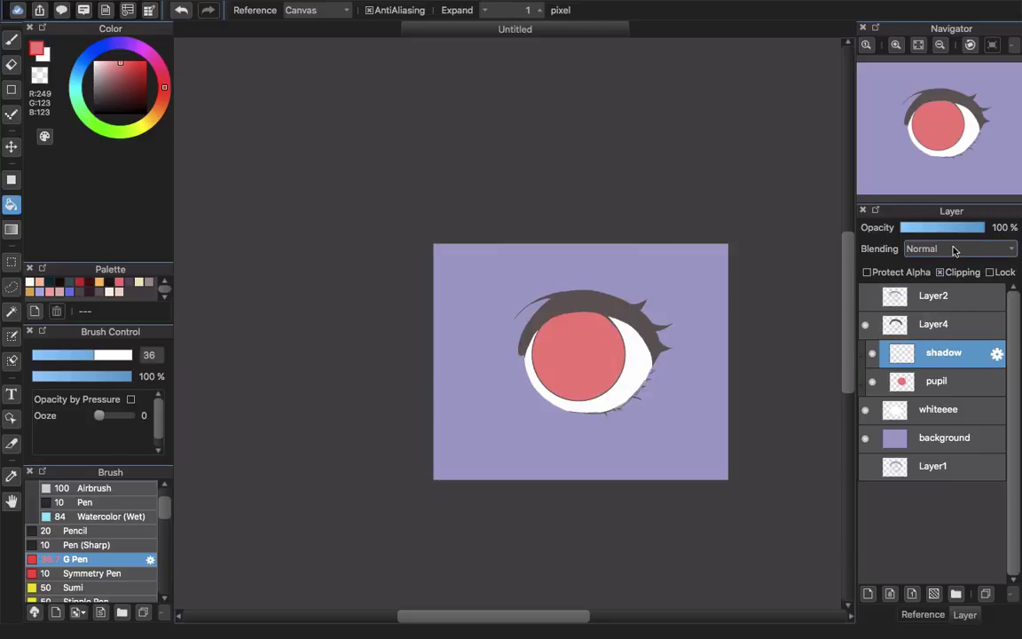
click(954, 251)
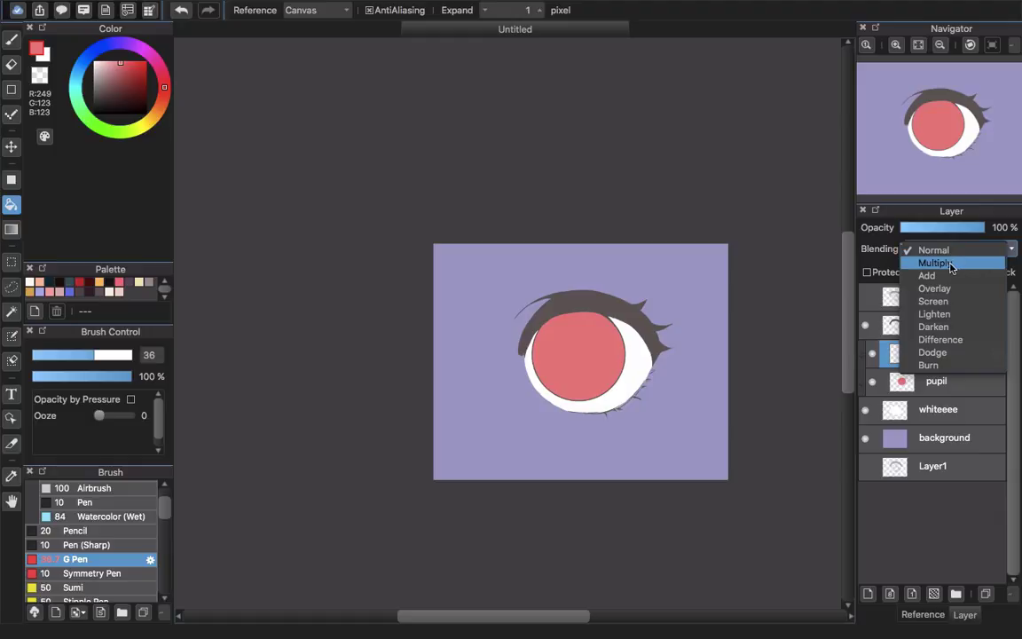
click(952, 265)
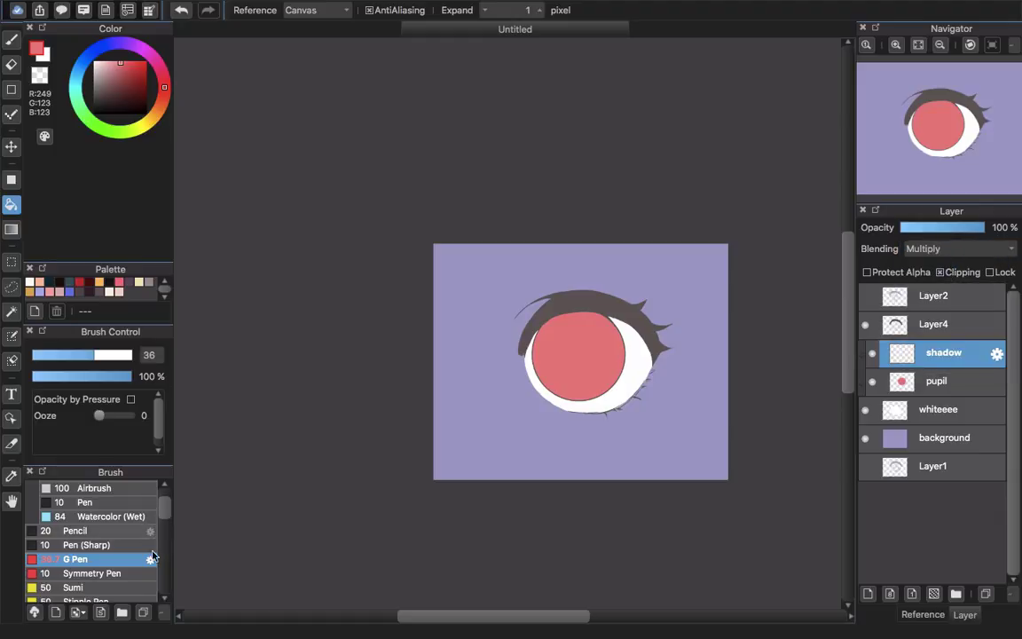
Set up the G Pen with a light grey (200, 200, 200) and a brush size of 178.
click(75, 559)
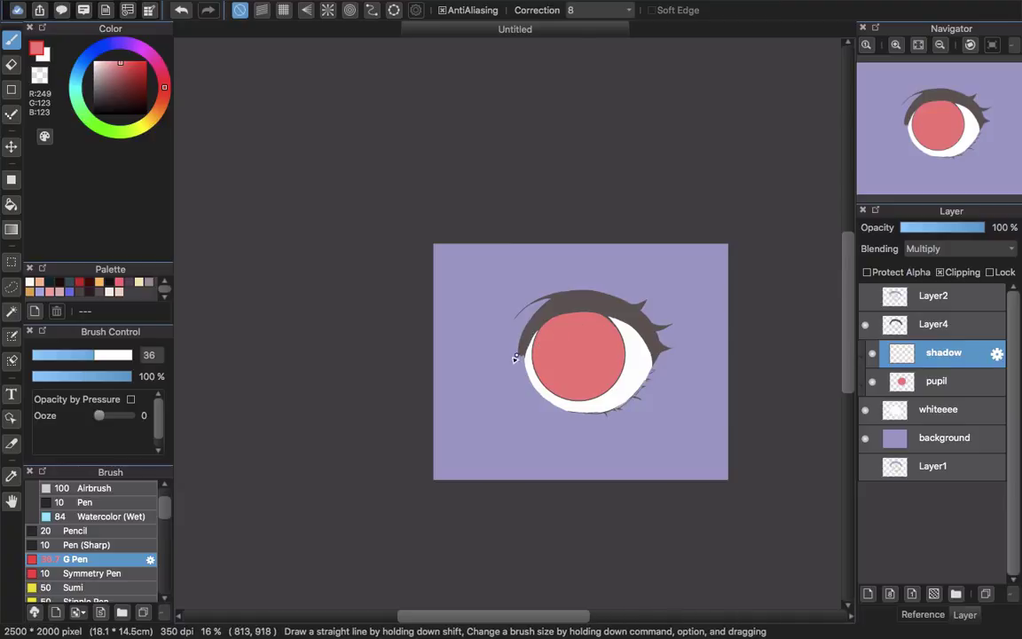
click(92, 78)
drag(91, 78, 83, 67)
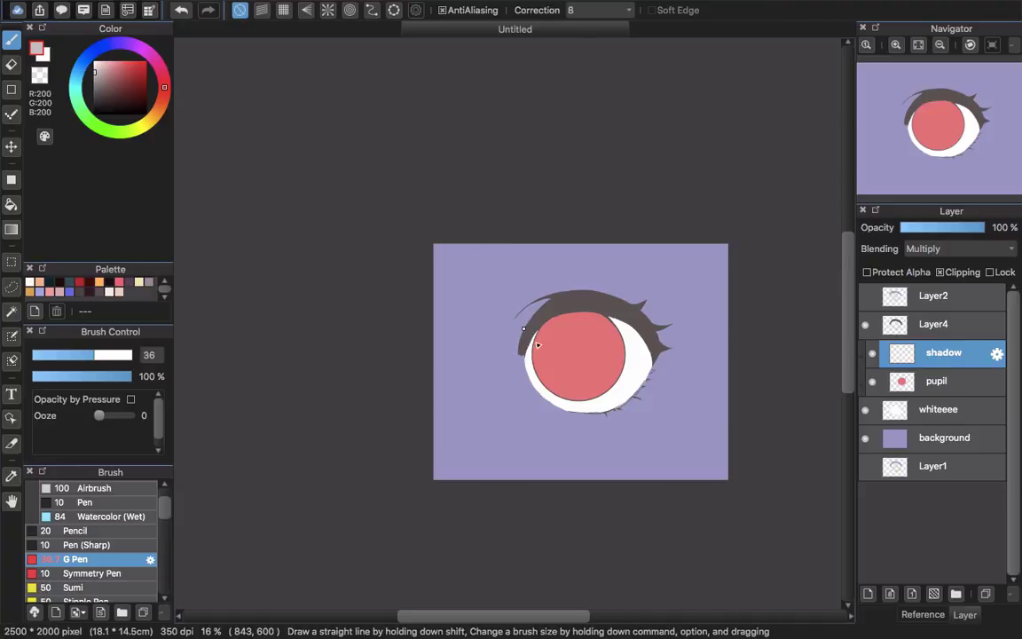
drag(549, 355, 581, 335)
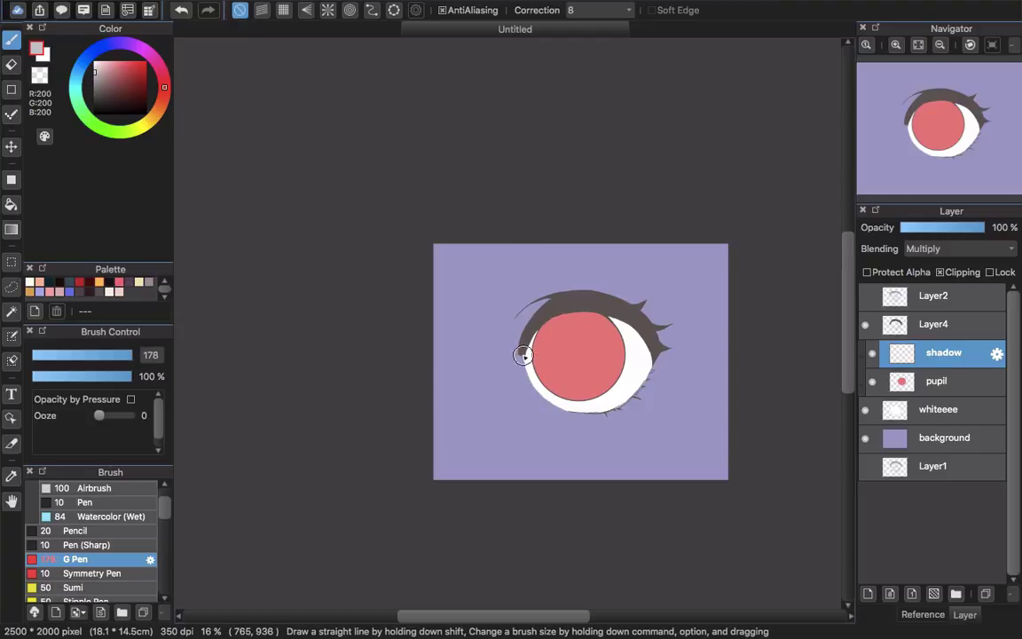
mouse_move(524, 355)
mouse_down()
mouse_move(580, 345)
mouse_move(690, 365)
mouse_up()
key(super+z)
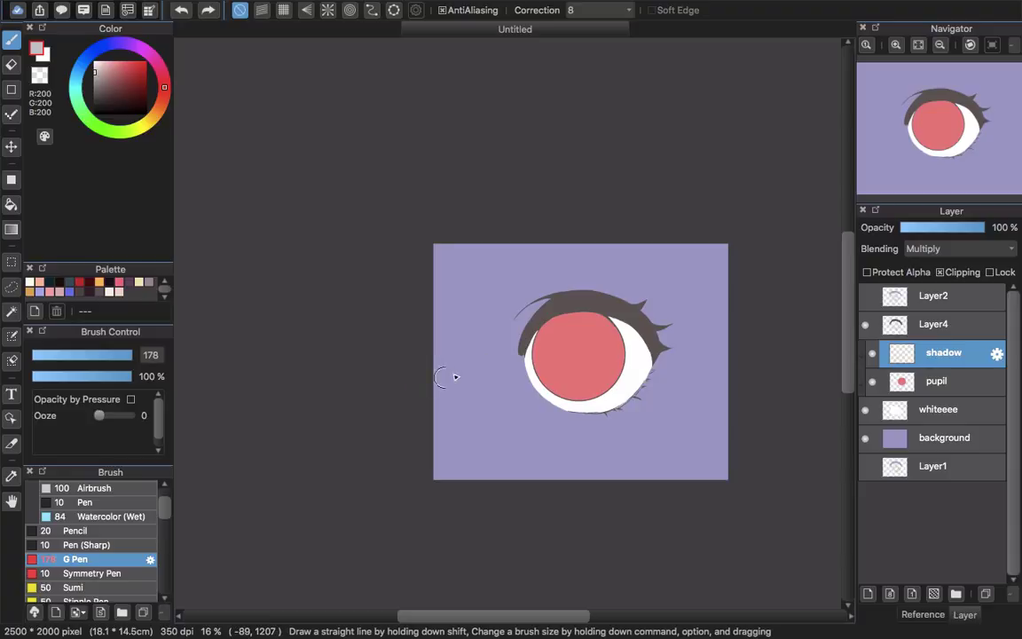
drag(519, 356, 714, 358)
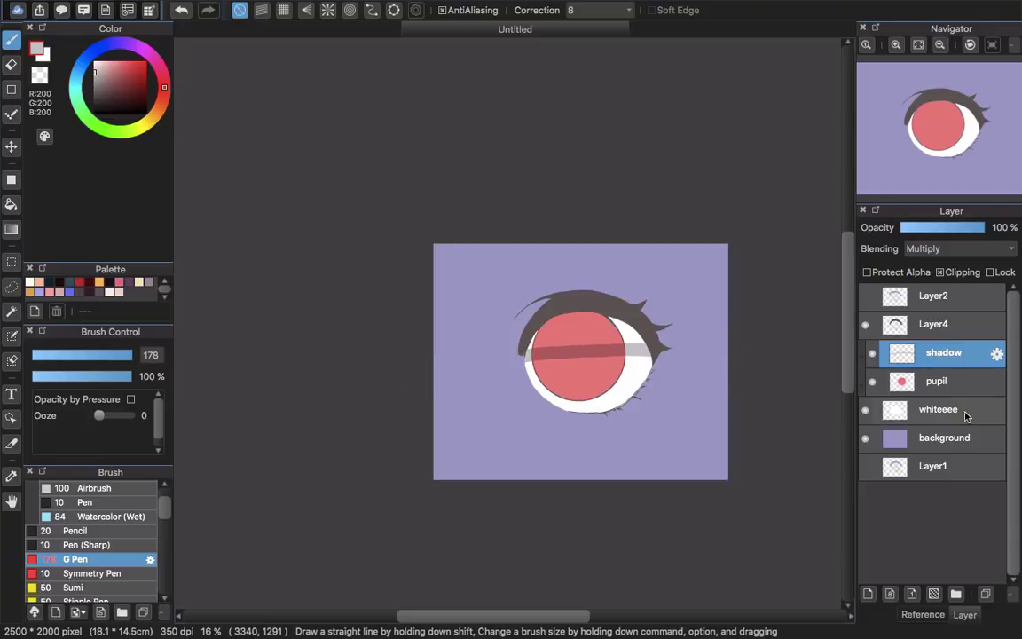
key(super+z)
drag(519, 355, 621, 353)
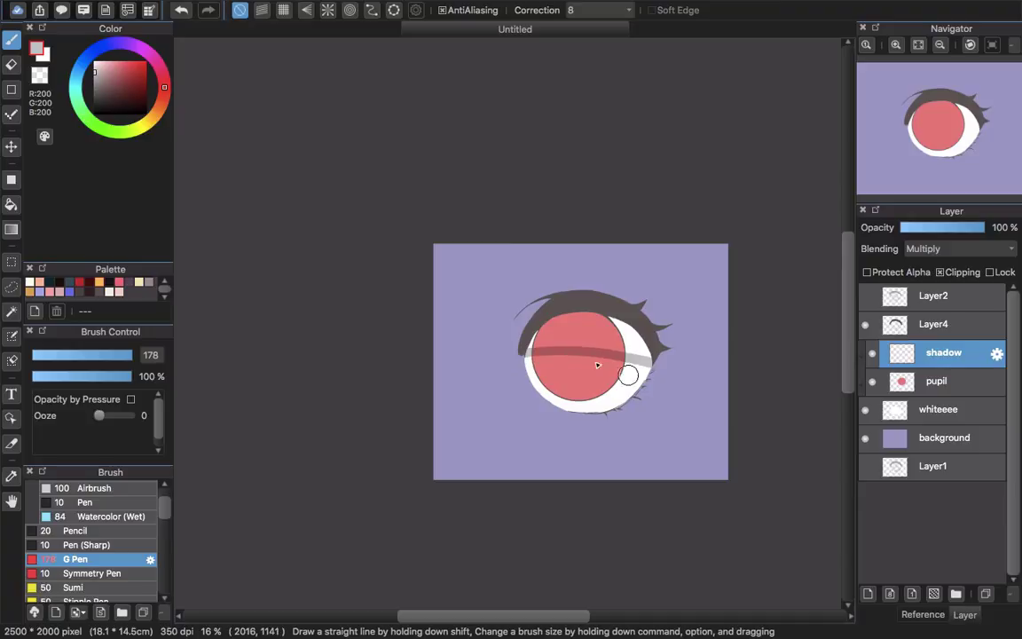
key(super+z)
Draw a slightly arched grey shadow edge across the middle of the eye and bucket-fill the area above it.
drag(519, 354, 630, 352)
key(g)
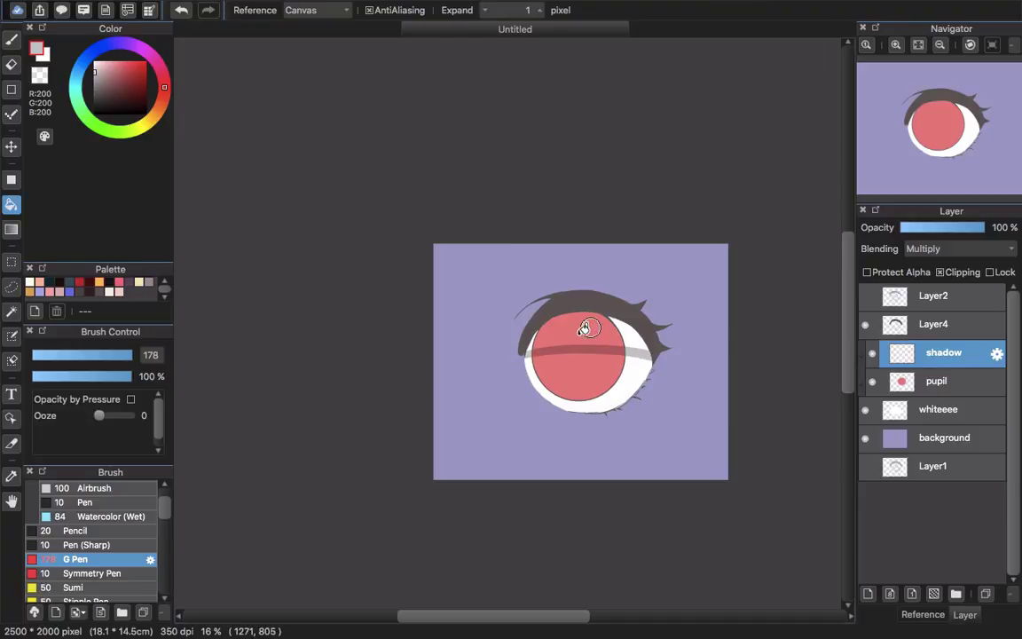
click(586, 328)
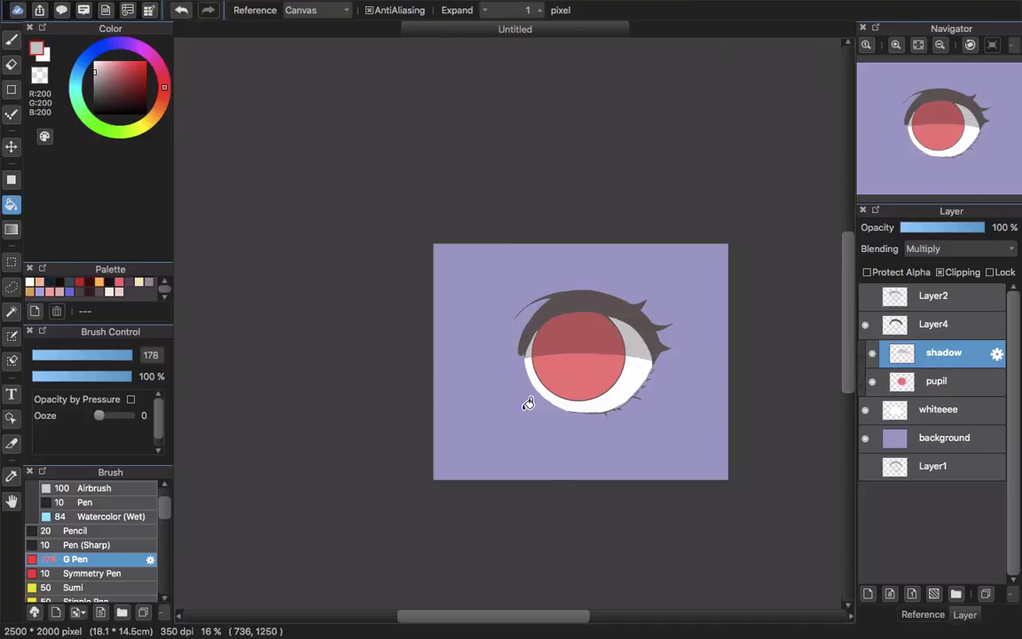
Hide the background layer and add a clipped layer named "coloring" directly above the pupil layer.
click(865, 439)
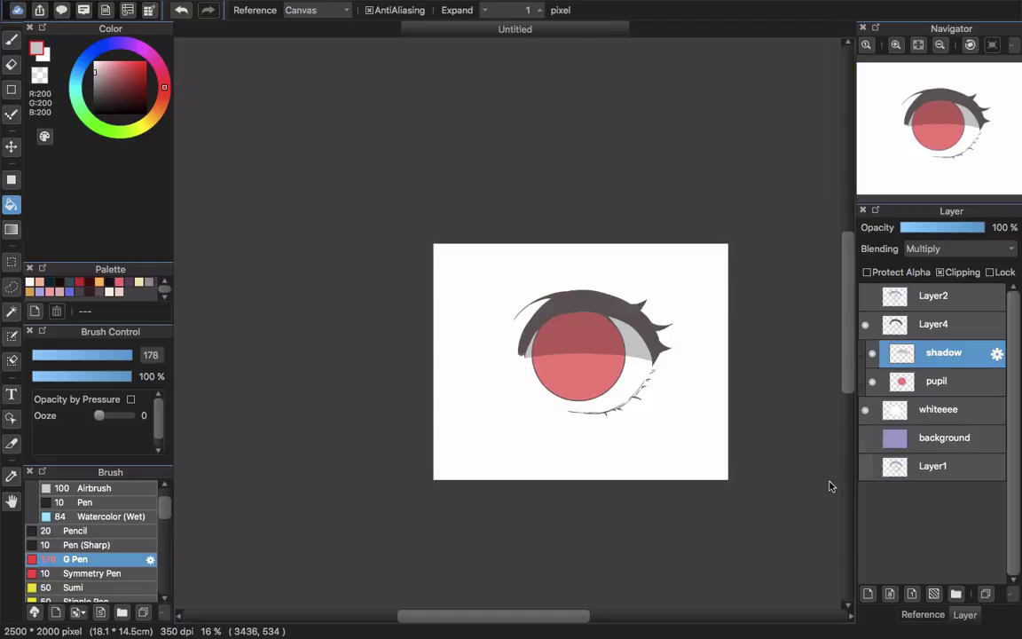
scroll(551, 420, up, 2)
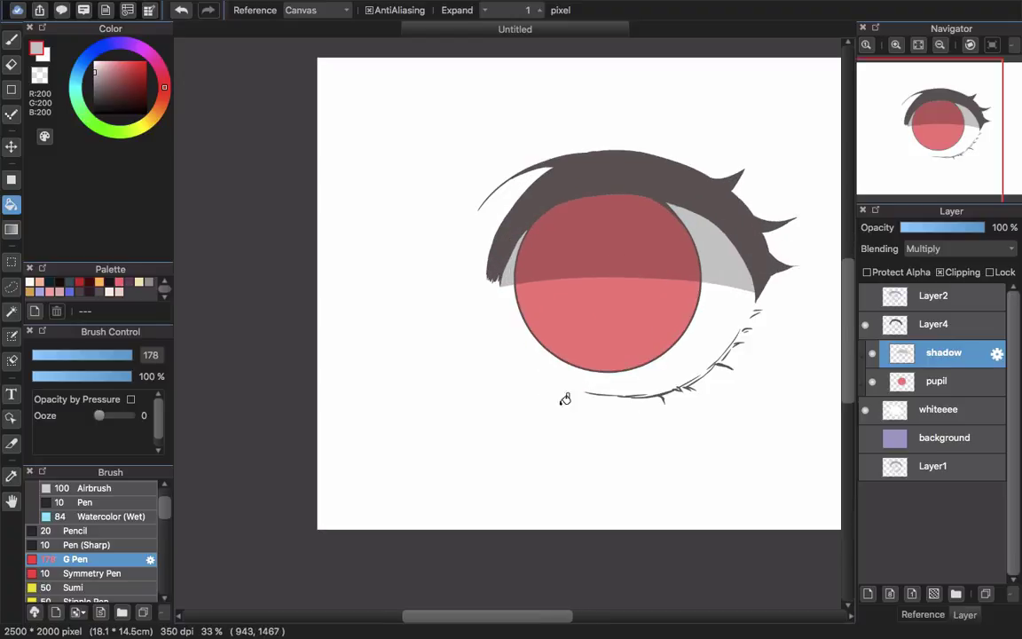
click(936, 384)
drag(617, 232, 565, 250)
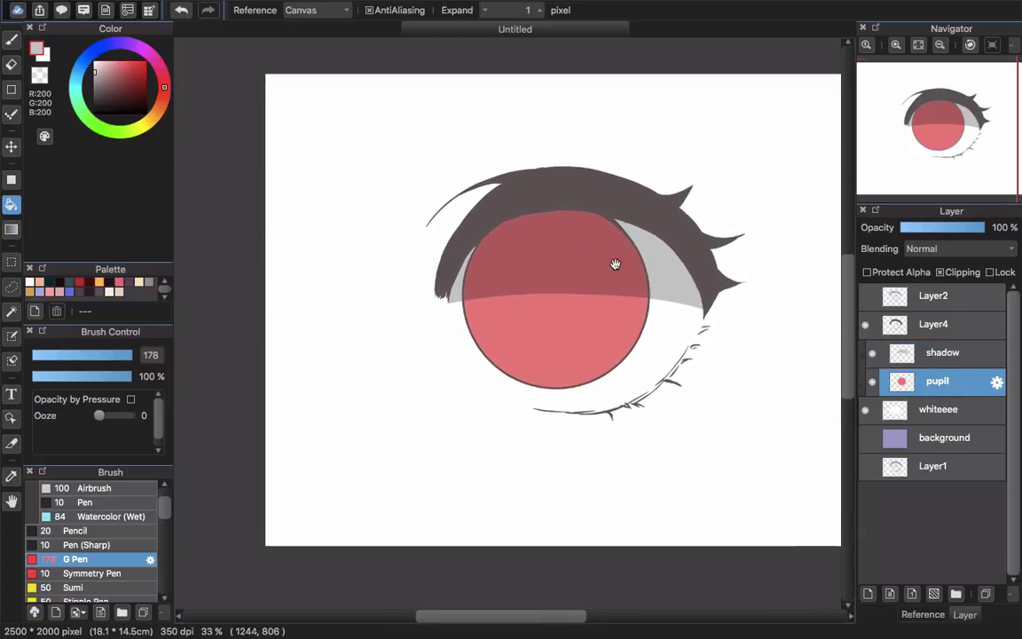
click(868, 592)
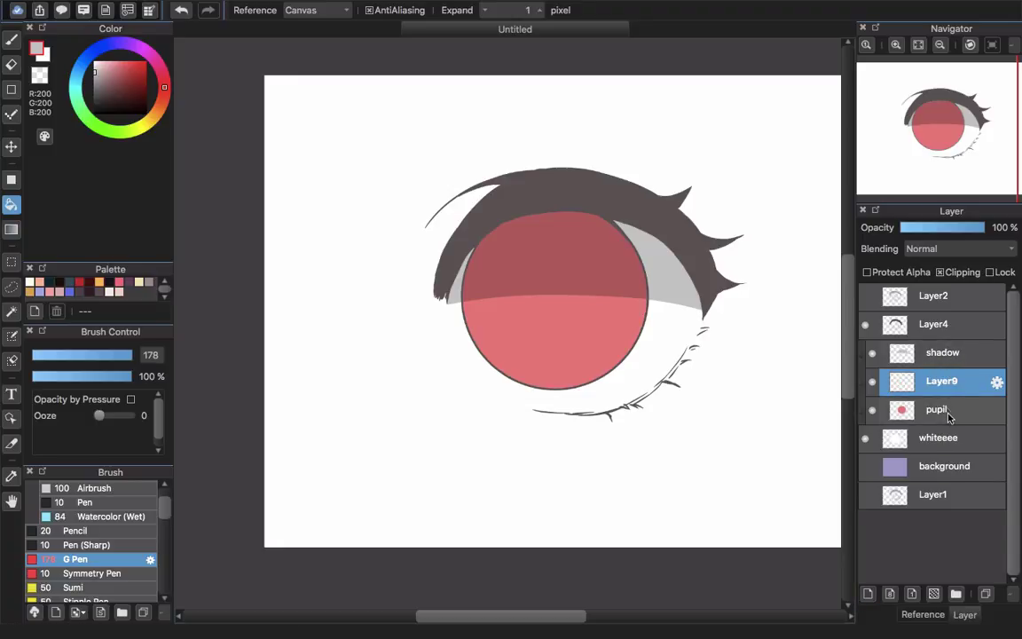
double_click(951, 384)
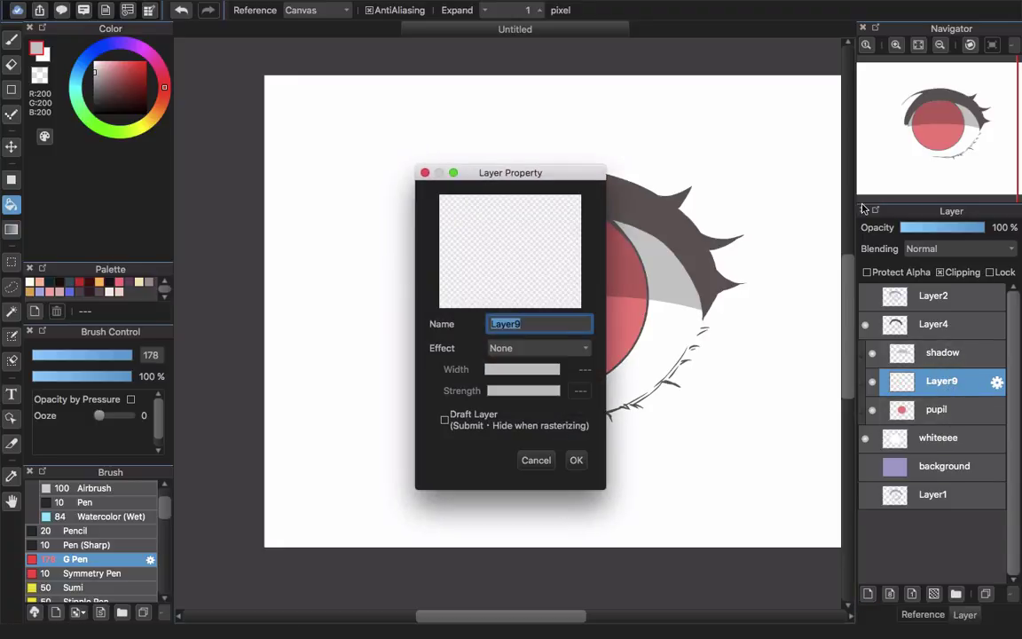
text(coloring)
key(Return)
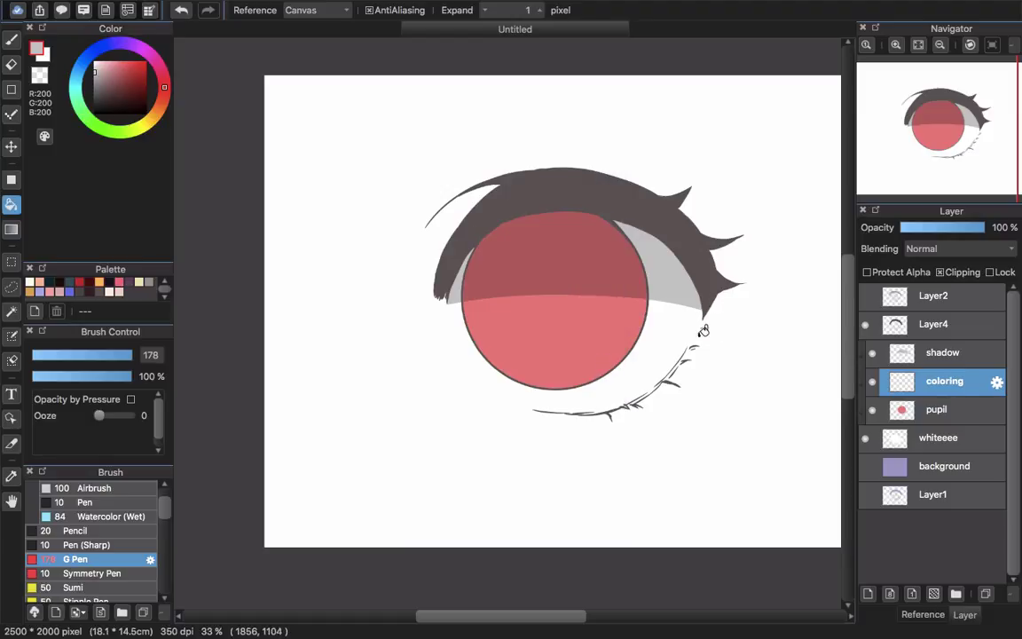
Sample the shaded iris red, darken it to (162, 75, 75) and switch back to the brush.
click(946, 413)
click(11, 477)
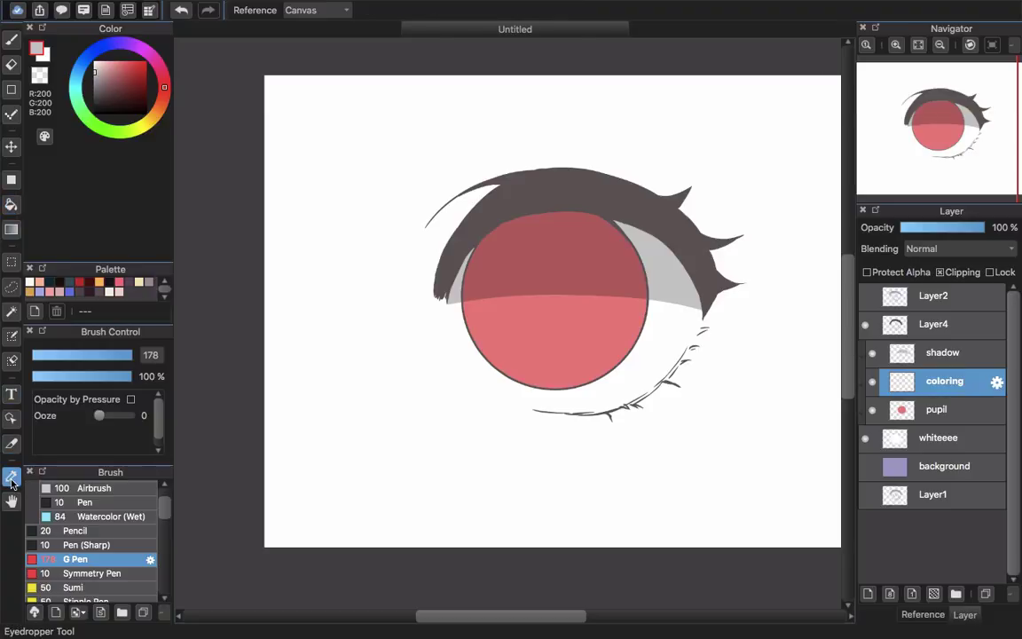
click(568, 259)
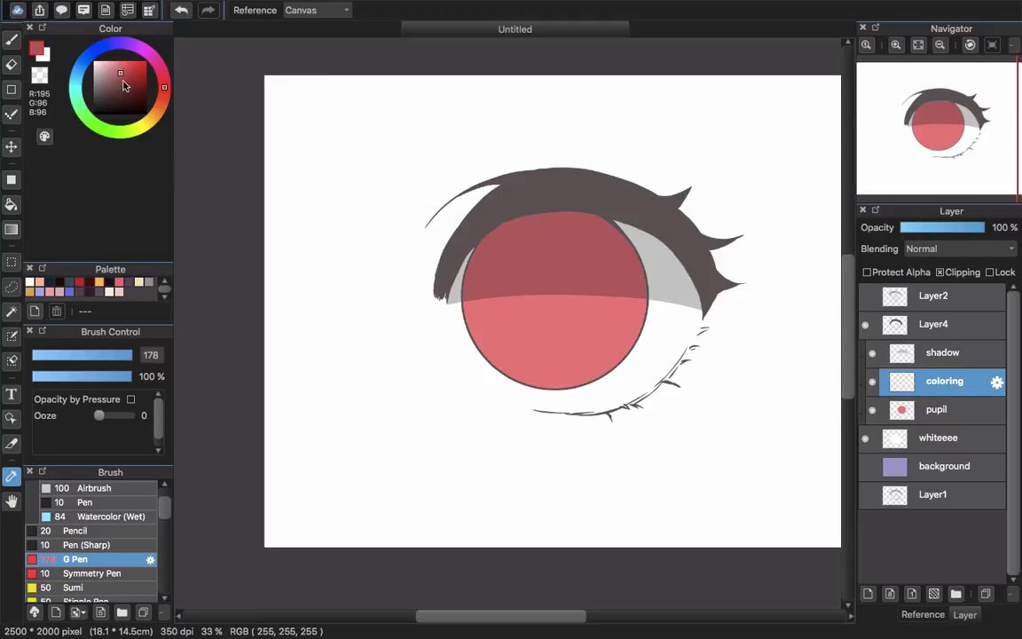
drag(123, 81, 121, 79)
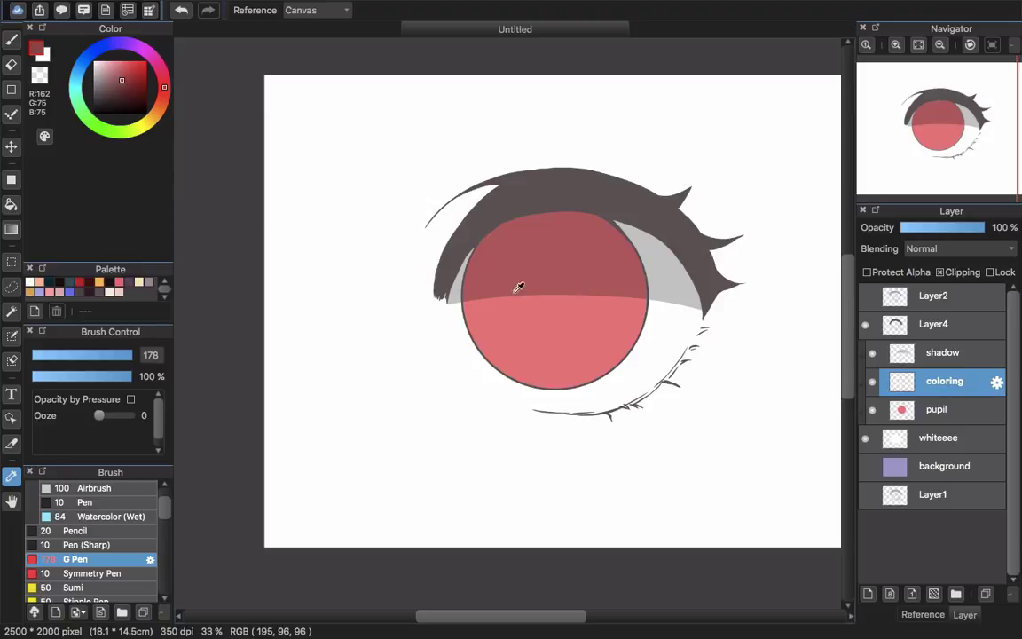
key(b)
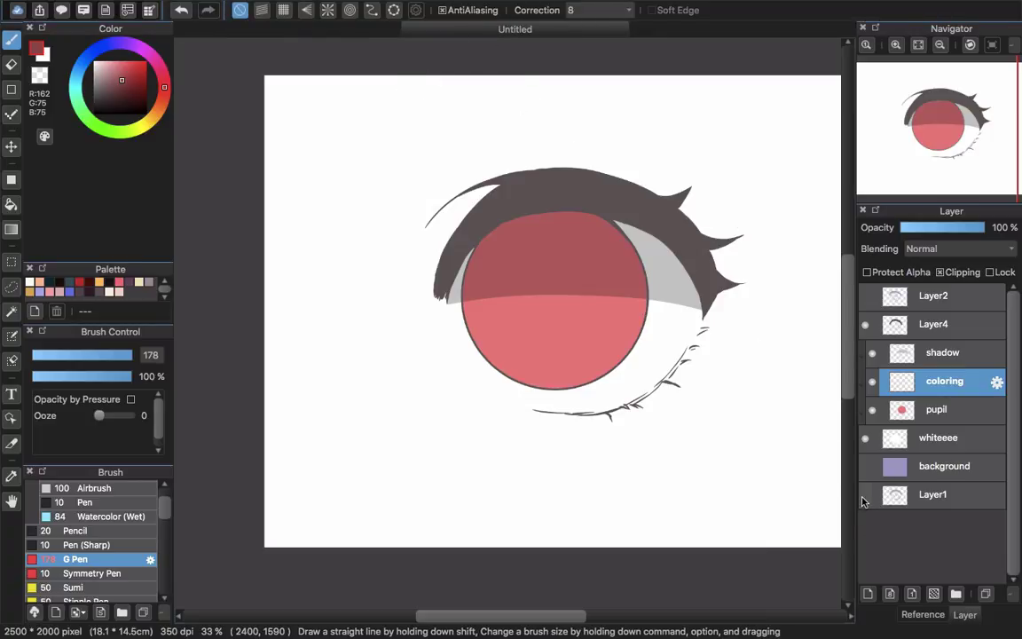
Show the Layer1 sketch and move it directly above Layer4.
drag(954, 506, 968, 318)
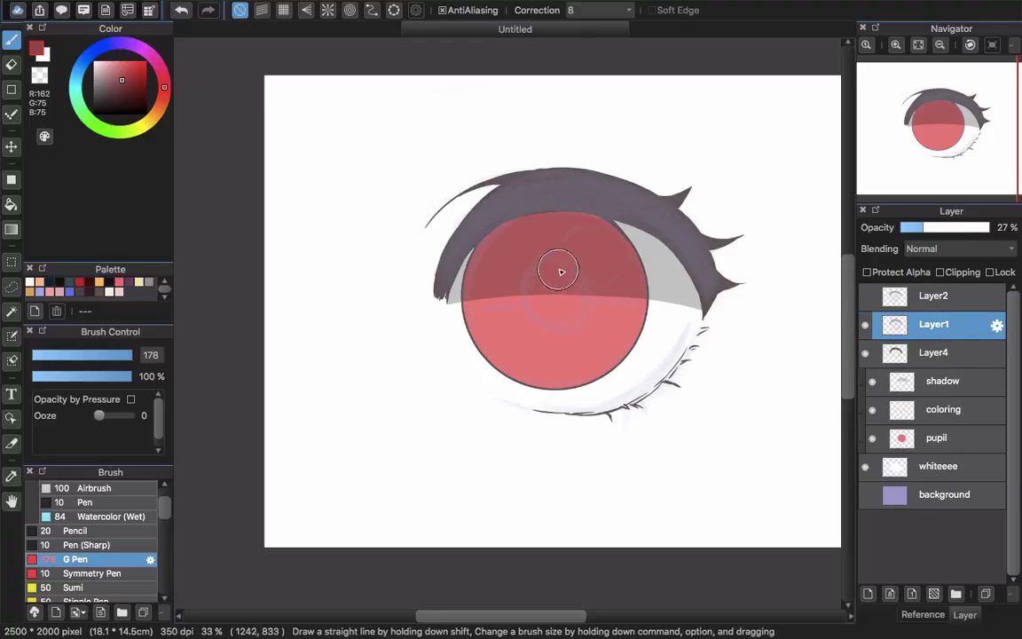
mouse_move(543, 270)
mouse_down()
mouse_move(551, 318)
mouse_move(579, 286)
mouse_move(550, 273)
mouse_up()
key(super+z)
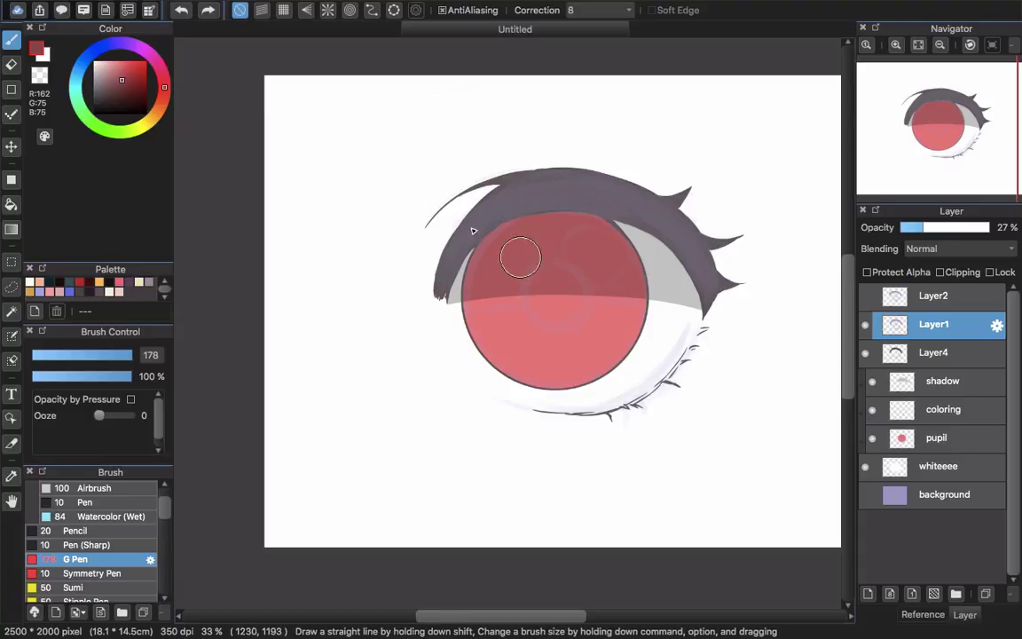
Place an ellipse ruler over the sketched inner circle at the centre of the iris.
click(394, 10)
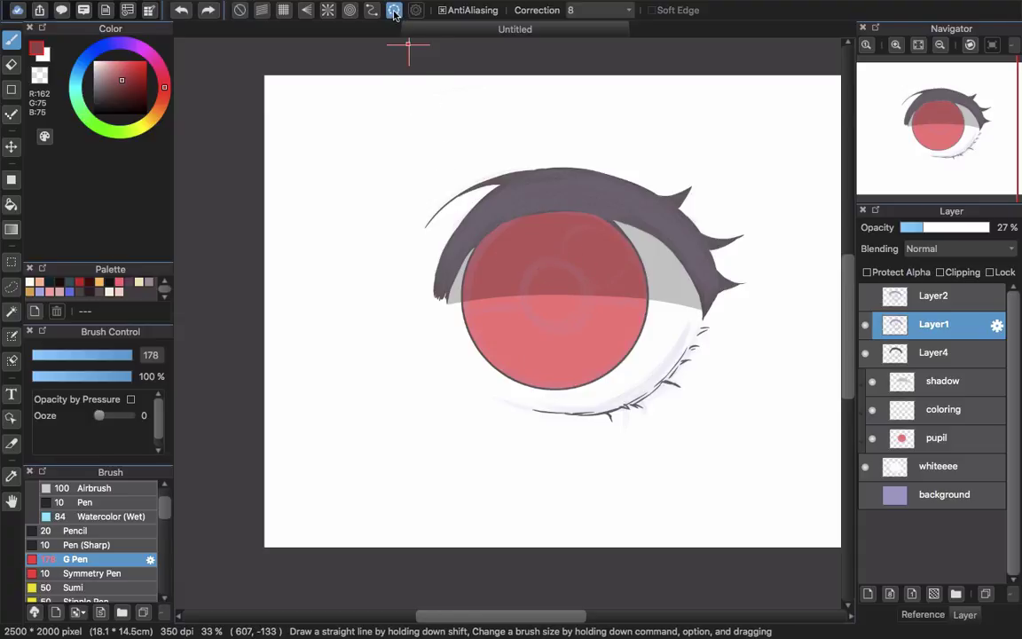
drag(524, 274, 583, 328)
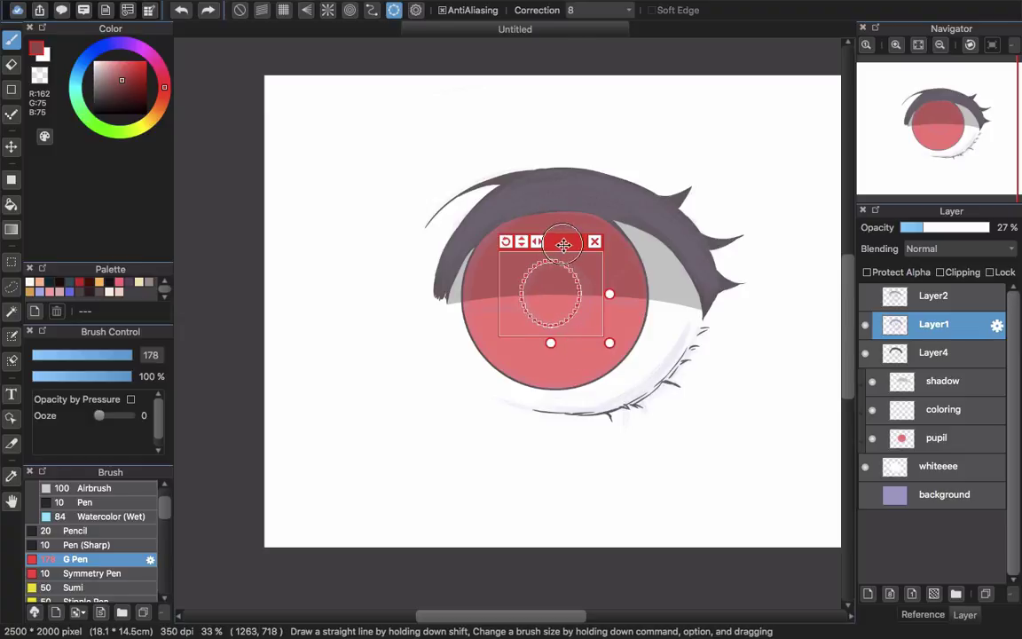
drag(563, 245, 561, 334)
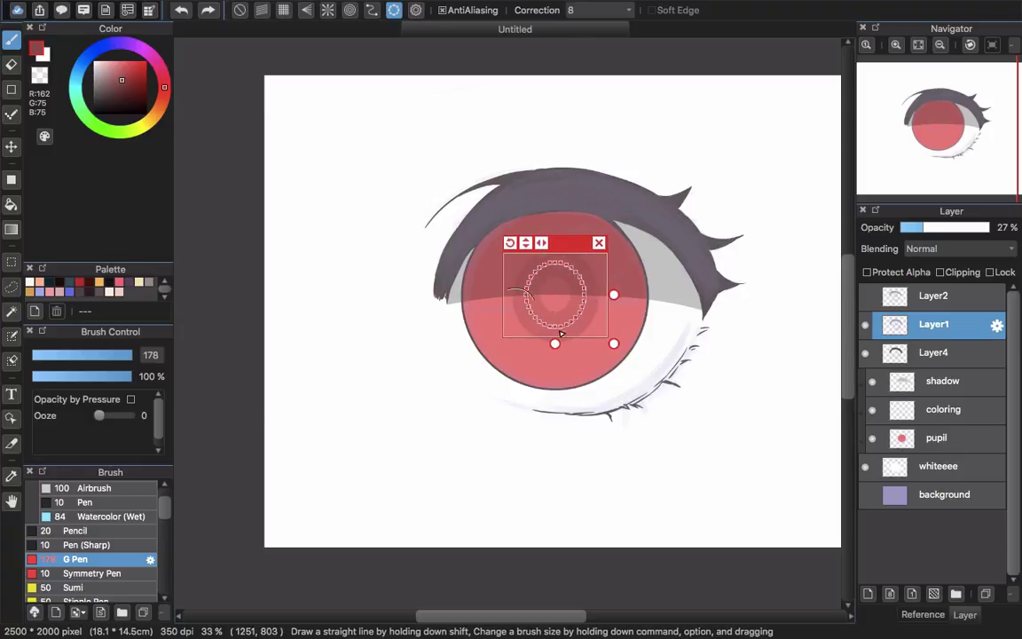
click(599, 243)
mouse_move(568, 283)
mouse_down()
mouse_move(555, 284)
mouse_move(564, 310)
mouse_up()
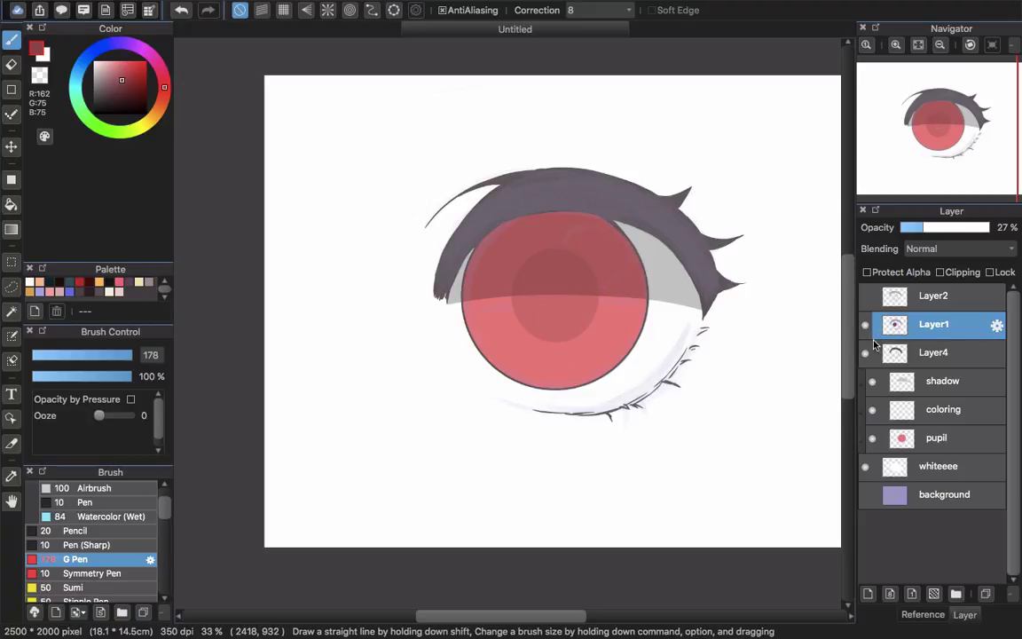
key(ctrl+z)
key(ctrl+z)
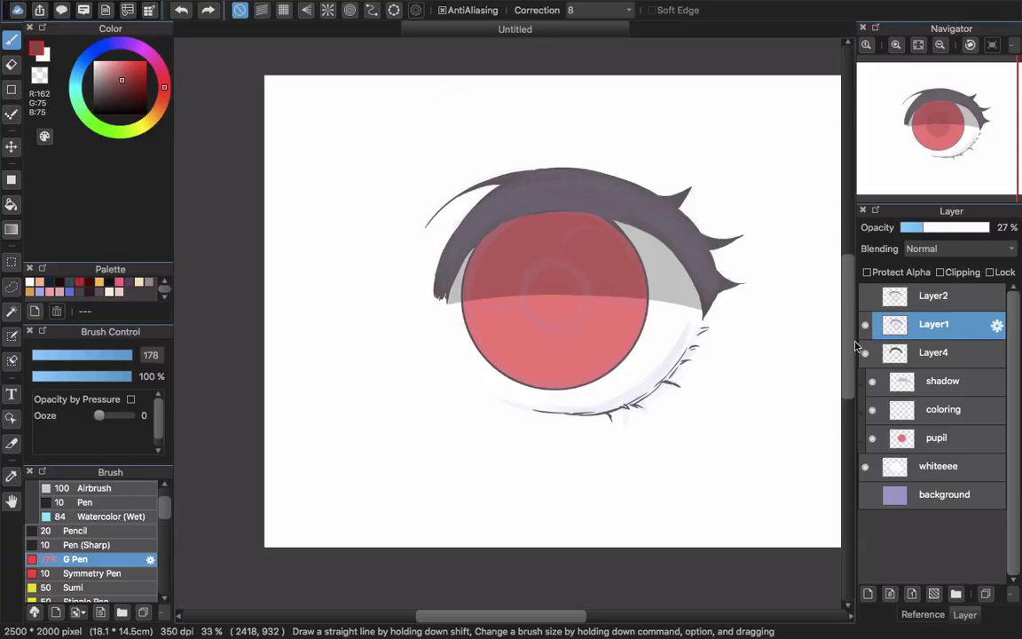
Trace the ellipse ruler in dark red on the coloring layer at brush size 26 and turn the ruler off.
click(394, 11)
click(936, 411)
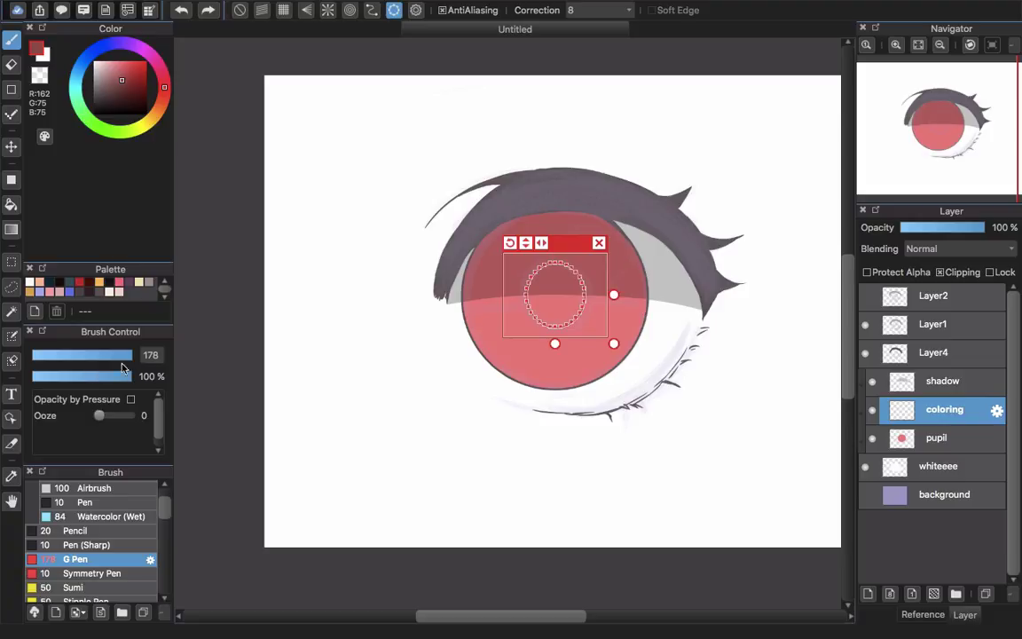
drag(97, 357, 90, 359)
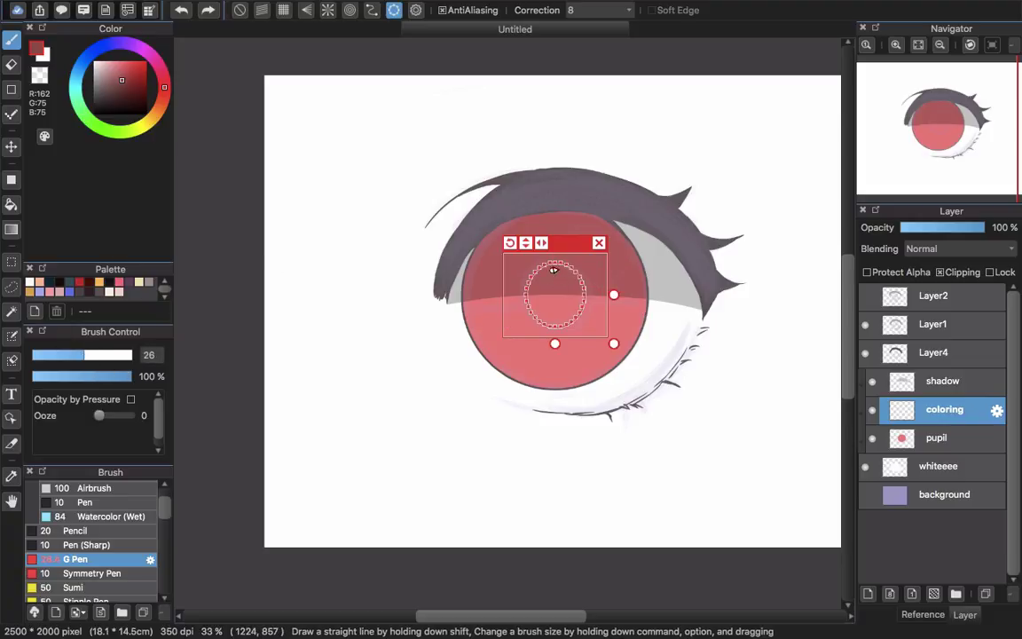
click(600, 243)
Hide the Layer1 sketch and bucket-fill the inner ellipse on the coloring layer with dark red.
key(g)
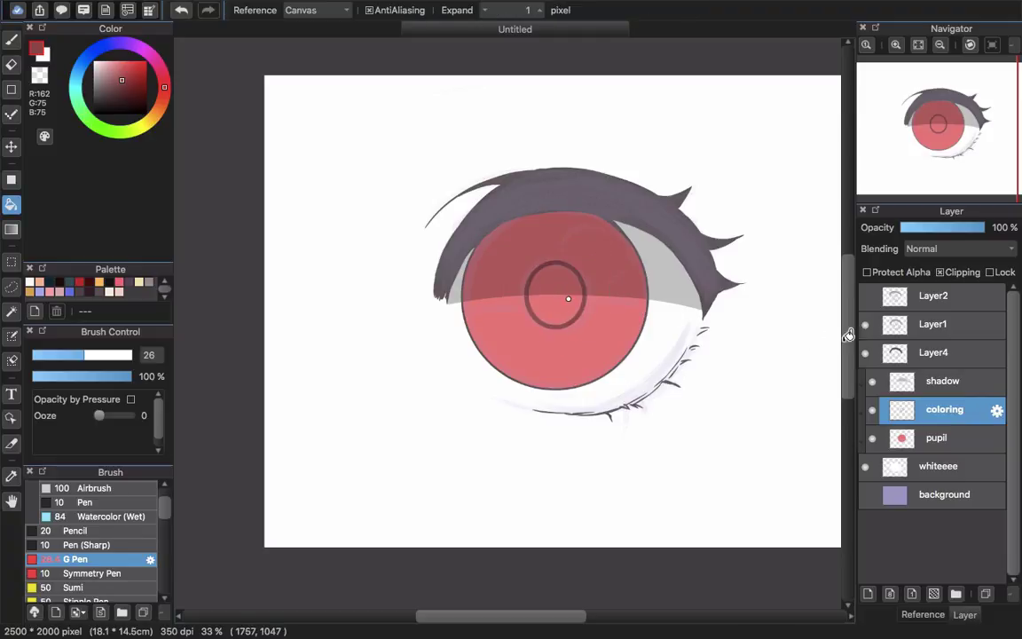
click(865, 324)
click(563, 286)
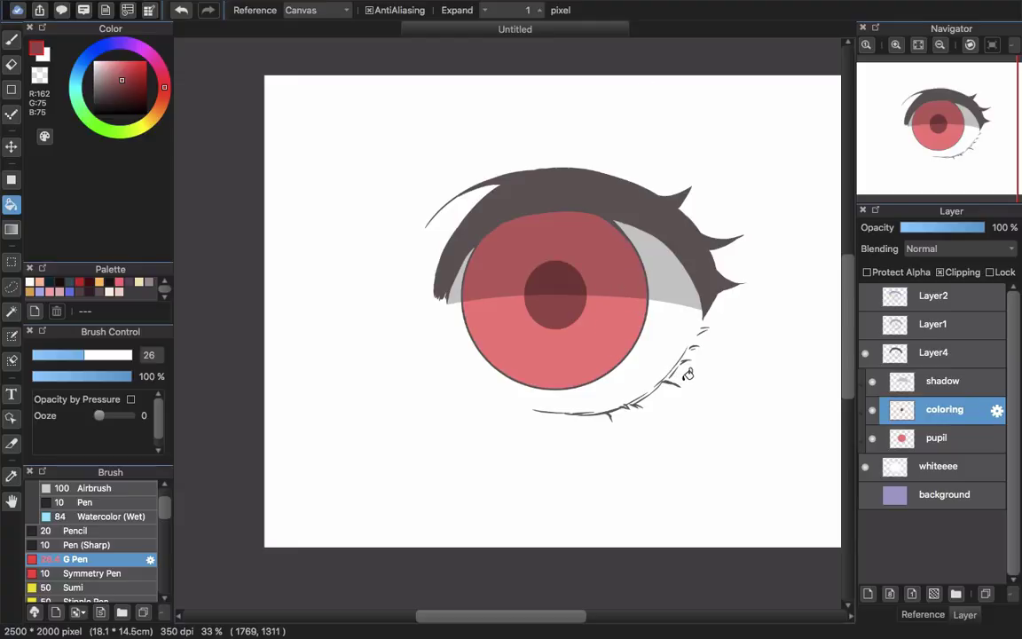
Add a new layer directly above the shadow layer.
scroll(614, 333, down, 3)
scroll(579, 293, up, 2)
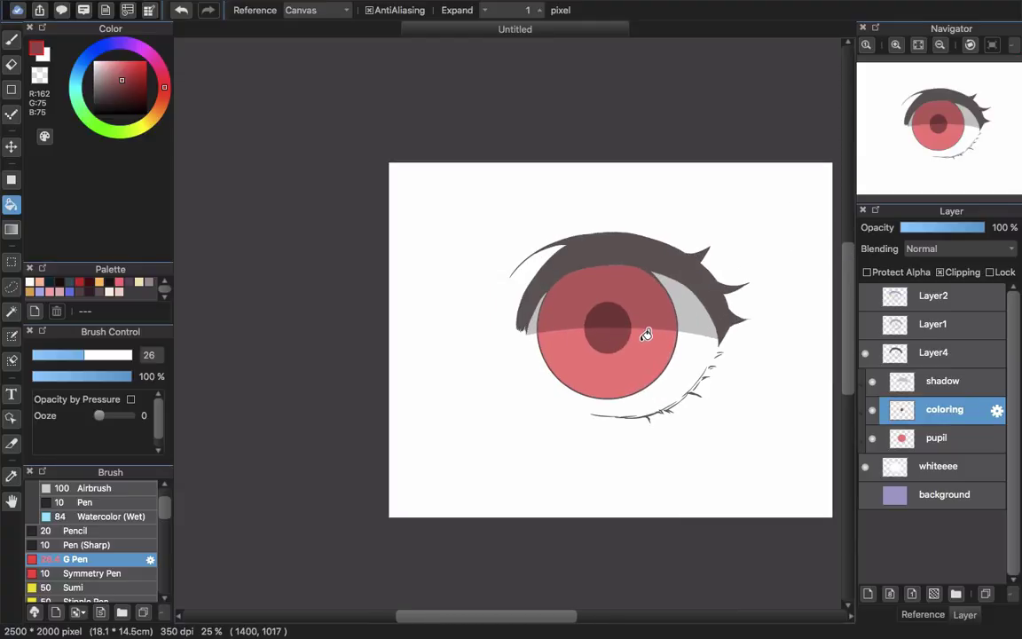
scroll(589, 303, up, 1)
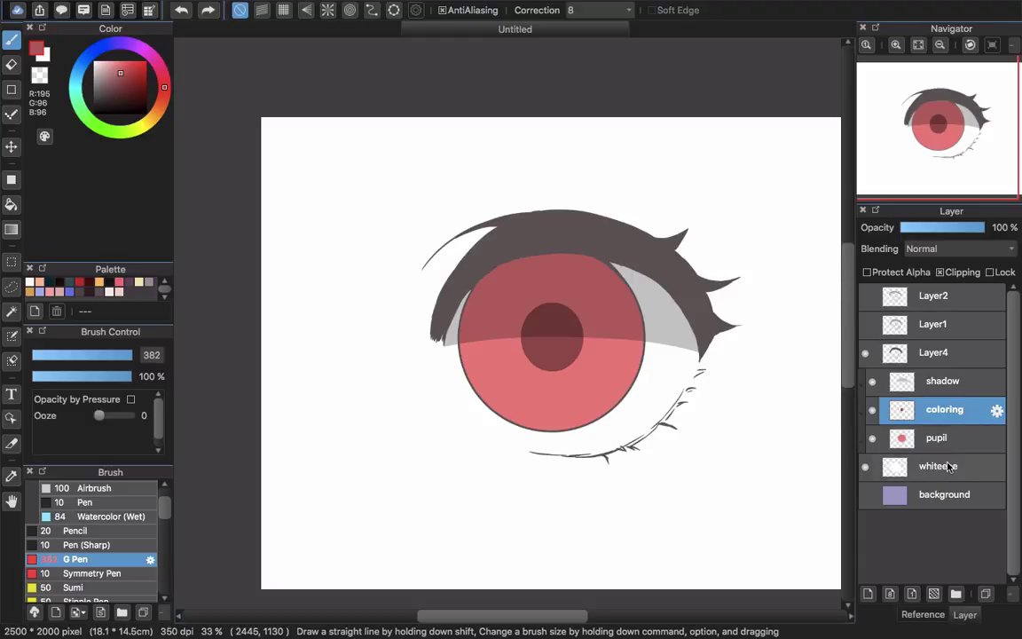
click(936, 354)
click(940, 384)
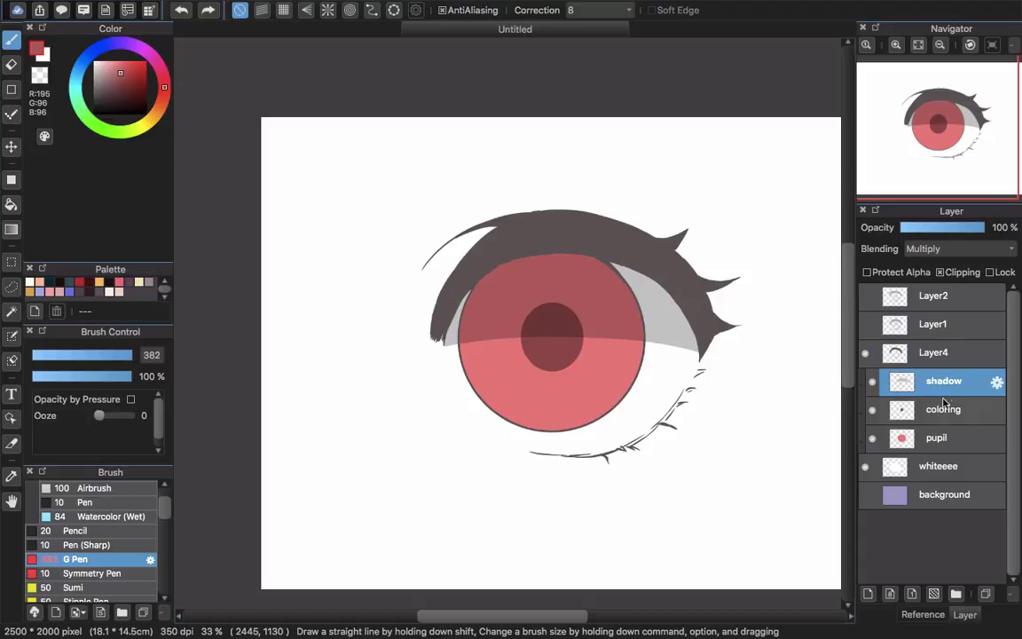
click(867, 595)
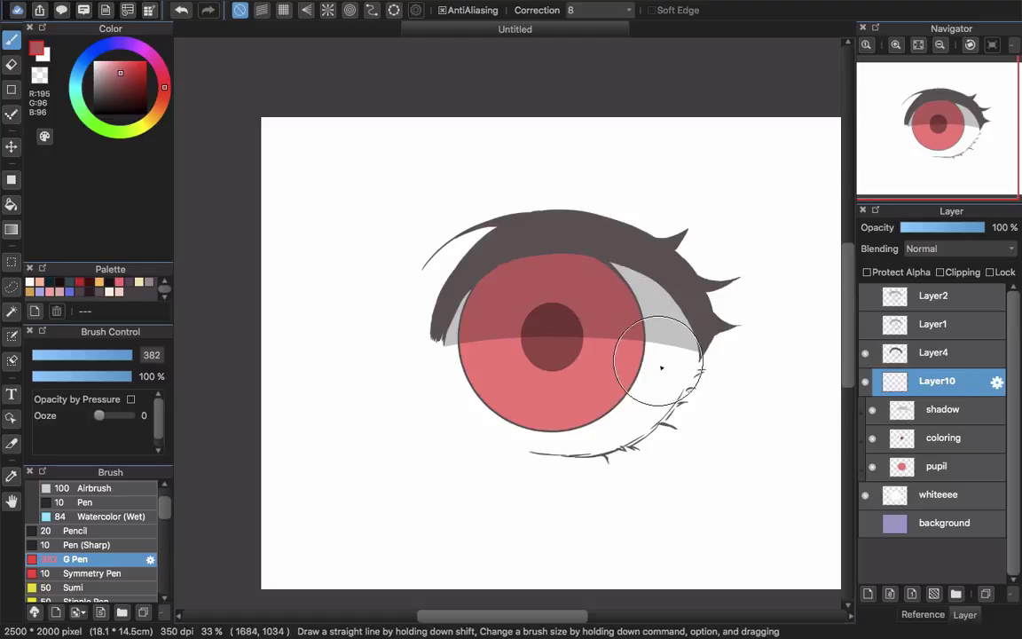
Paint a pale pink (RGB 255, 221, 221) G Pen line along the lower lash line at brush size 61 on the new layer.
drag(102, 77, 96, 61)
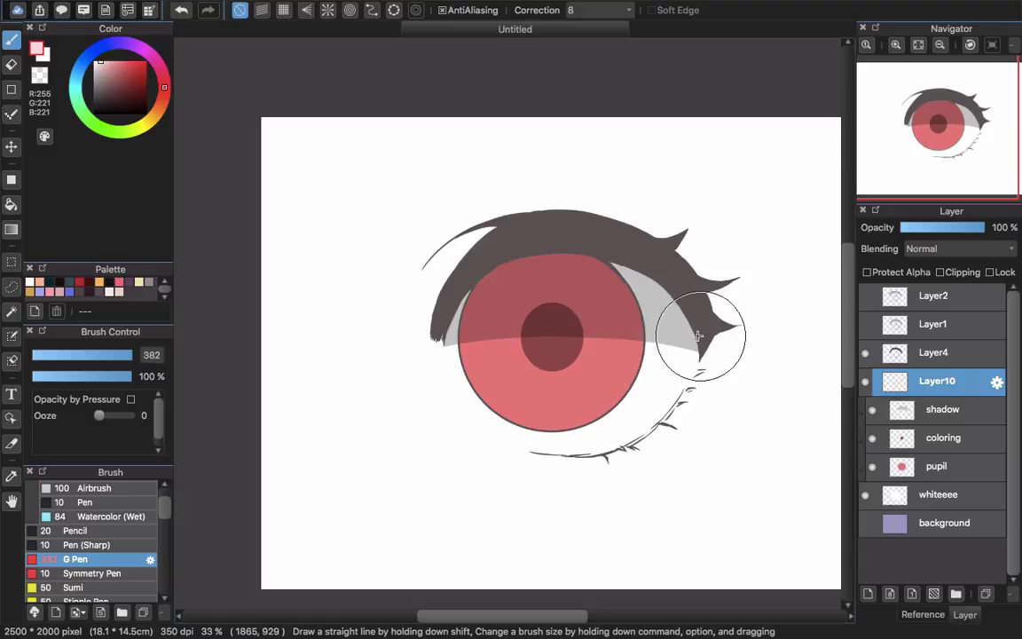
drag(658, 371, 690, 358)
key(bracketleft)
key(bracketleft)
key(bracketleft)
key(bracketleft)
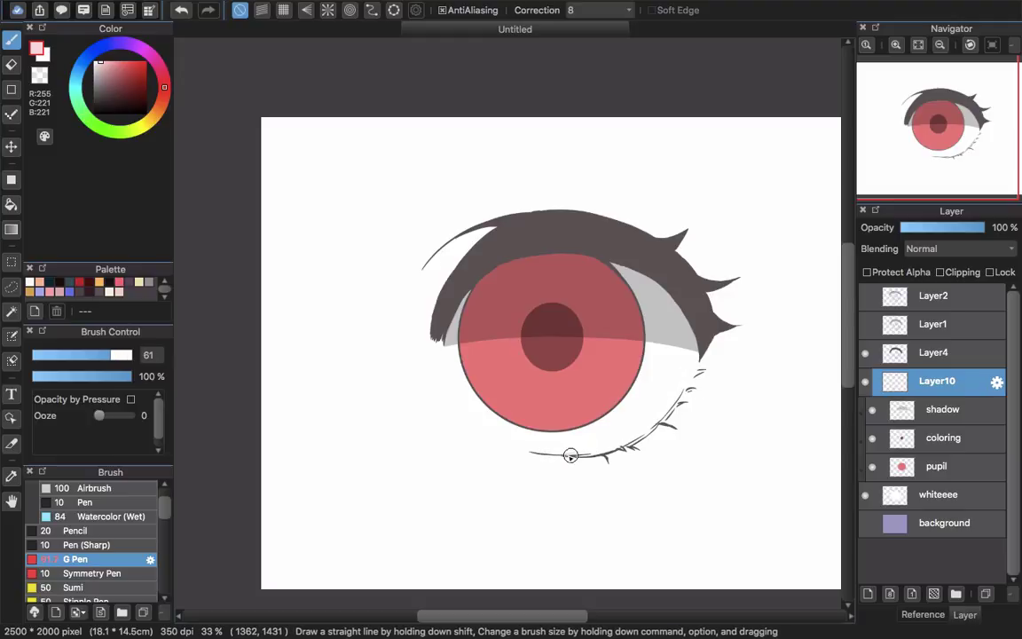
mouse_move(568, 456)
mouse_down()
mouse_move(616, 450)
mouse_move(658, 424)
mouse_move(649, 431)
mouse_move(688, 376)
mouse_move(678, 406)
mouse_up()
key(super+z)
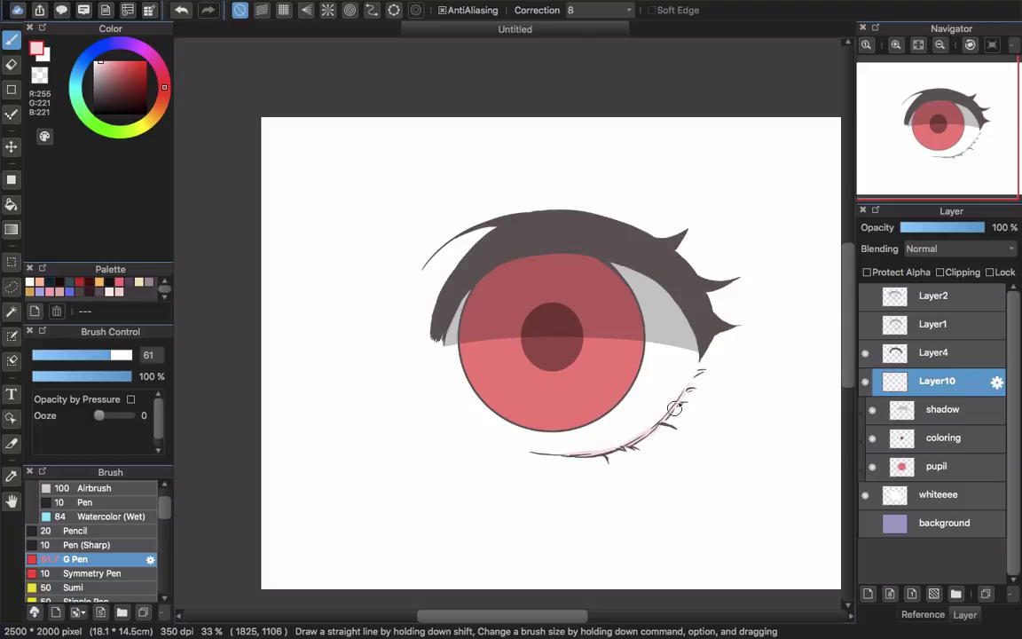
Show the background layer and make it the active layer.
scroll(591, 478, down, 3)
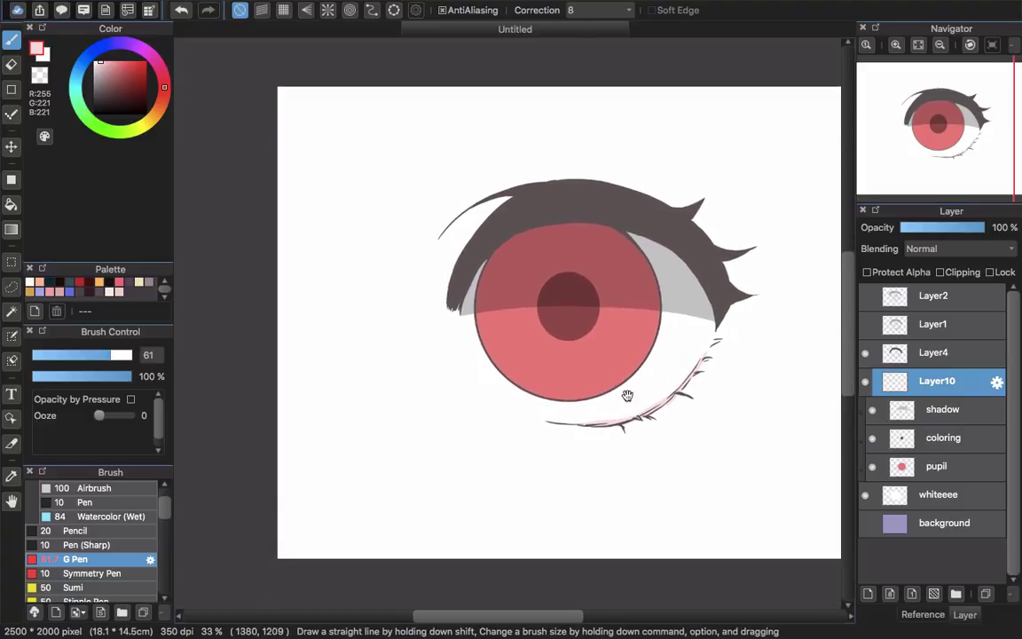
scroll(635, 390, down, 2)
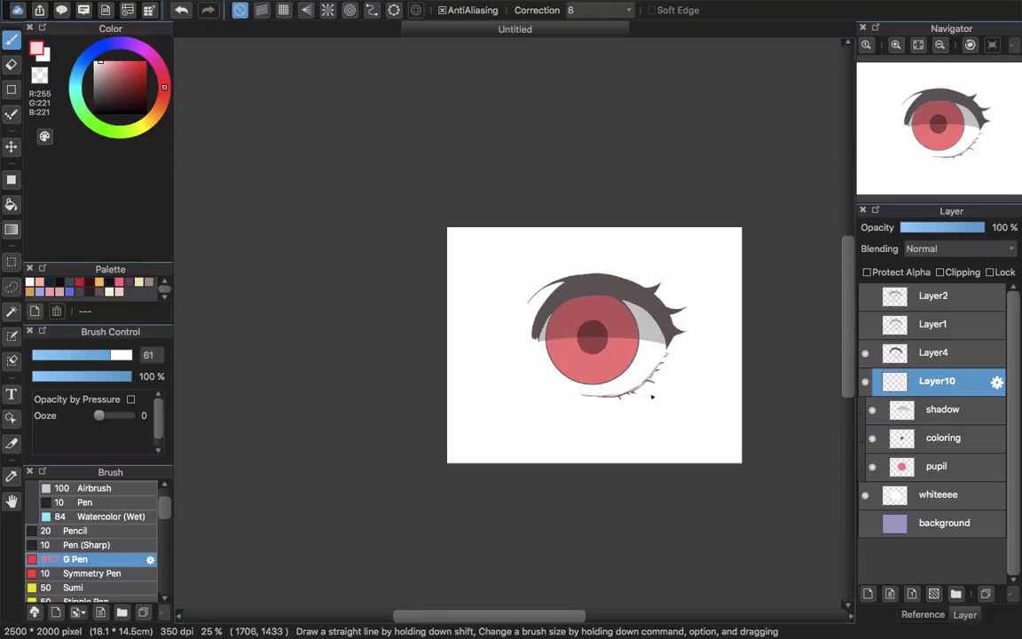
click(867, 524)
click(905, 529)
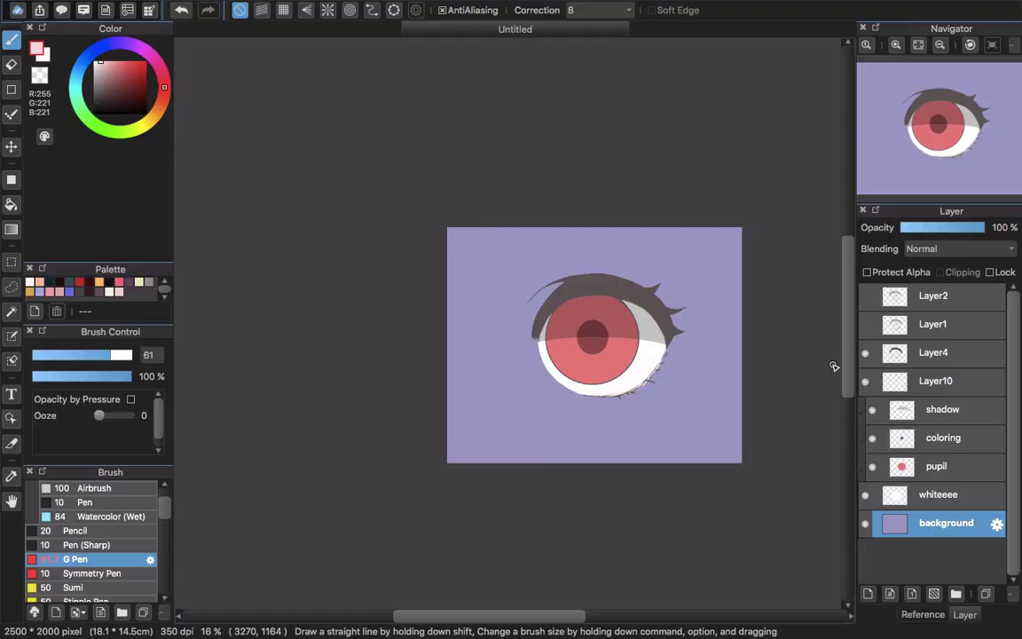
Recolour the background layer to pale pink with hue 115, saturation 56% and brightness 178%.
mouse_move(368, 2)
click(256, 8)
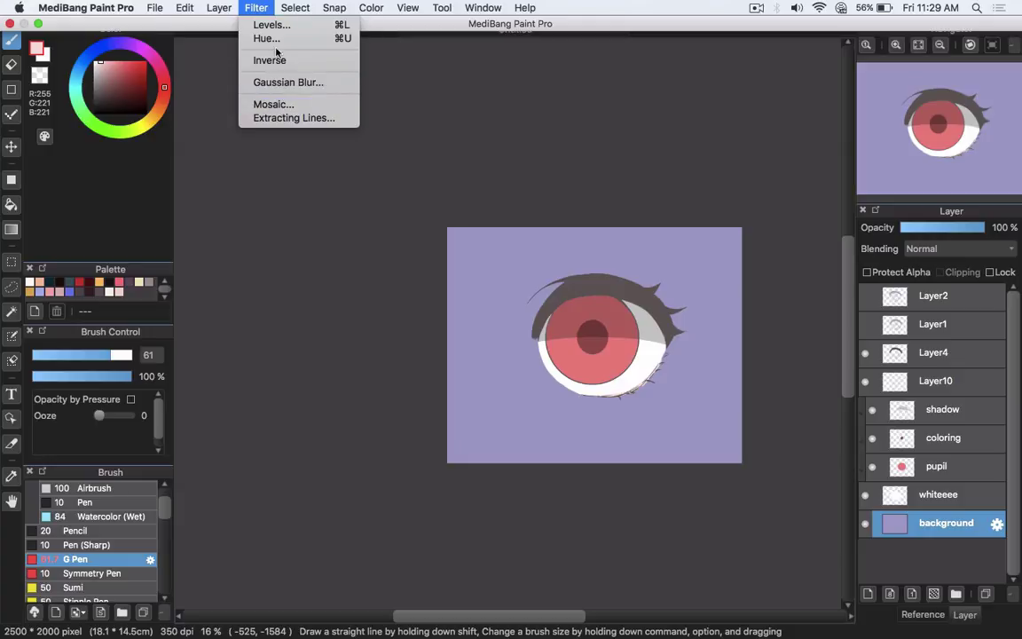
click(276, 40)
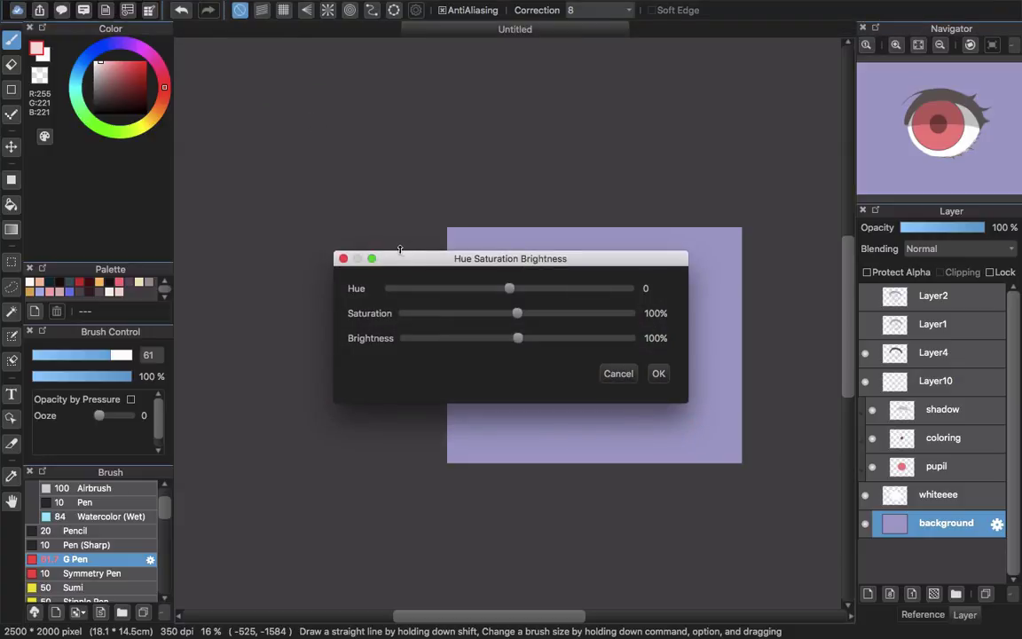
mouse_move(428, 255)
mouse_down()
mouse_move(366, 256)
mouse_move(329, 105)
mouse_move(352, 91)
mouse_up()
drag(437, 125, 495, 185)
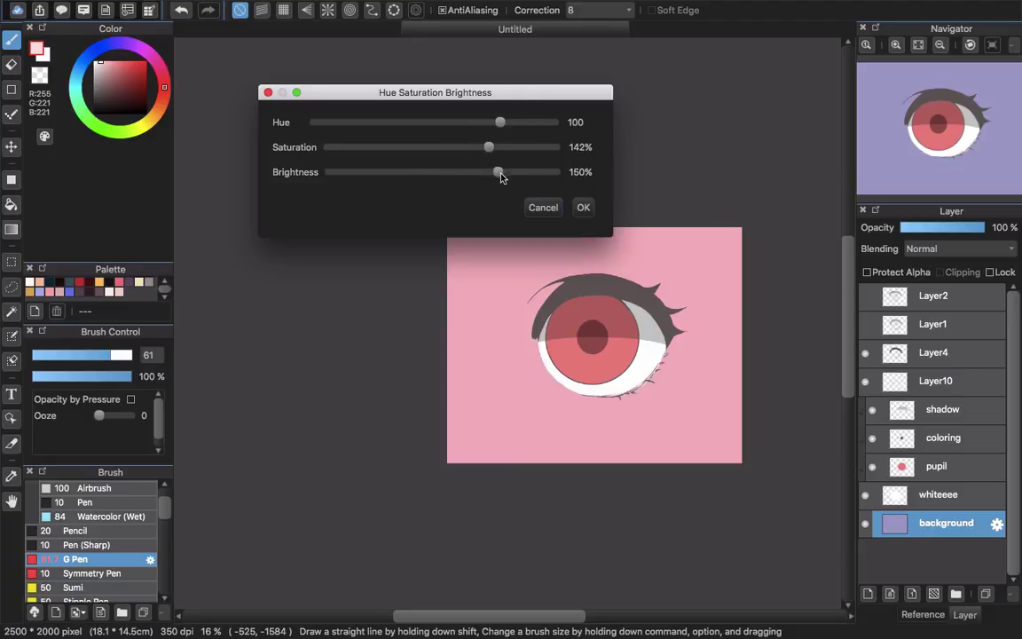
drag(466, 148, 401, 144)
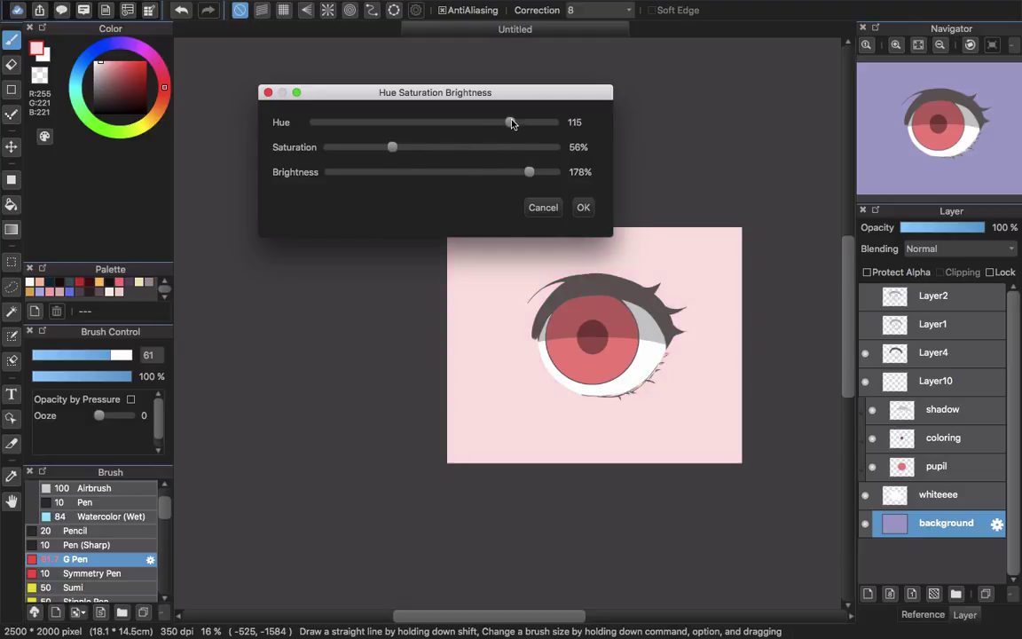
click(582, 210)
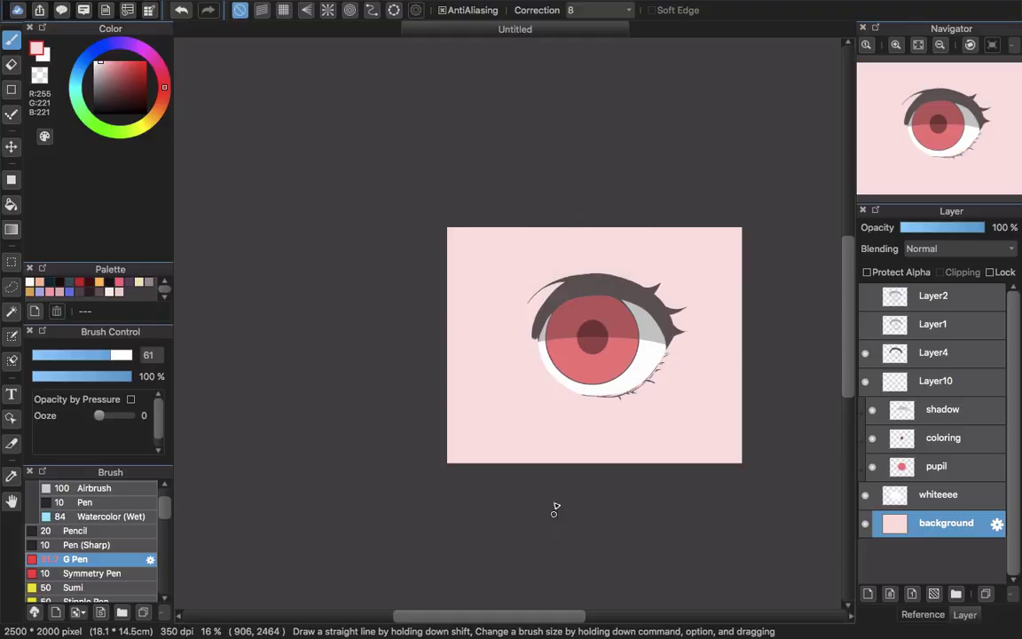
Sample the background pink and shift the brush colour to peach, RGB 255, 196, 174.
scroll(678, 311, up, 2)
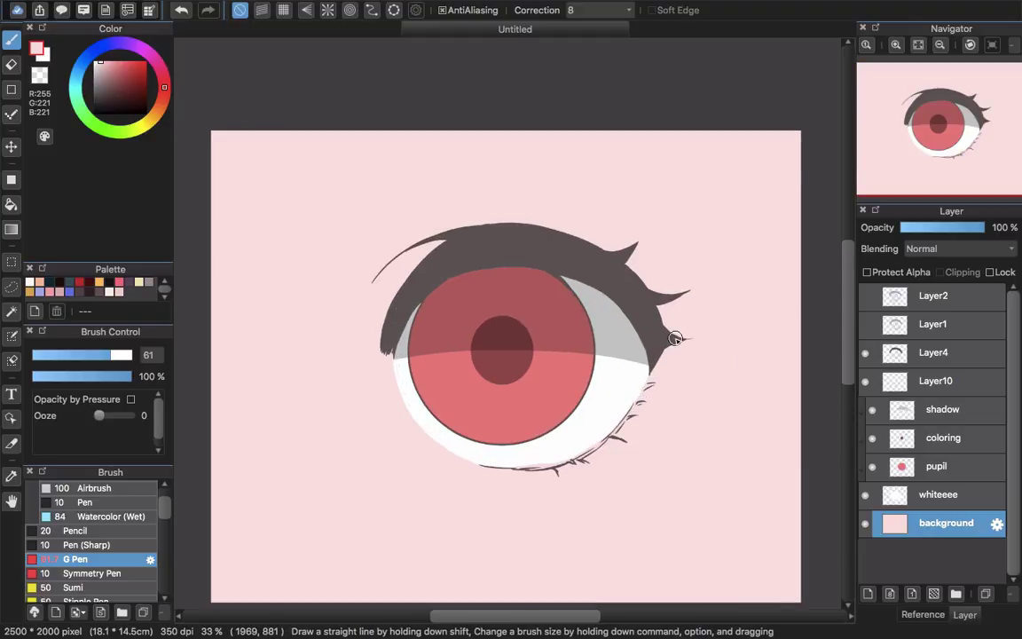
scroll(636, 361, down, 2)
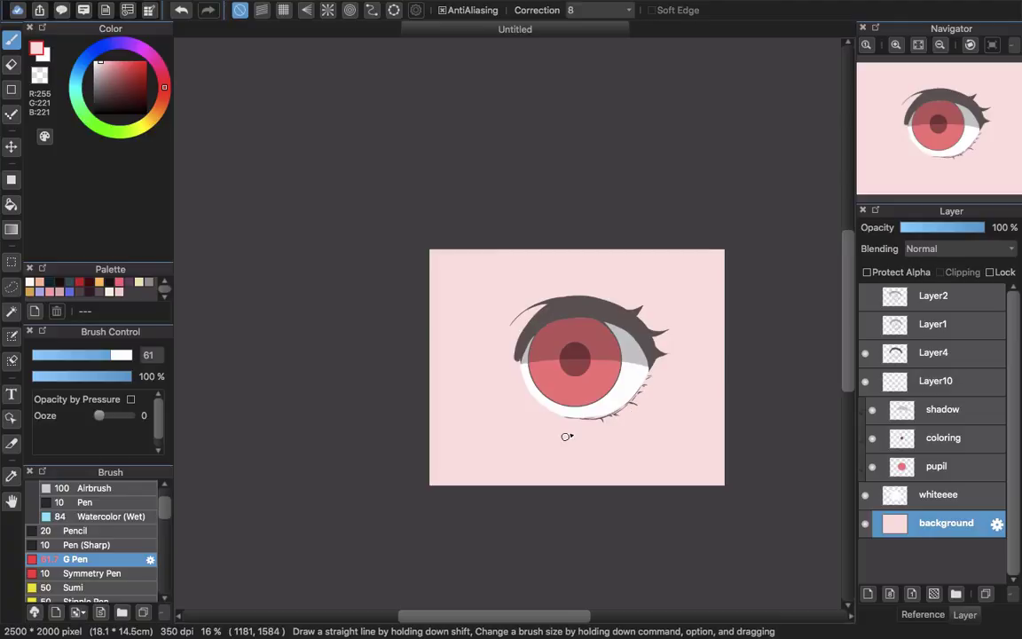
scroll(567, 437, up, 1)
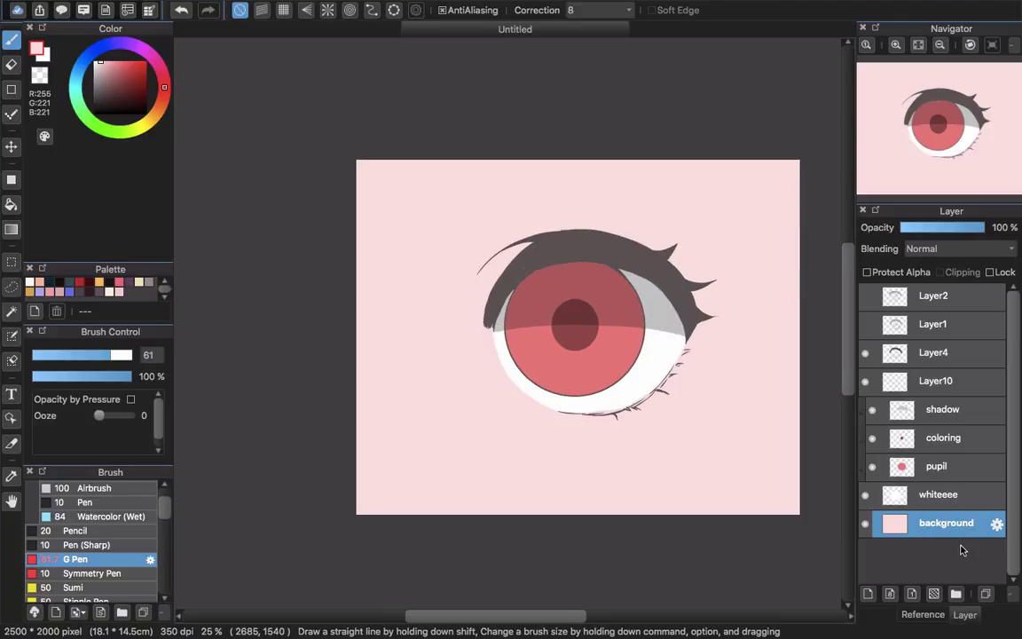
scroll(665, 393, up, 2)
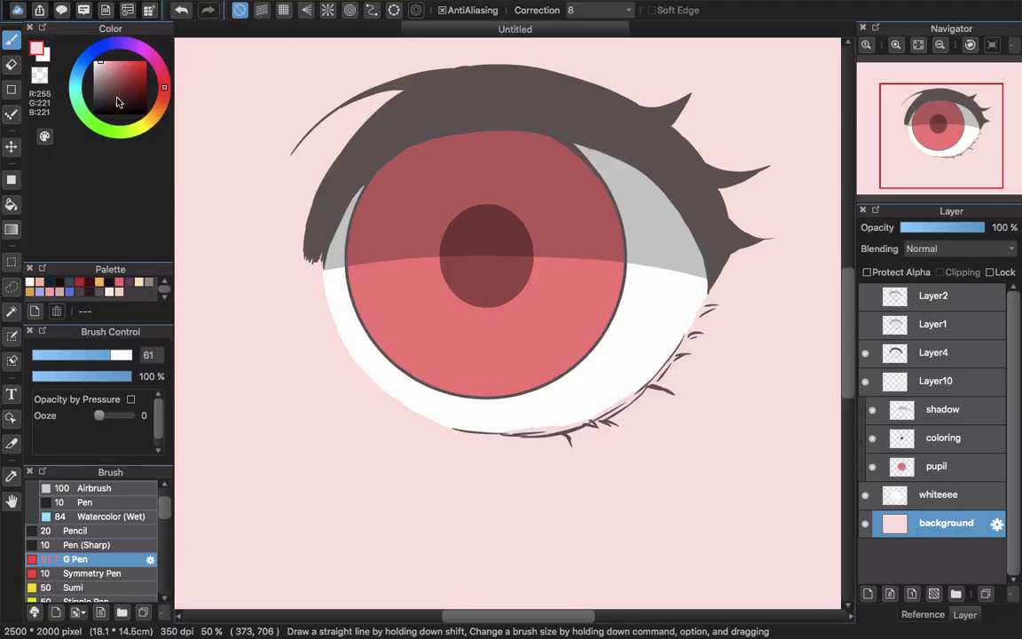
right_click(295, 423)
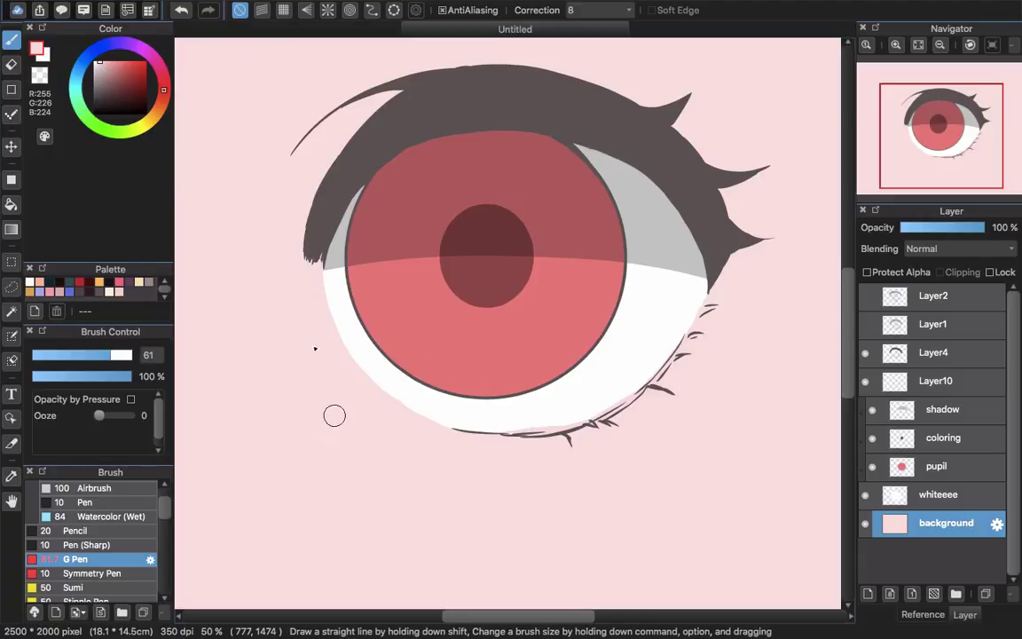
drag(102, 66, 104, 69)
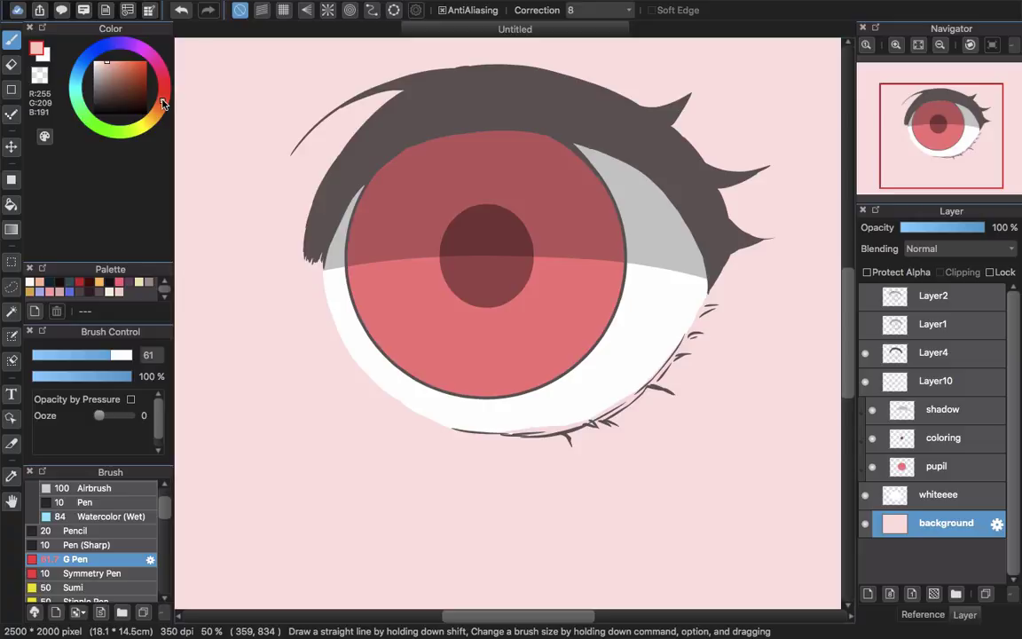
click(114, 65)
click(110, 62)
mouse_move(501, 499)
mouse_down()
mouse_move(591, 449)
mouse_move(662, 382)
mouse_up()
drag(710, 316, 592, 428)
key(super+z)
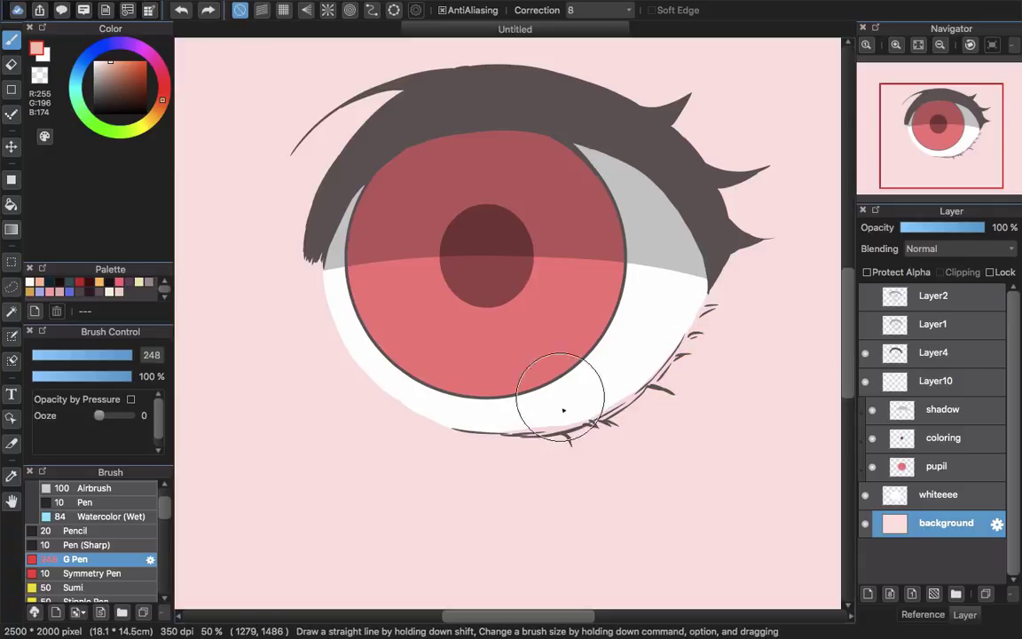
Paint a peach stroke on the background layer above the thin inner end of the upper lash at brush size 248.
scroll(408, 267, up, 5)
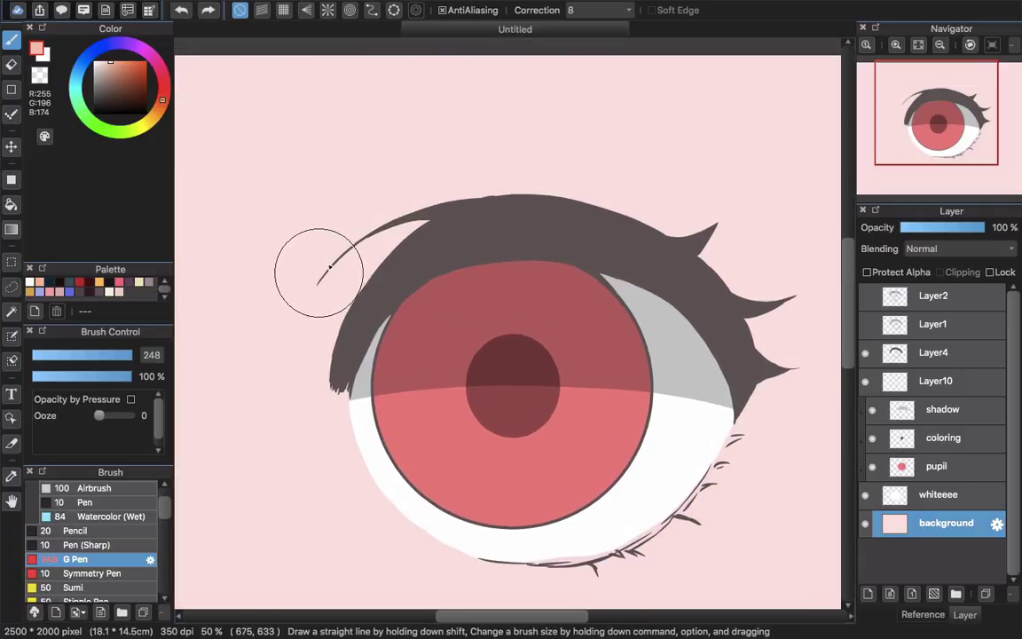
mouse_move(319, 282)
mouse_down()
mouse_move(373, 222)
mouse_move(484, 194)
mouse_up()
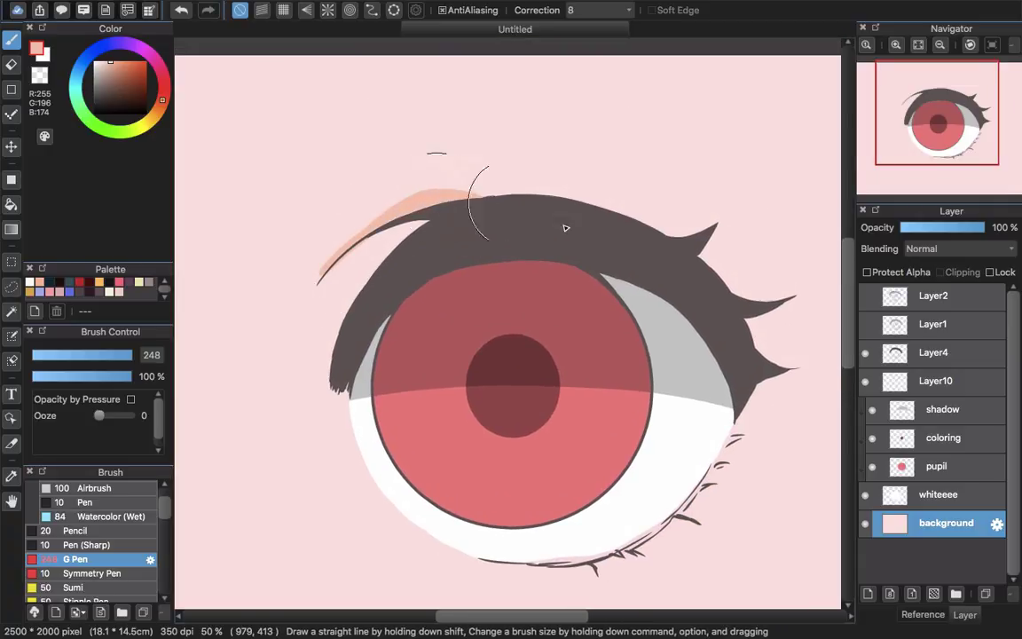
scroll(443, 284, left, 5)
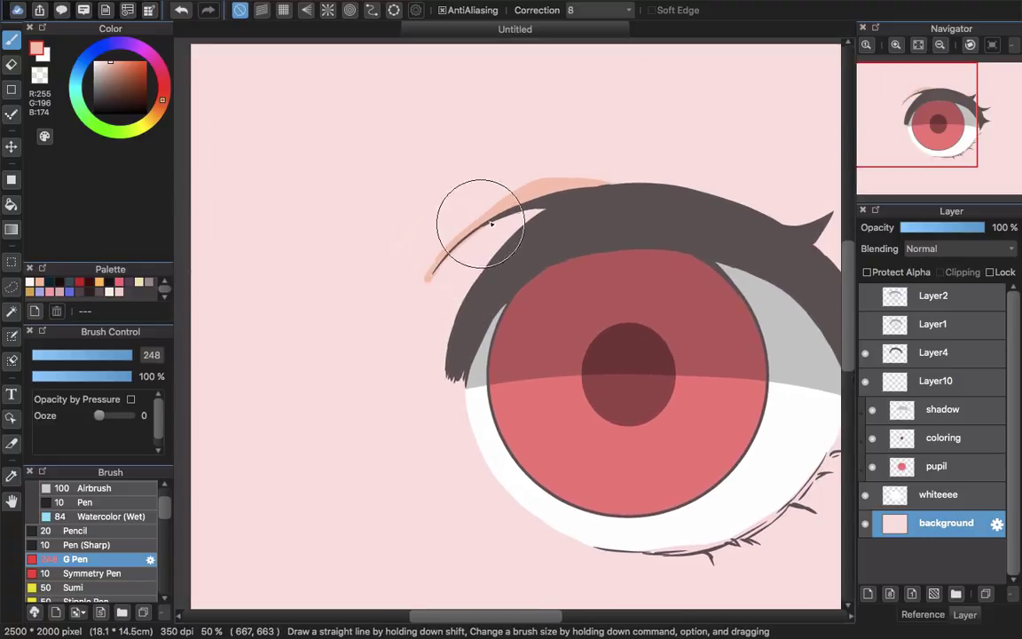
Undo the first stroke below the lower lashes and paint a peach band hugging the lower lid from the outer corner inward.
scroll(533, 204, right, 8)
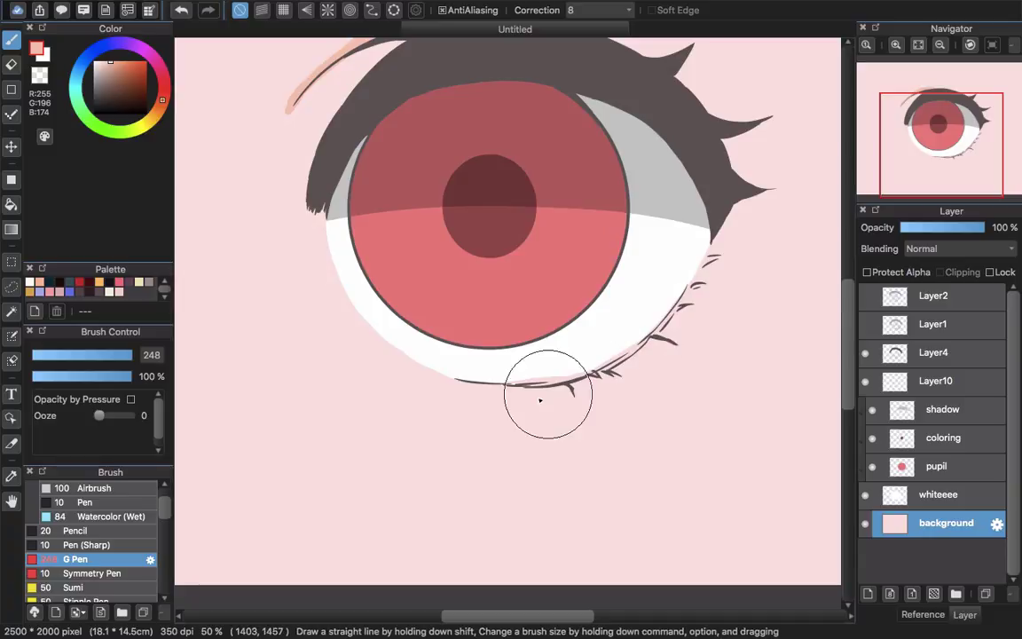
drag(531, 406, 628, 382)
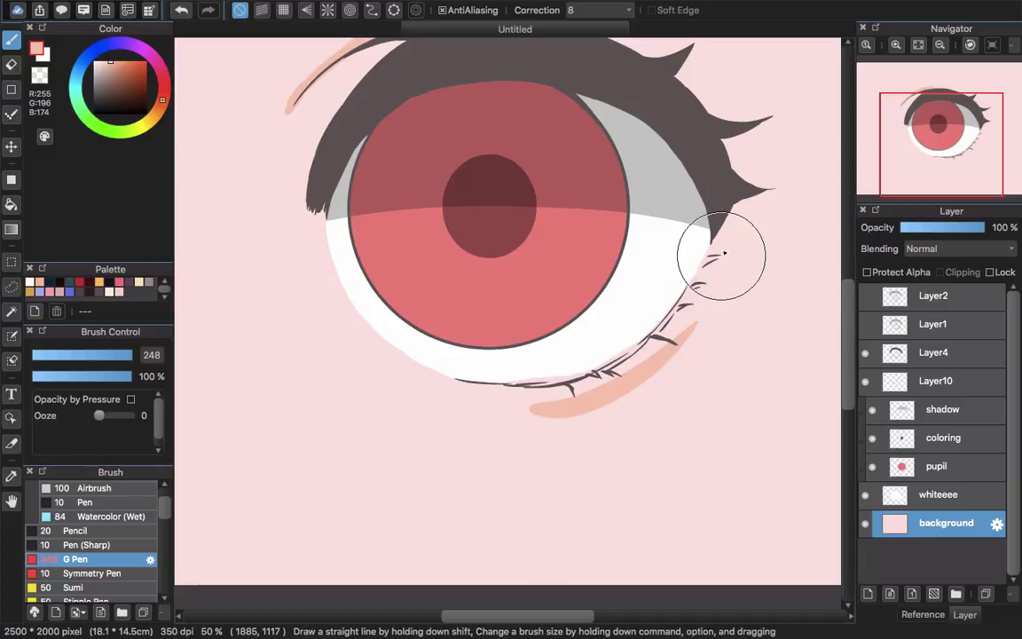
key(super+z)
mouse_move(714, 235)
mouse_down()
mouse_move(688, 315)
mouse_move(577, 404)
mouse_move(492, 395)
mouse_move(519, 389)
mouse_up()
Sample the background pink and trim the edges of the peach shading above the upper lash and below the lower lid.
mouse_move(495, 283)
mouse_down()
mouse_move(608, 394)
mouse_move(530, 301)
mouse_move(515, 470)
mouse_up()
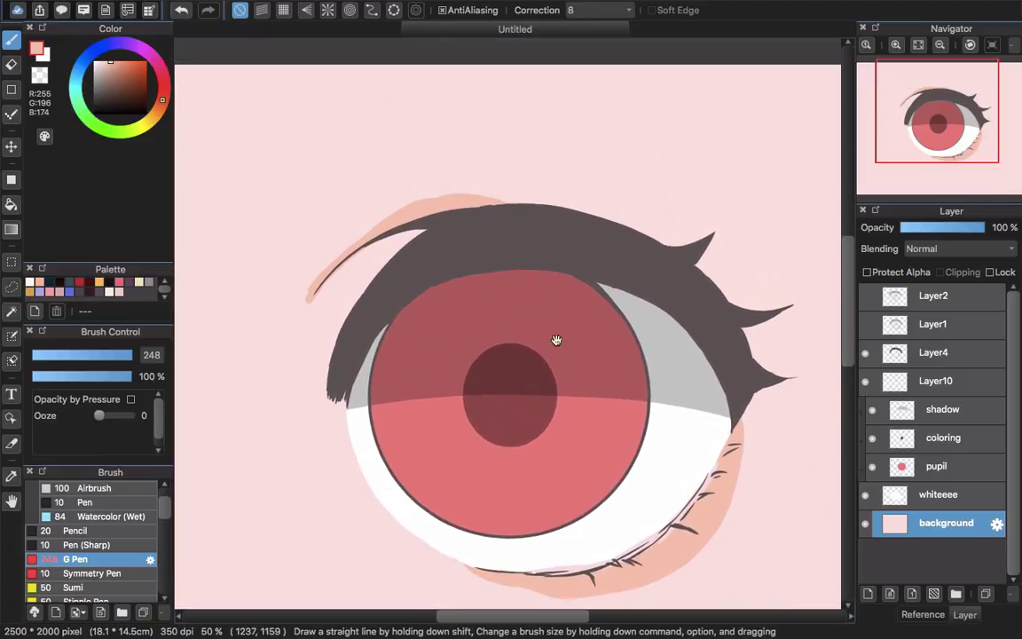
right_click(688, 162)
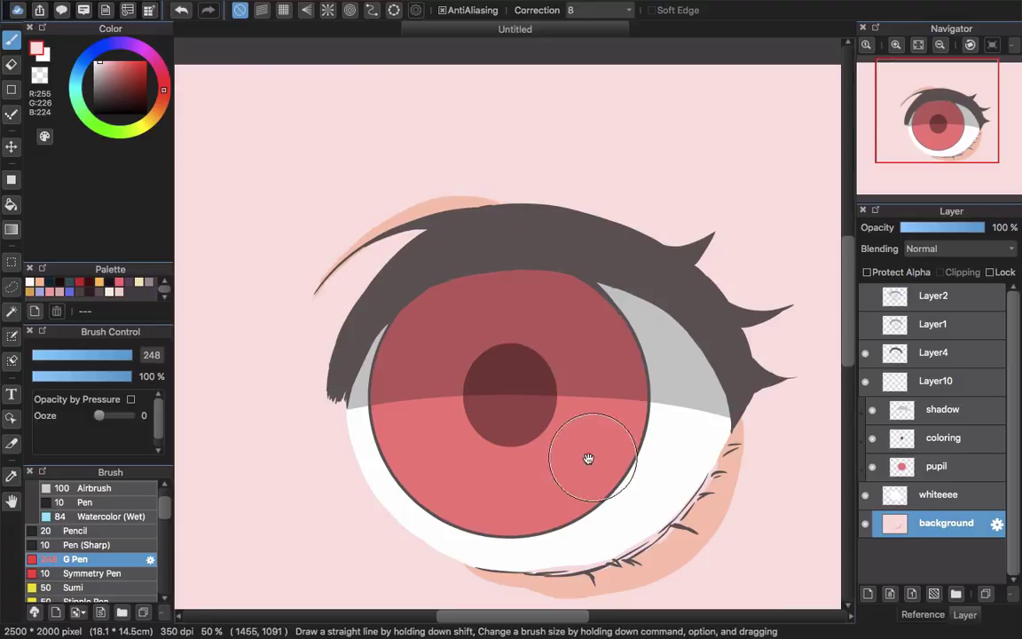
drag(589, 459, 534, 304)
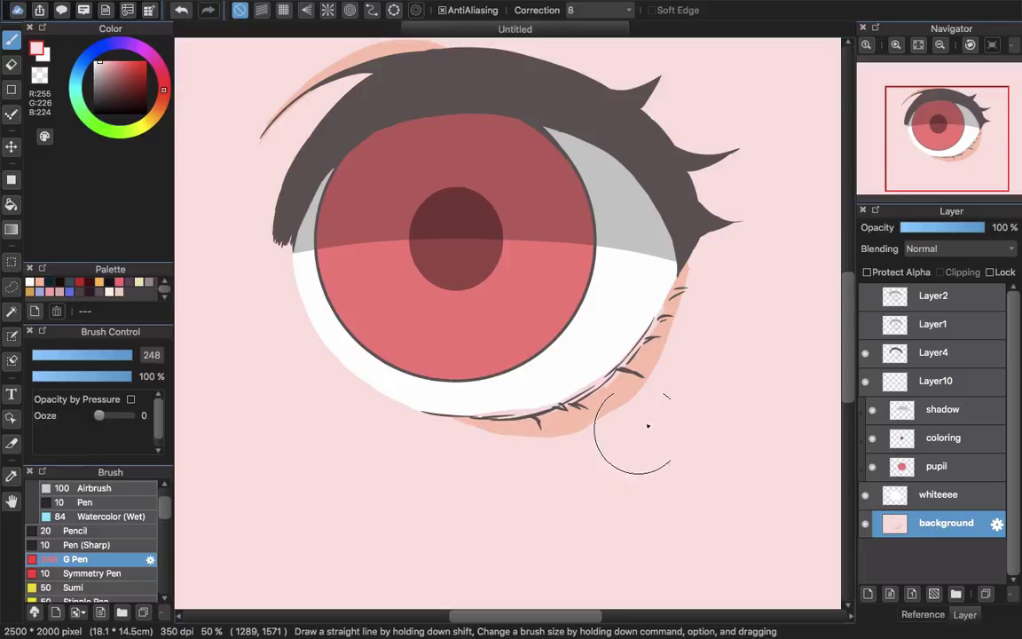
scroll(695, 228, down, 5)
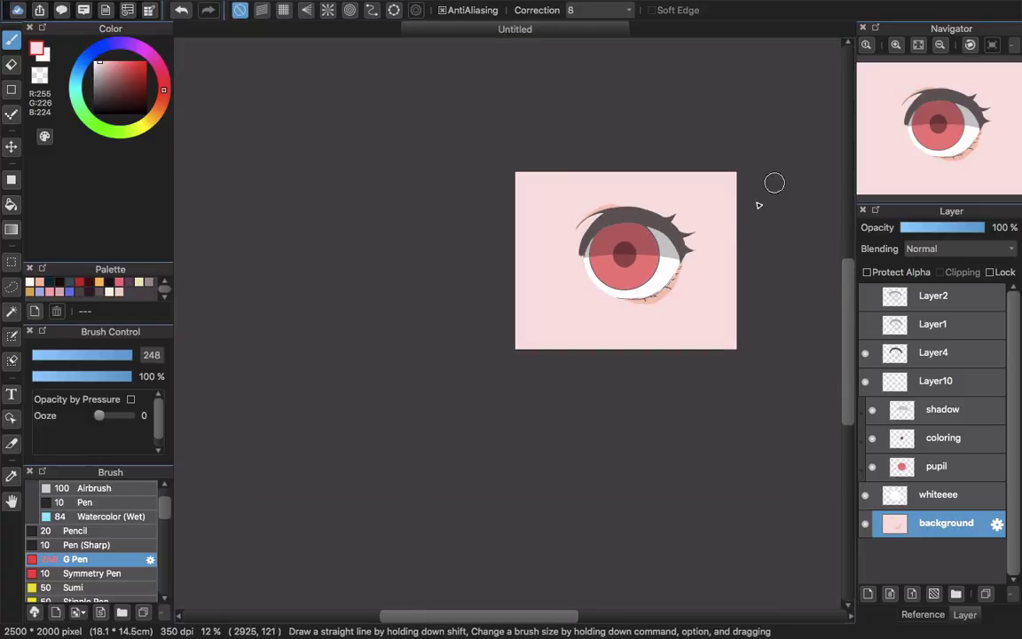
scroll(655, 290, up, 4)
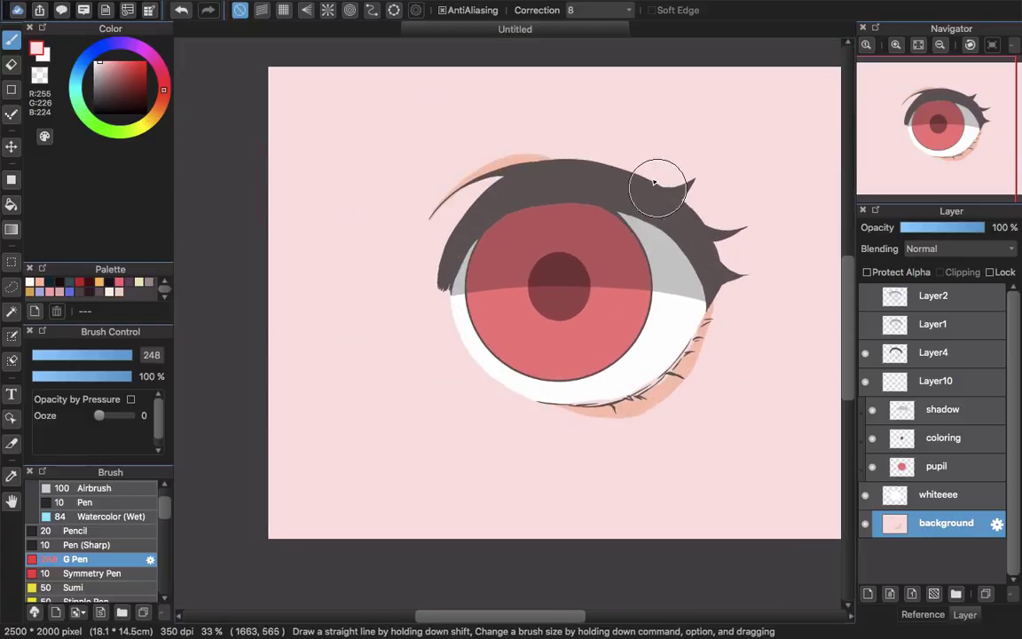
Add a new layer directly above Layer4.
click(947, 446)
click(901, 388)
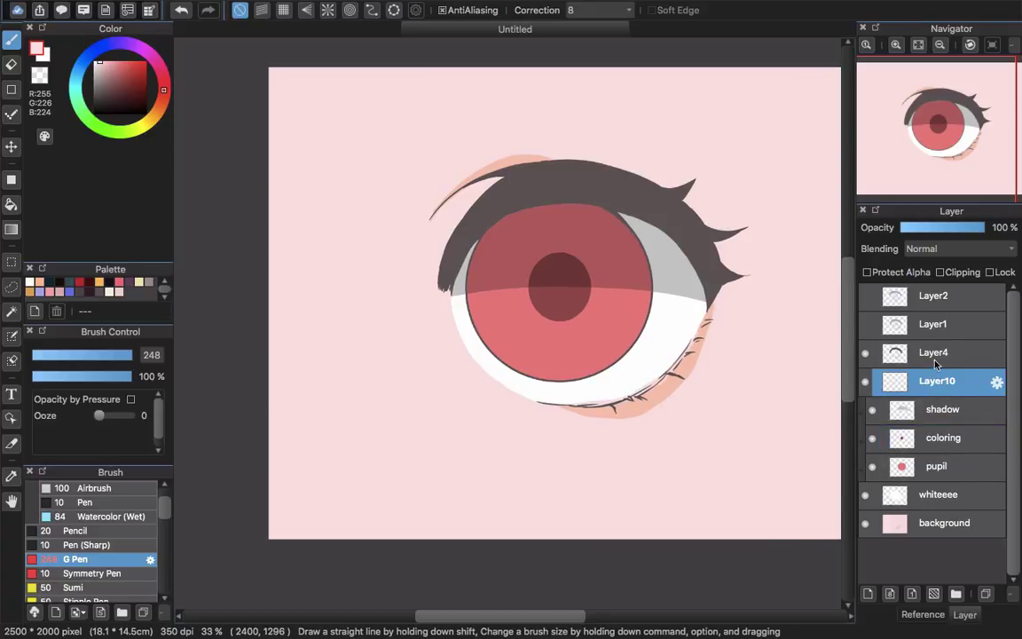
drag(936, 363, 941, 390)
scroll(611, 290, up, 5)
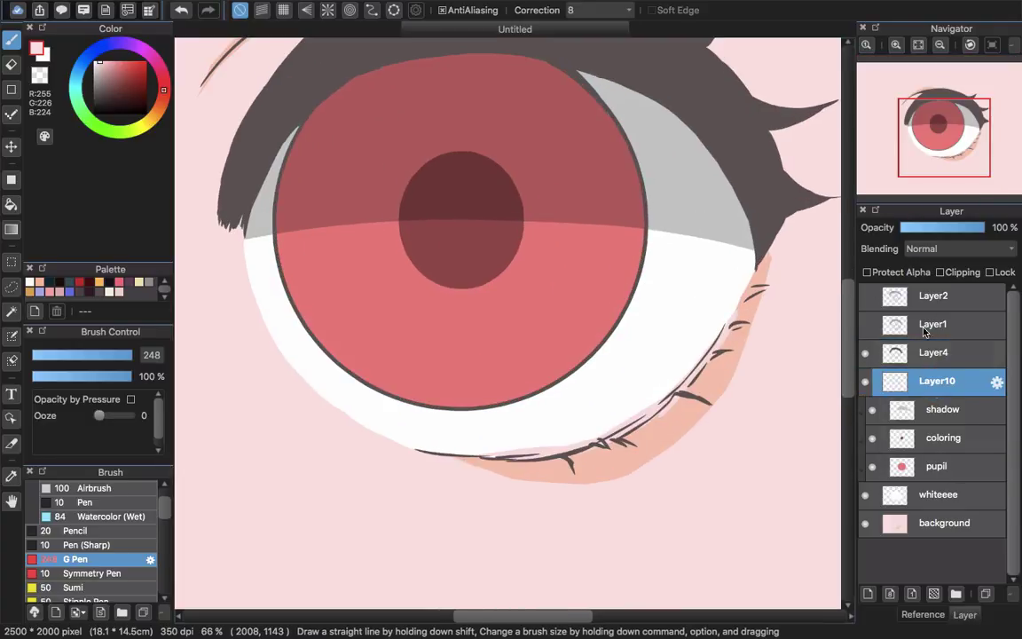
click(937, 354)
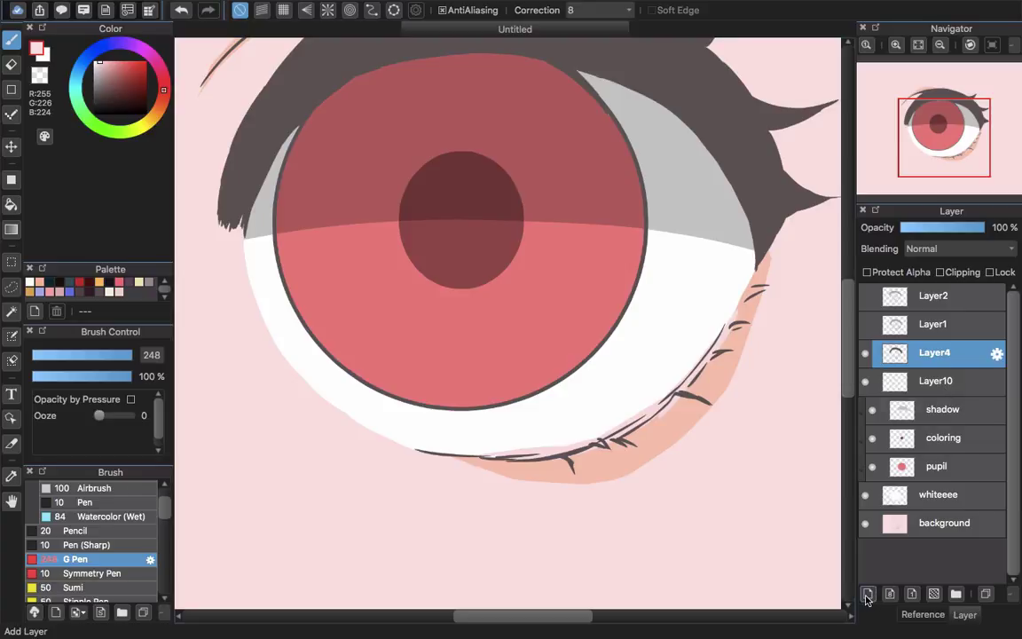
click(867, 594)
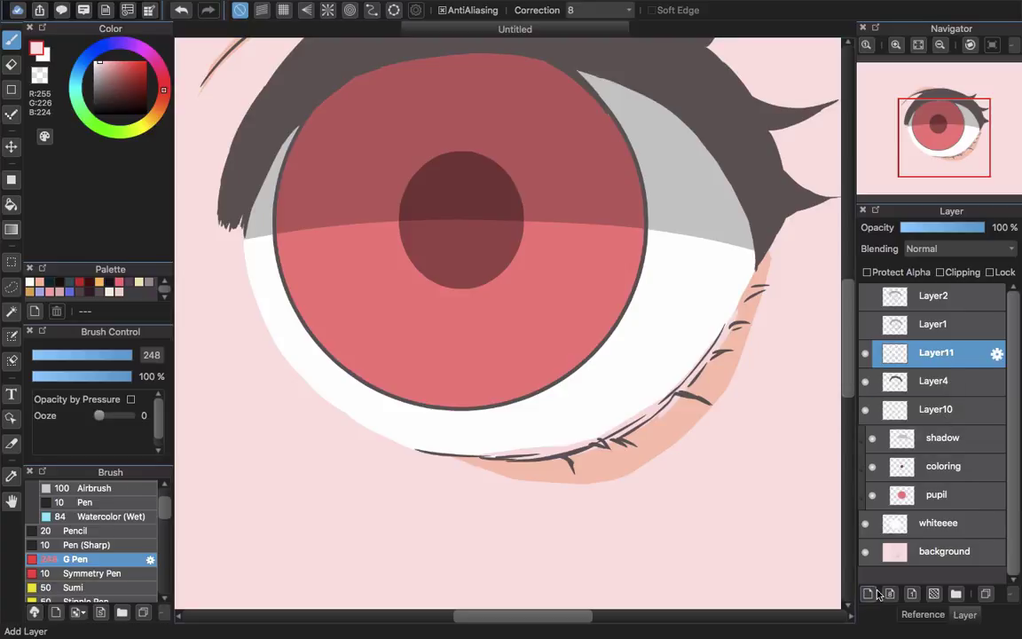
click(952, 421)
scroll(634, 381, up, 2)
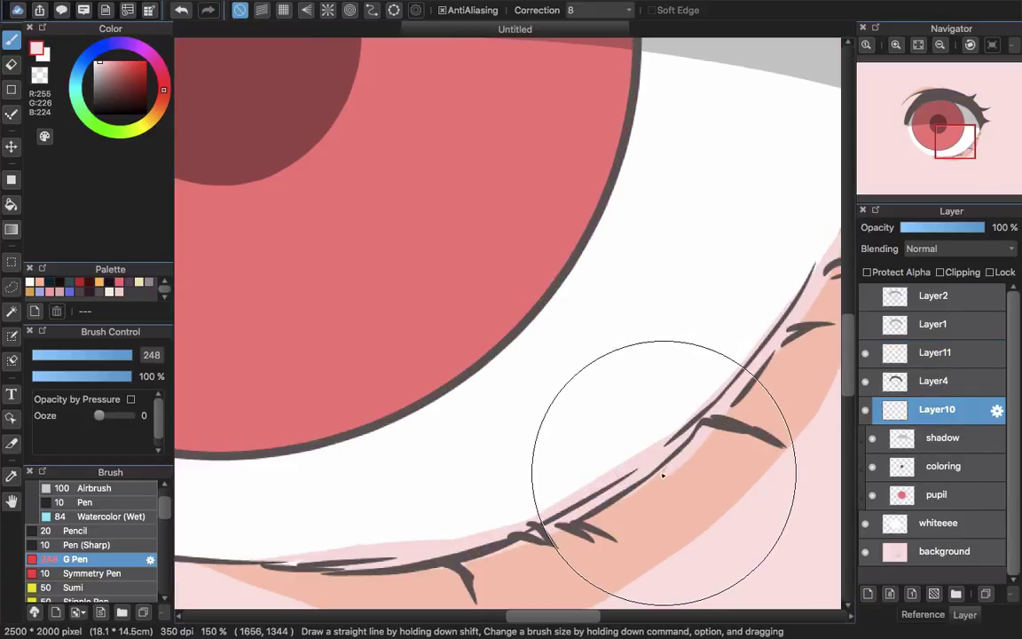
key(e)
drag(724, 482, 640, 524)
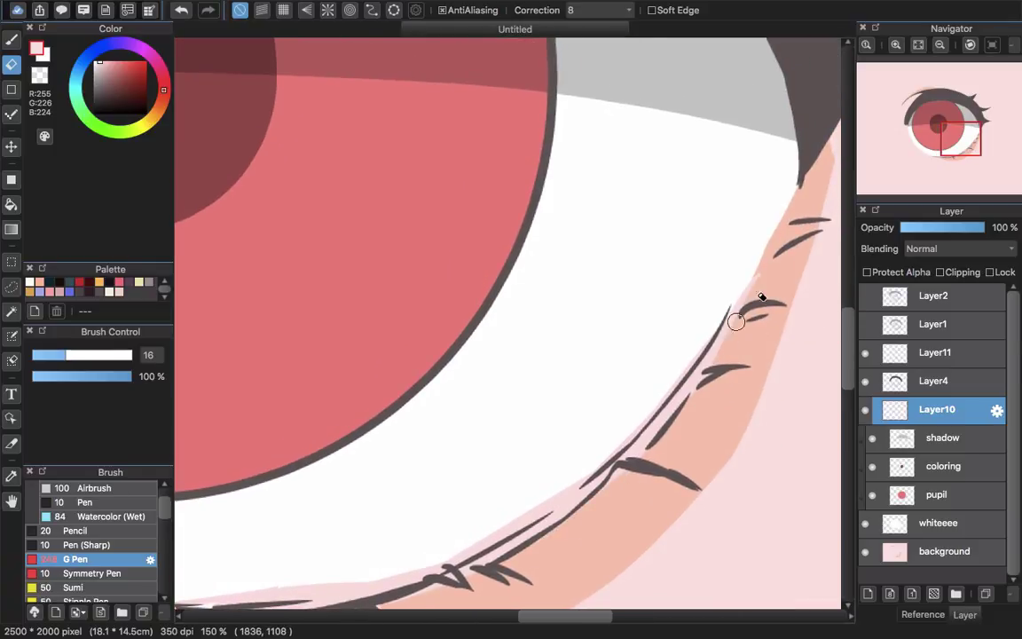
scroll(670, 435, down, 3)
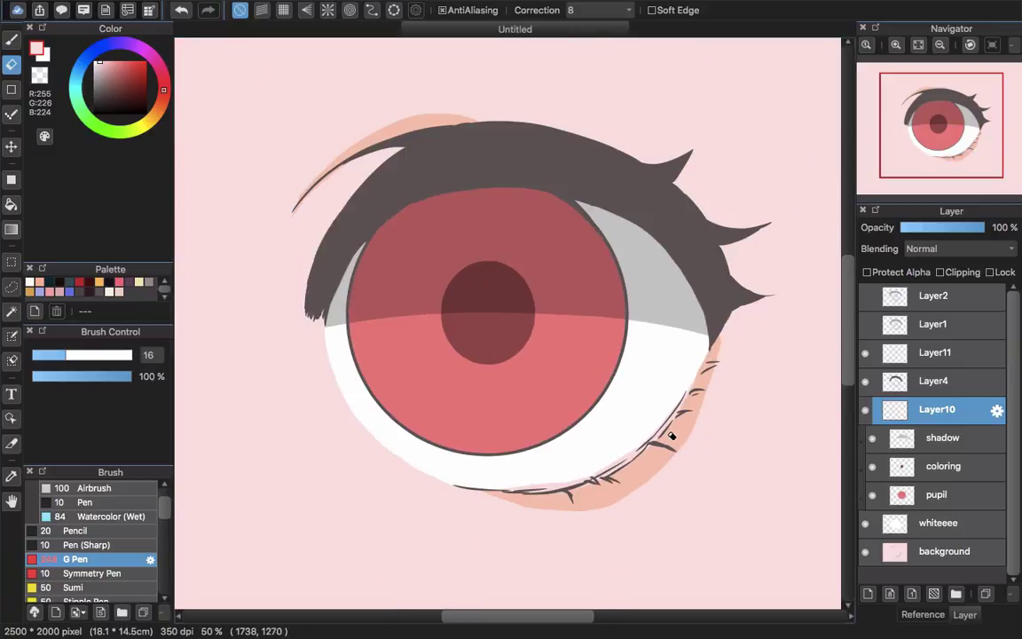
Rename the new layer above Layer4 as light.
click(941, 353)
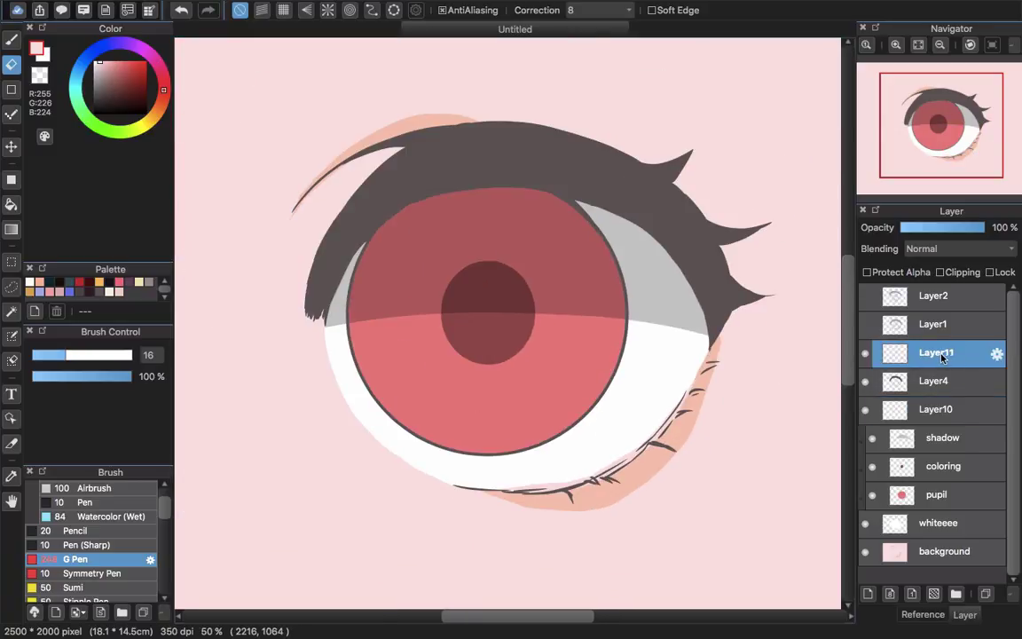
double_click(943, 353)
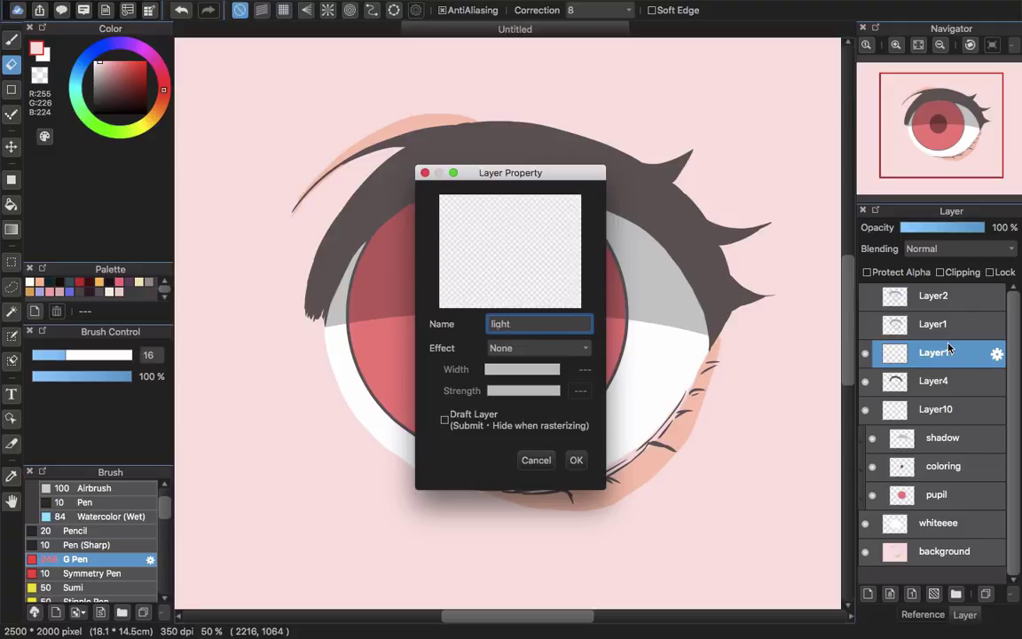
text(light)
key(Return)
Switch back to the G Pen brush and sample white from the eye white as the brush colour.
mouse_move(572, 399)
mouse_down()
mouse_move(563, 394)
mouse_move(529, 436)
mouse_up()
key(b)
alt+click(598, 409)
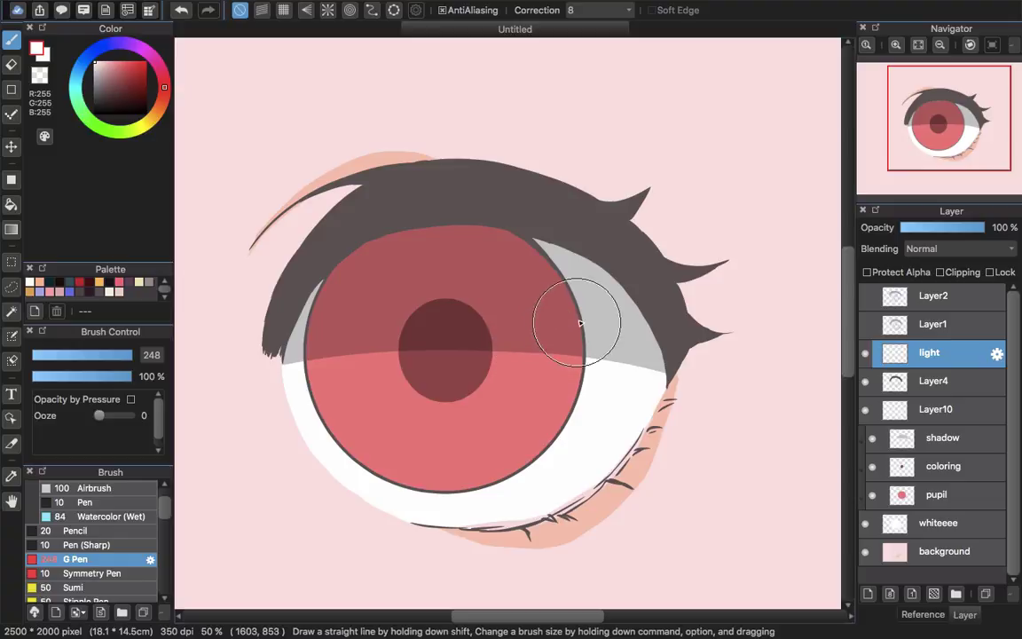
Try a large white oval highlight on the iris's upper outer edge at brush size 248, then undo it.
mouse_move(545, 270)
mouse_down()
mouse_move(527, 315)
mouse_move(569, 315)
mouse_move(532, 268)
mouse_move(536, 311)
mouse_move(567, 293)
mouse_move(526, 275)
mouse_move(561, 304)
mouse_up()
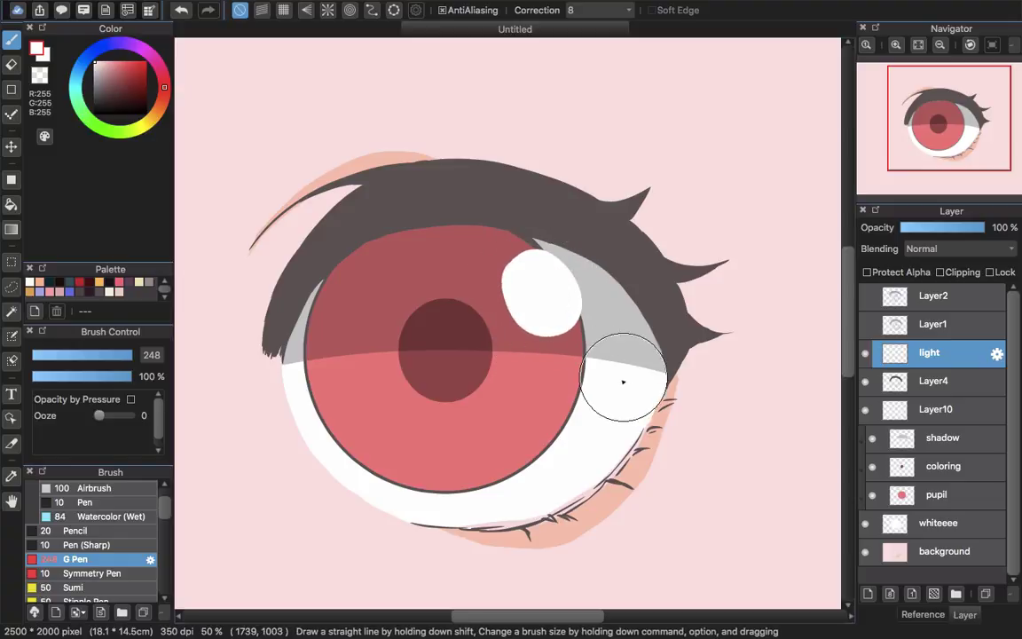
scroll(595, 390, down, 1)
scroll(601, 388, down, 4)
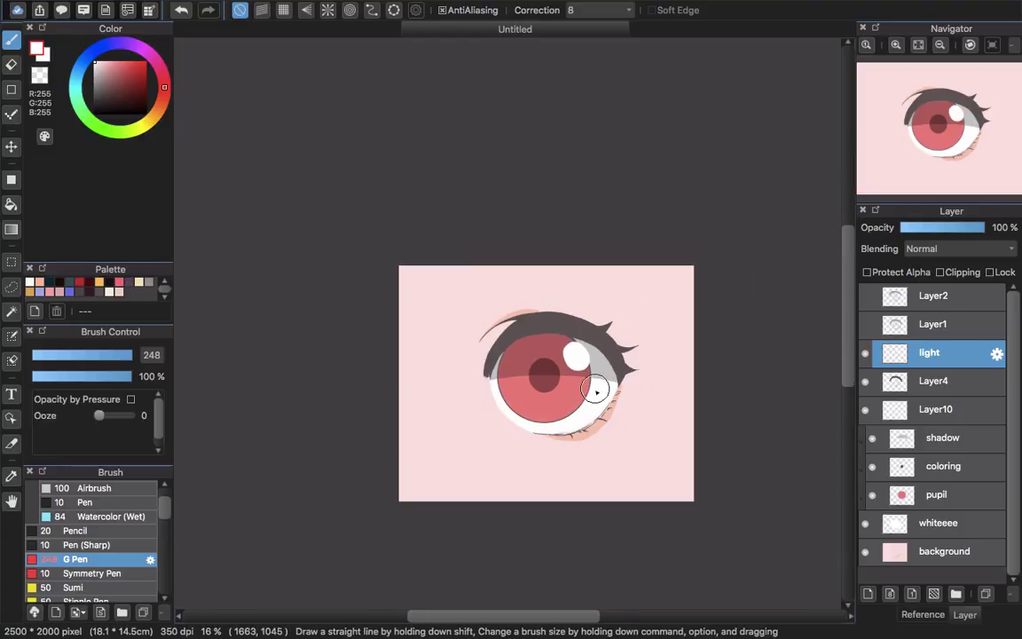
scroll(625, 327, up, 3)
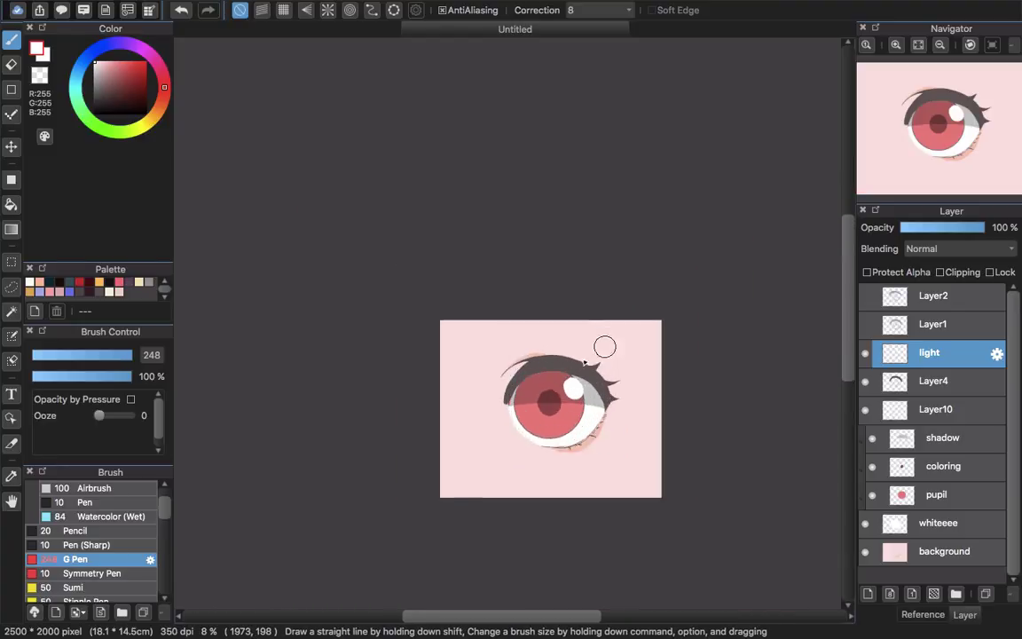
key(super+z)
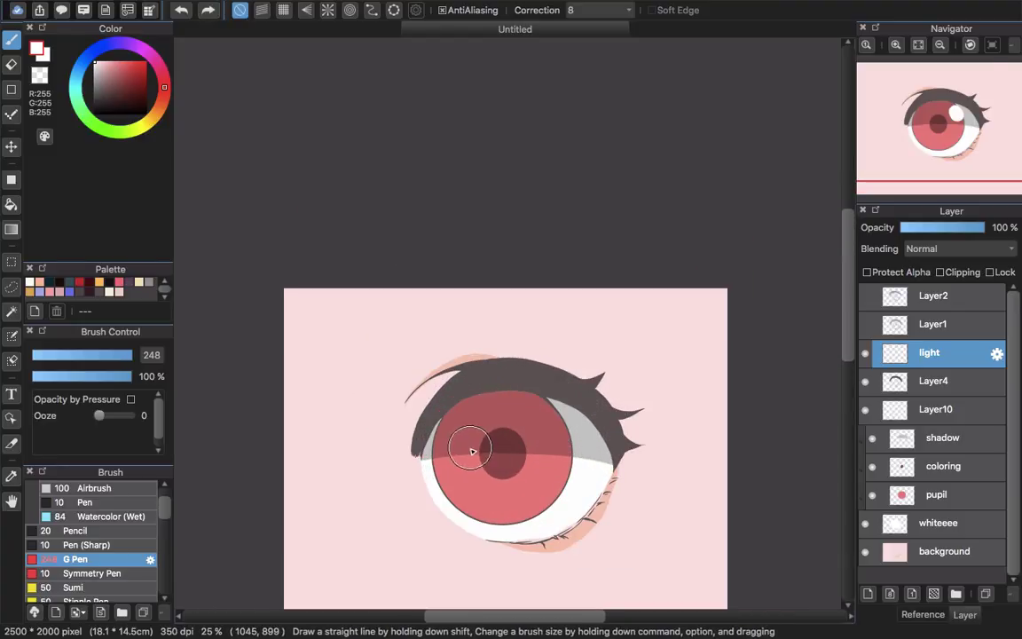
Try small white highlights above the pupil and across the iris's outer edge, undoing each attempt.
scroll(468, 444, up, 2)
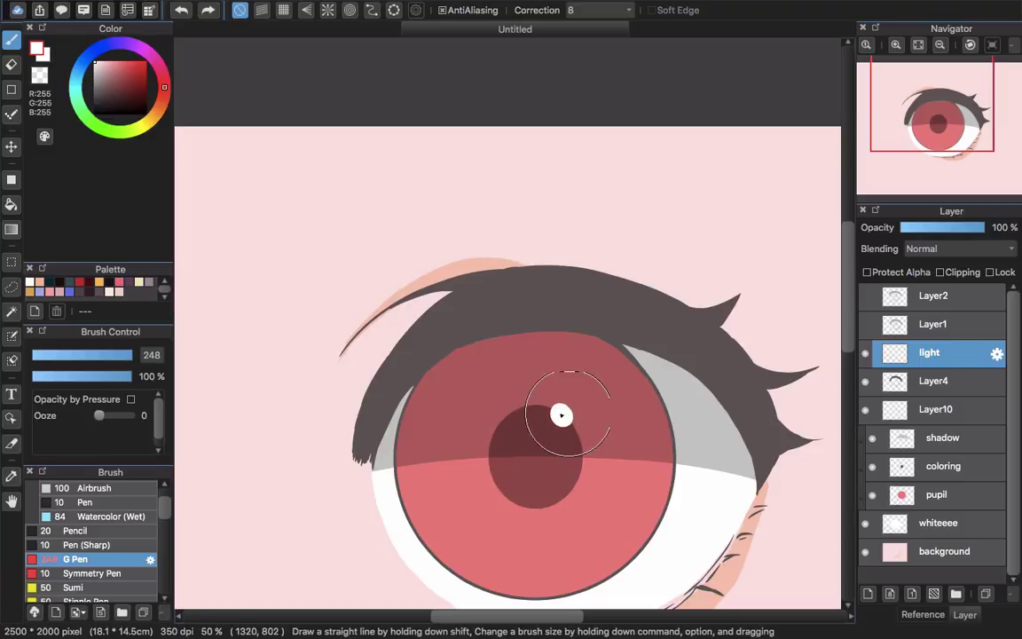
scroll(605, 415, down, 4)
scroll(640, 446, up, 5)
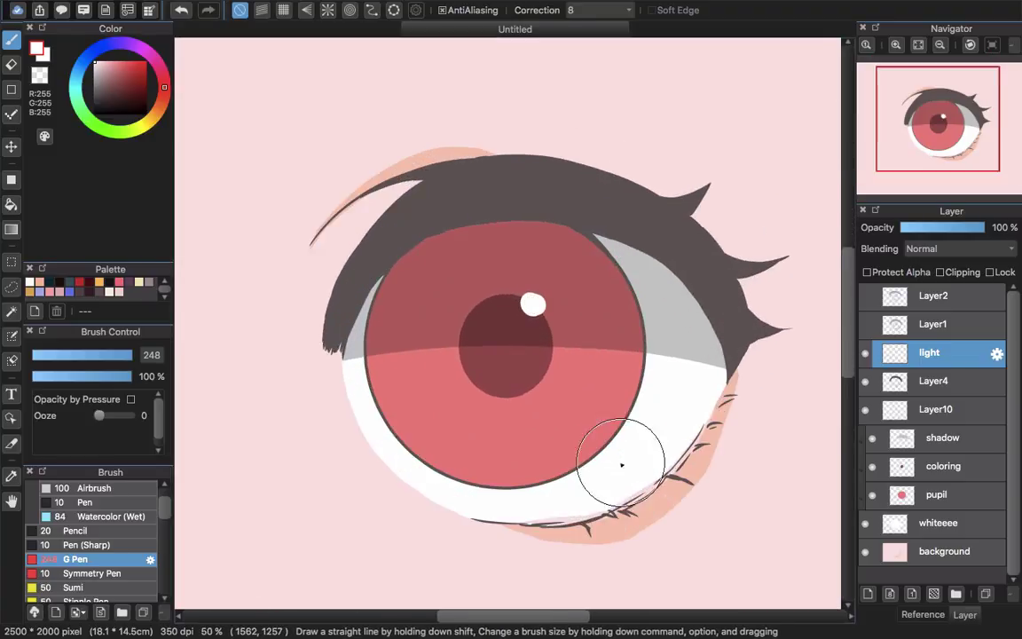
click(639, 324)
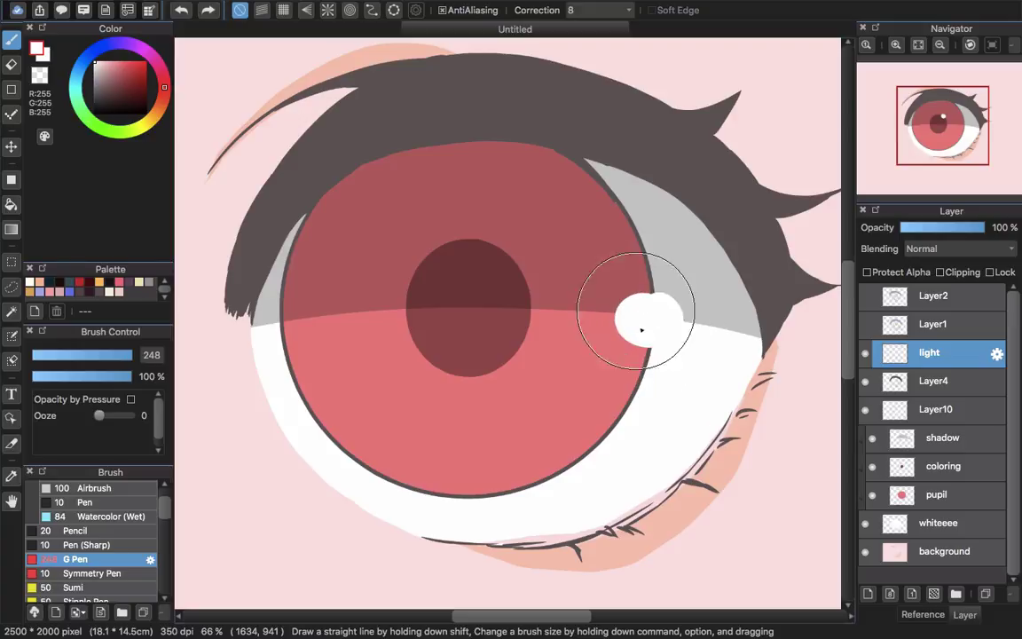
scroll(707, 388, down, 2)
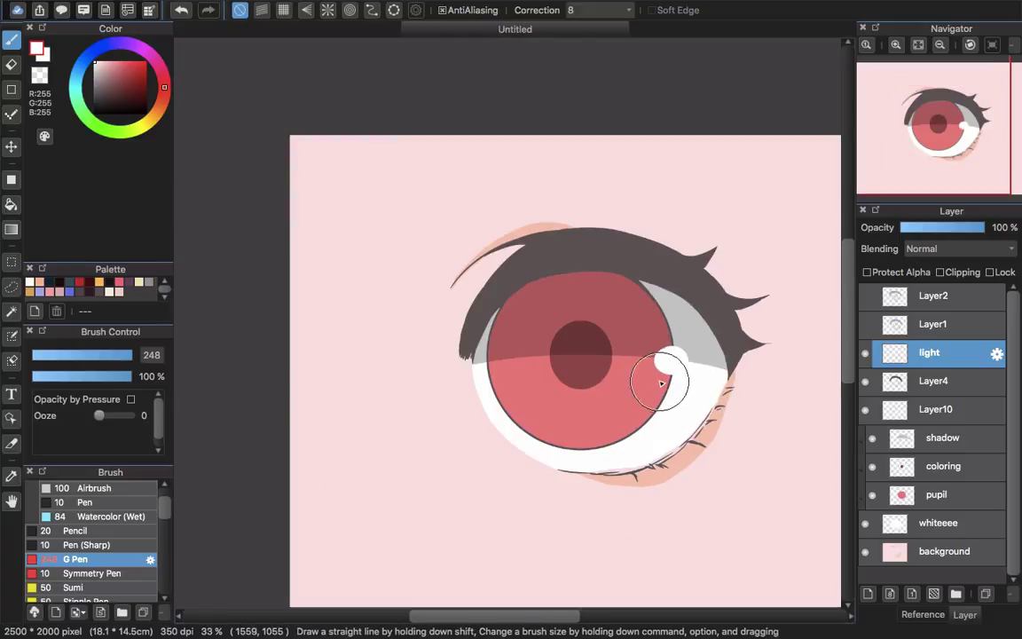
key(super+z)
Paint a white oval highlight on the pupil's upper outer edge and small dots along the iris's lower inner rim at brush size 78.
drag(608, 345, 546, 340)
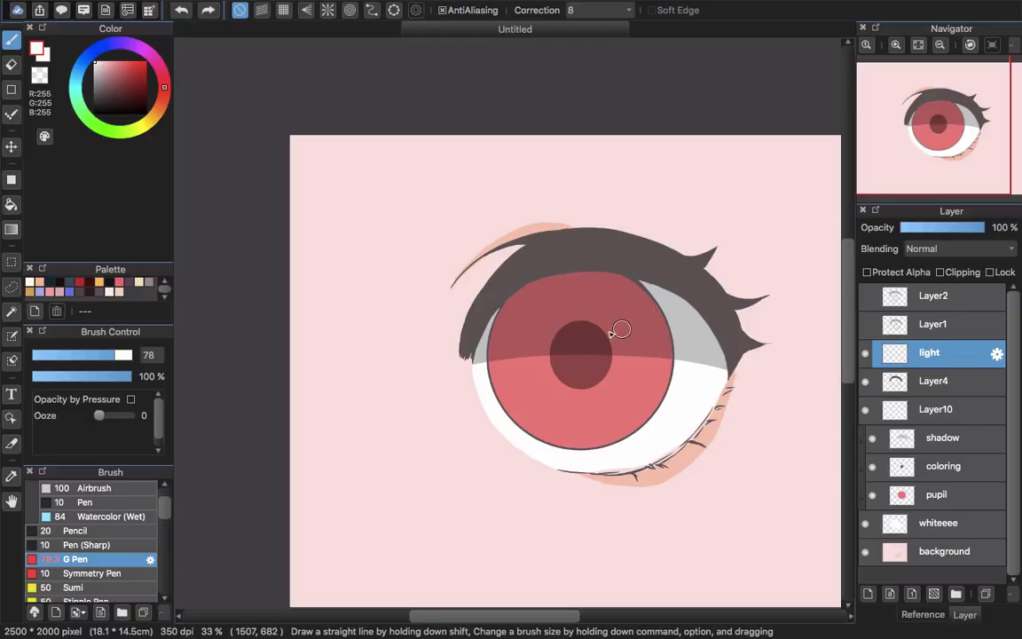
drag(616, 335, 605, 333)
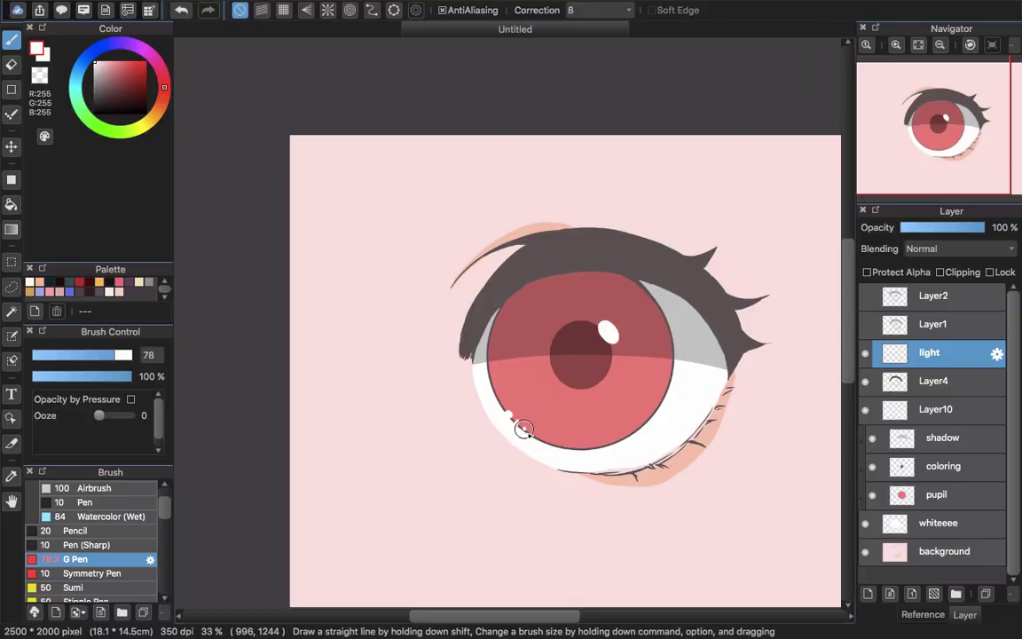
scroll(642, 377, down, 3)
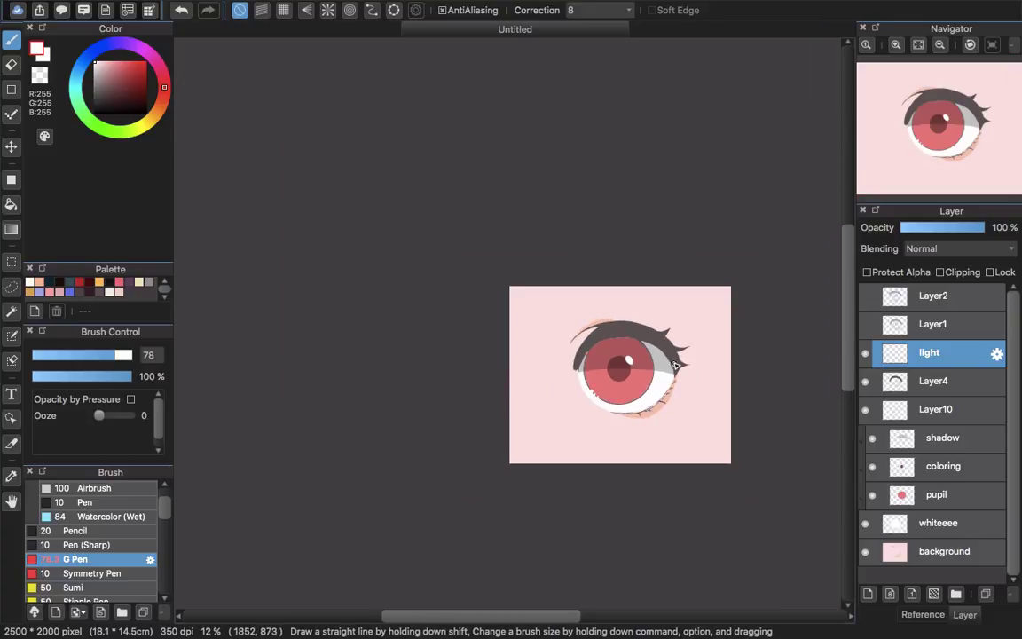
Add a new layer above Layer4 and clip it to the lash line art.
click(927, 383)
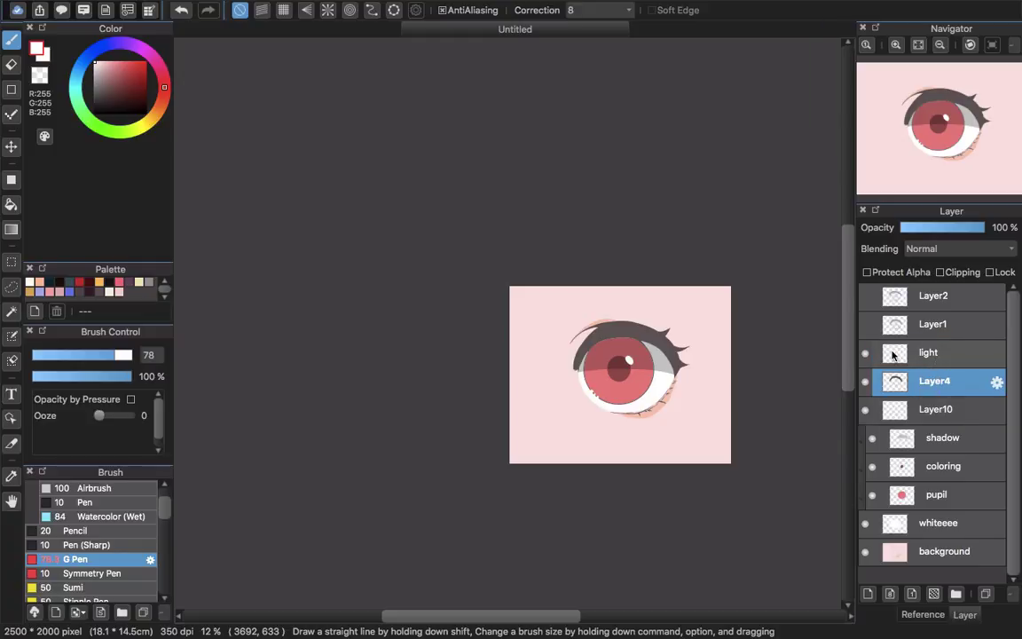
click(869, 595)
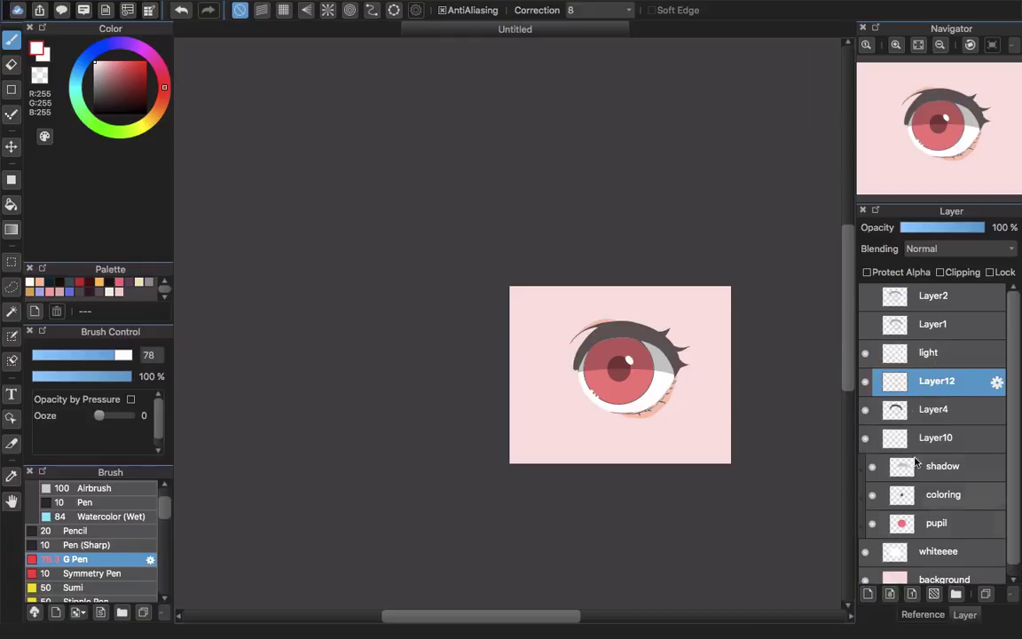
click(956, 272)
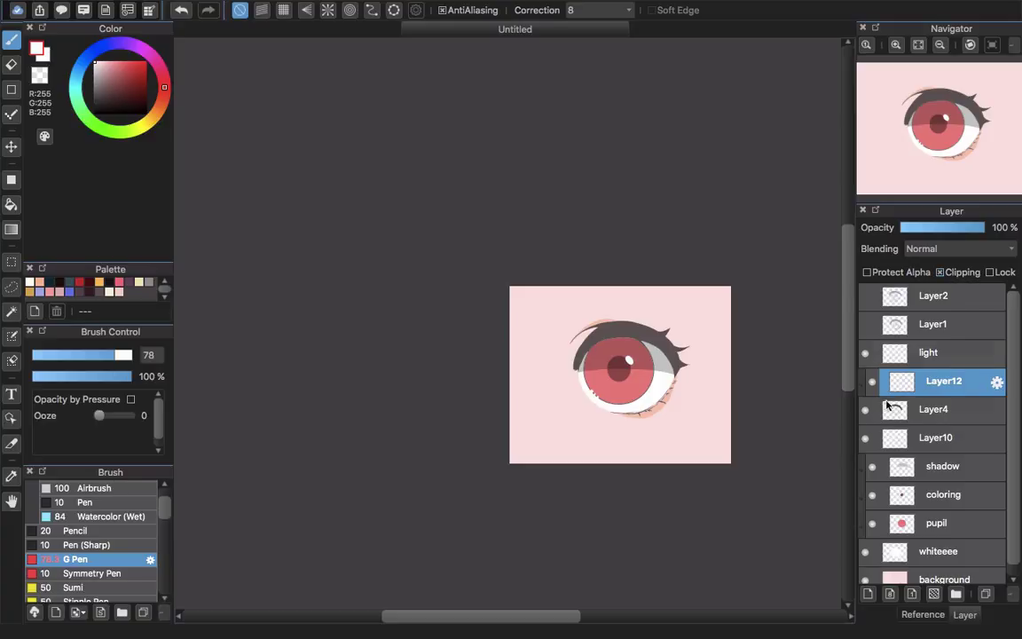
Choose the Watercolor brush, sample the dark lash colour and shift it to a muted pink, RGB 176, 131, 131.
scroll(537, 310, right, 3)
scroll(537, 311, down, 1)
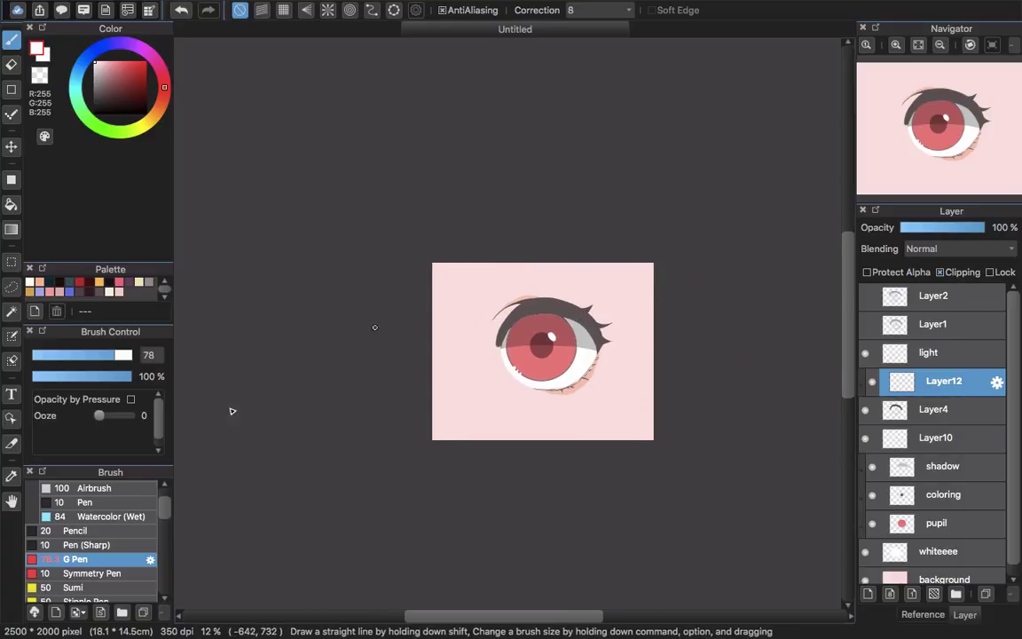
scroll(167, 504, up, 3)
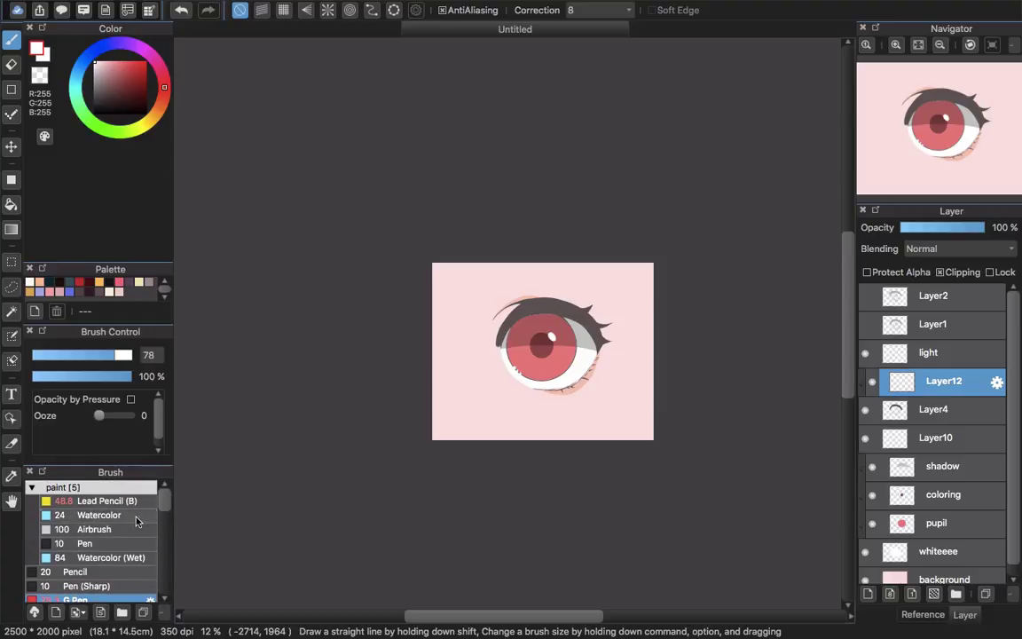
click(137, 517)
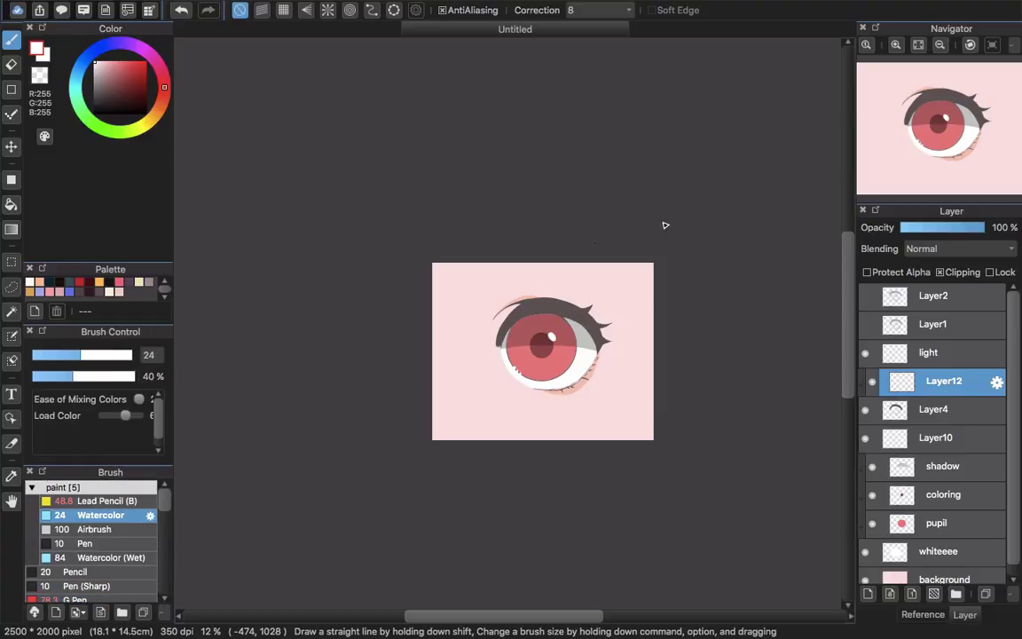
alt+click(538, 303)
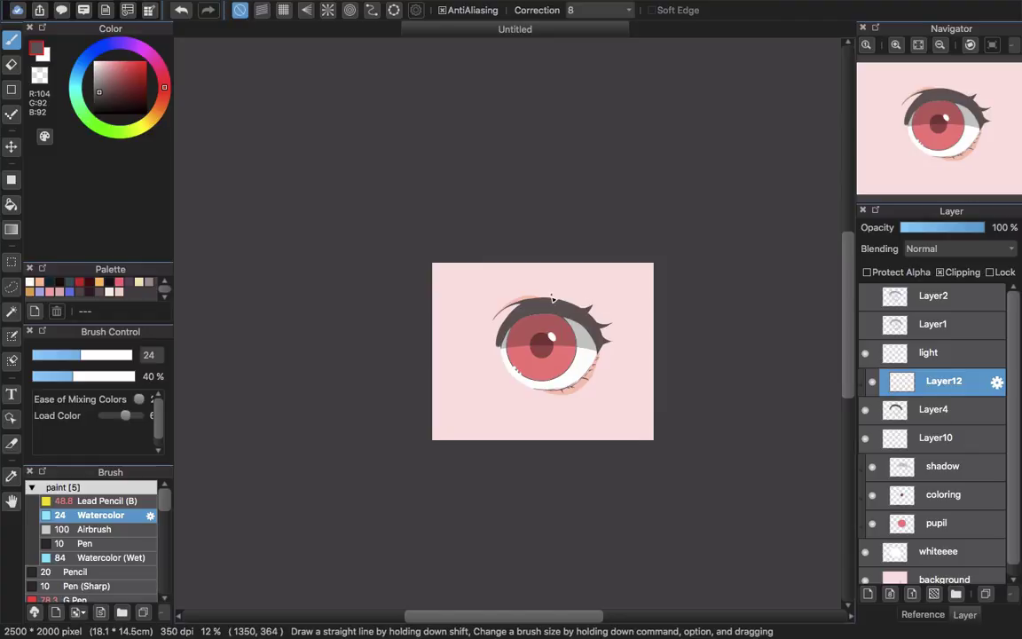
scroll(552, 300, up, 5)
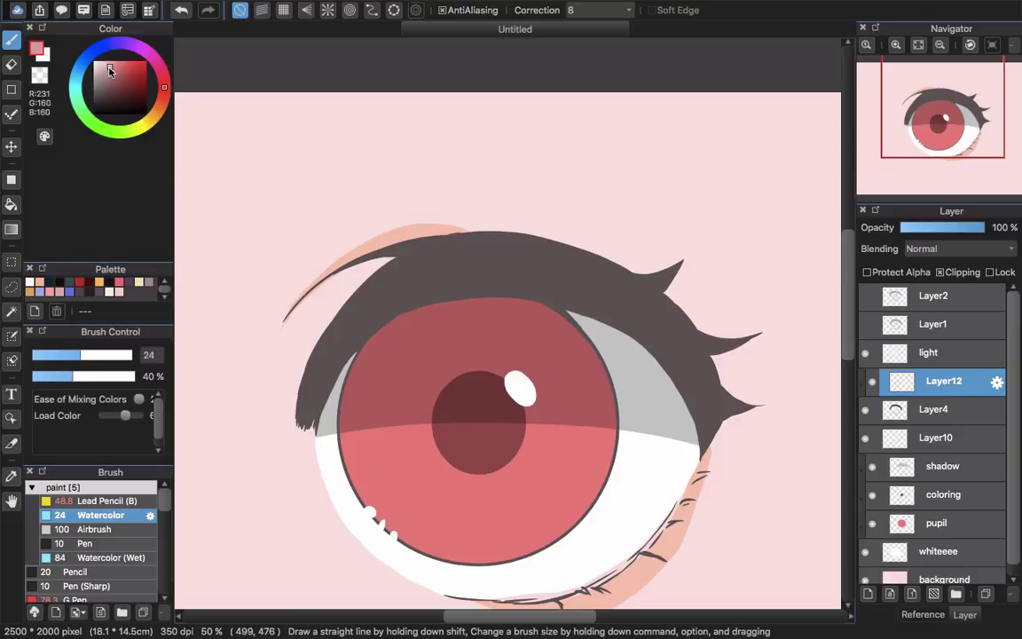
drag(109, 71, 107, 77)
Paint muted pink through the middle of the upper lash band out to the outer spikes at brush size 93.
mouse_move(385, 355)
alt+super+mouse_down()
mouse_move(546, 244)
mouse_move(387, 329)
alt+super+mouse_up()
mouse_move(421, 271)
mouse_down()
mouse_move(331, 363)
mouse_move(300, 420)
mouse_up()
mouse_move(355, 292)
mouse_down()
mouse_move(452, 285)
mouse_move(597, 308)
mouse_up()
mouse_move(438, 266)
mouse_down()
mouse_move(598, 308)
mouse_move(450, 274)
mouse_move(585, 286)
mouse_move(610, 307)
mouse_up()
mouse_move(463, 271)
mouse_down()
mouse_move(614, 301)
mouse_move(648, 325)
mouse_up()
mouse_move(565, 298)
alt+super+mouse_down()
mouse_move(463, 301)
mouse_move(643, 293)
mouse_move(662, 280)
mouse_move(655, 310)
mouse_move(676, 340)
mouse_move(584, 290)
mouse_move(656, 328)
mouse_move(621, 307)
mouse_move(608, 321)
mouse_move(621, 338)
mouse_move(681, 342)
mouse_move(718, 410)
alt+super+mouse_up()
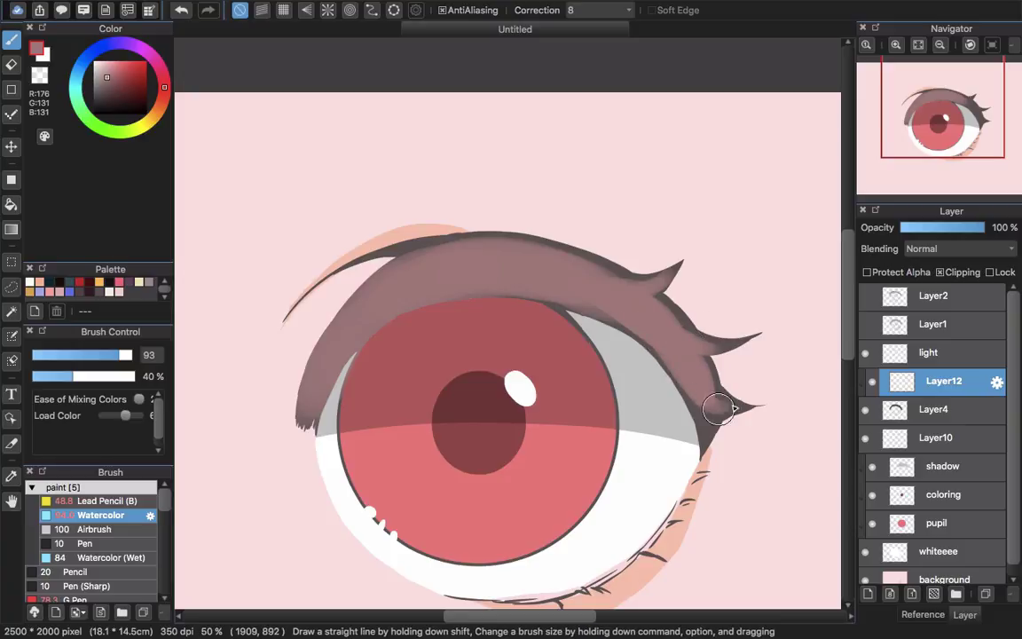
Sample the dark lash colour, RGB 104, 92, 92, and darken the lower edge of the upper lash above the iris.
alt+click(404, 246)
drag(320, 413, 399, 322)
mouse_move(342, 391)
mouse_down()
mouse_move(440, 299)
mouse_move(538, 290)
mouse_up()
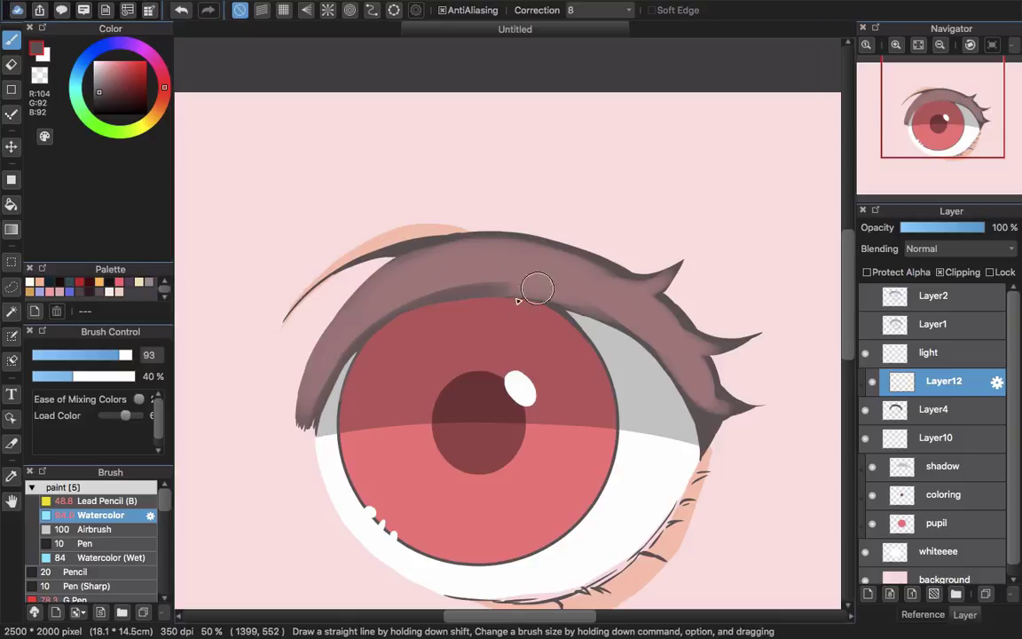
drag(400, 326, 568, 308)
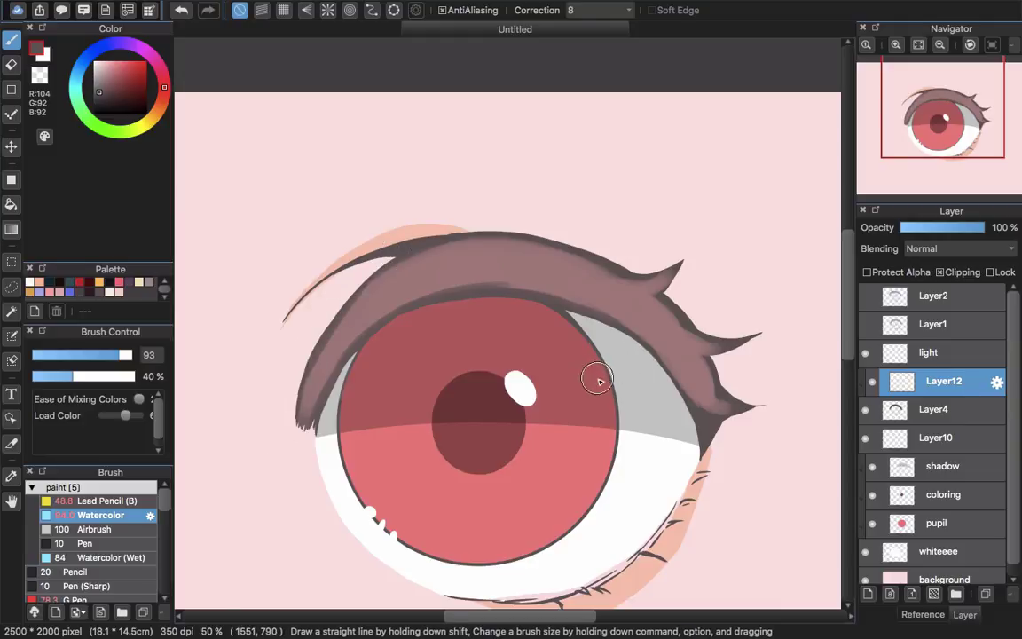
scroll(598, 379, down, 3)
scroll(628, 364, up, 2)
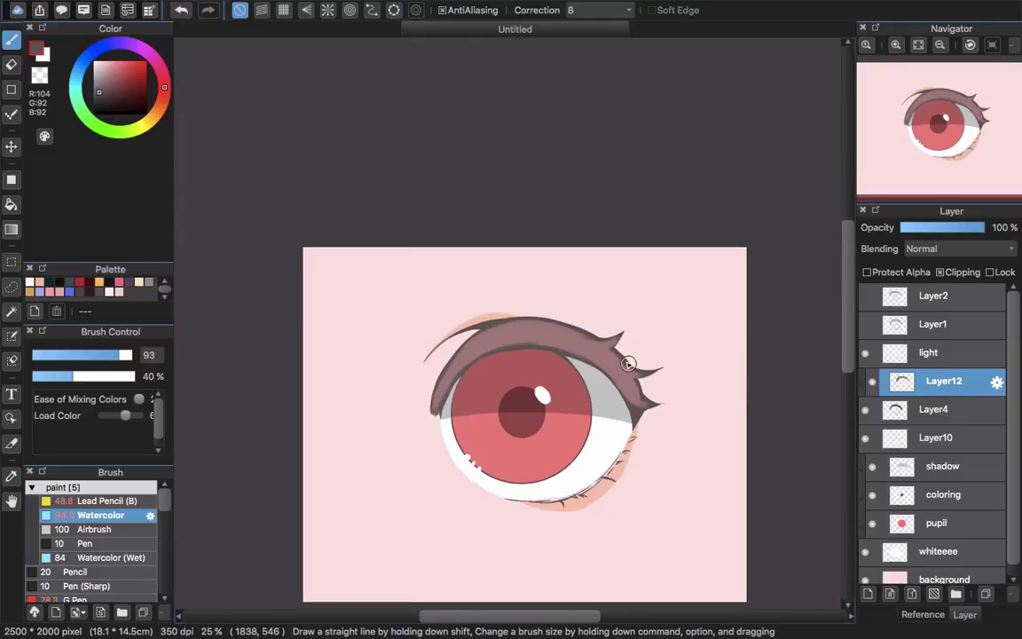
Sample the muted pink from the lash, RGB 175, 130, 130, and touch up the shading at the outer lash spikes.
alt+click(622, 376)
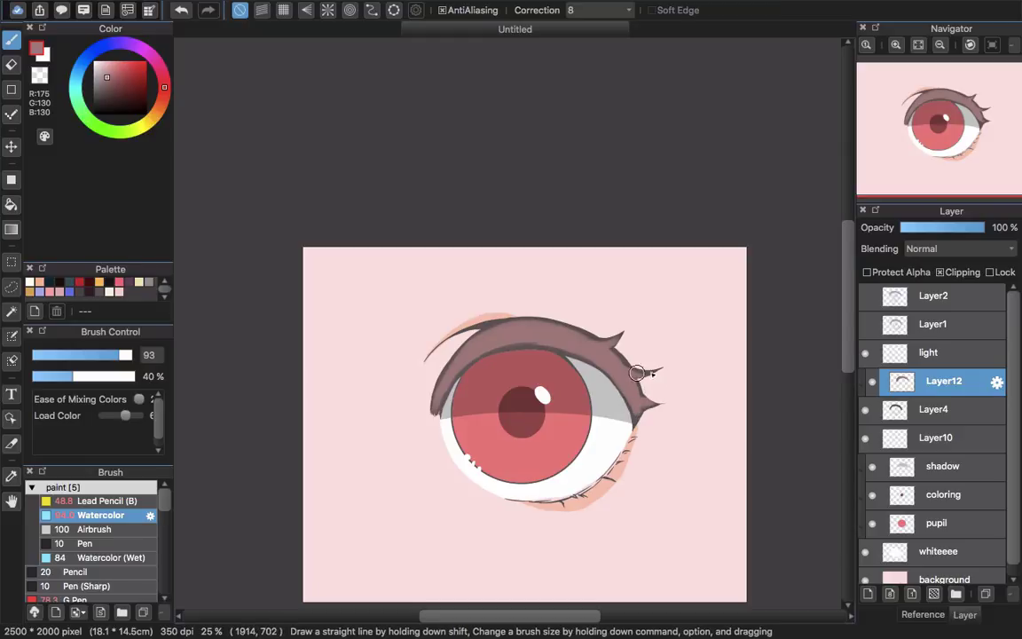
scroll(686, 355, down, 3)
scroll(661, 353, up, 2)
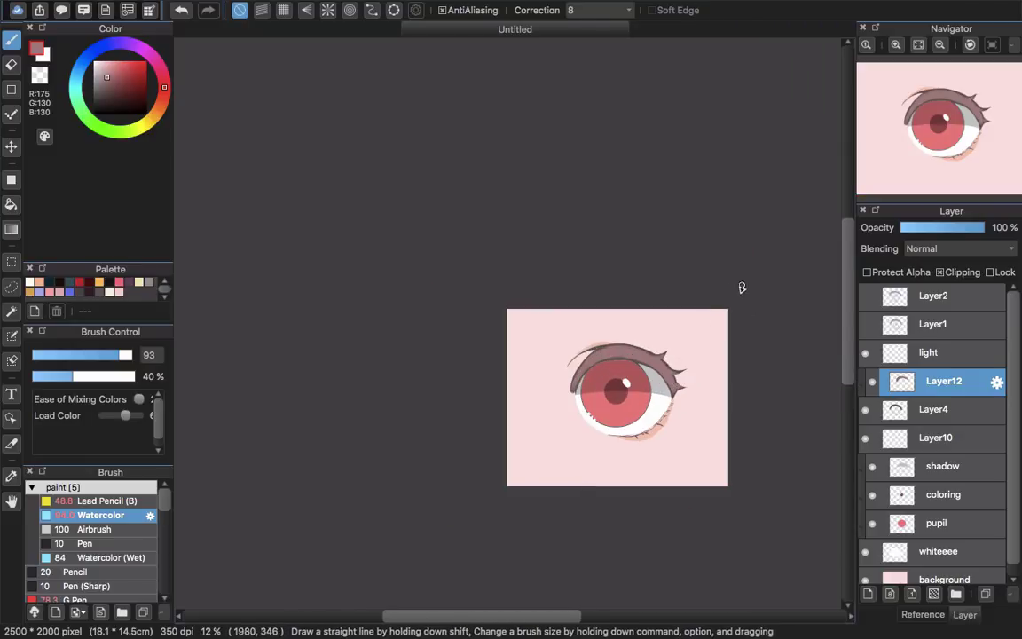
Shift the colour from muted pink to a light orange, RGB 255, 226, 177.
scroll(679, 318, up, 2)
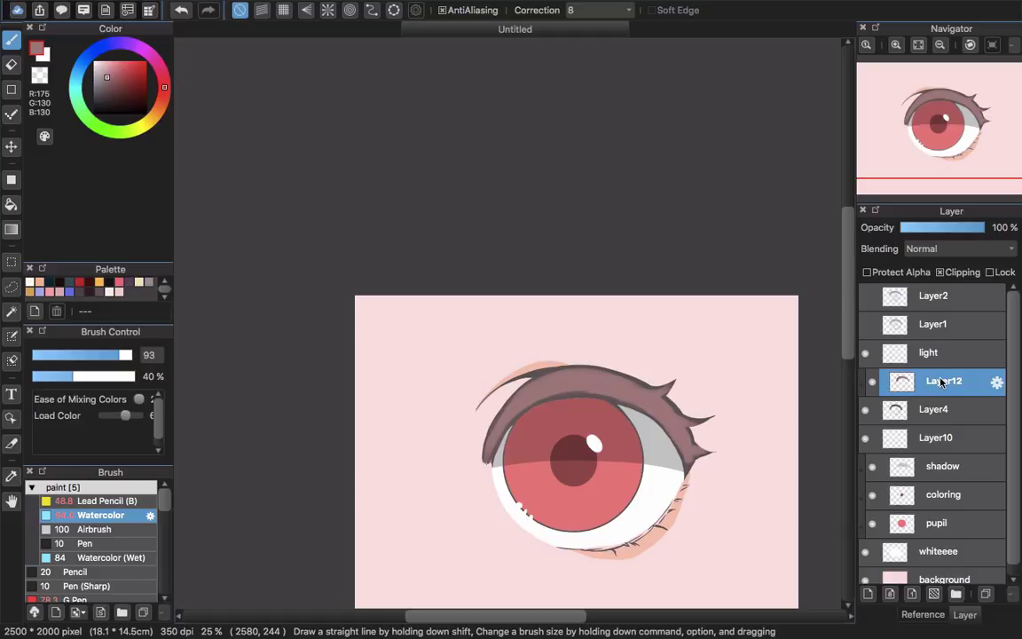
click(152, 126)
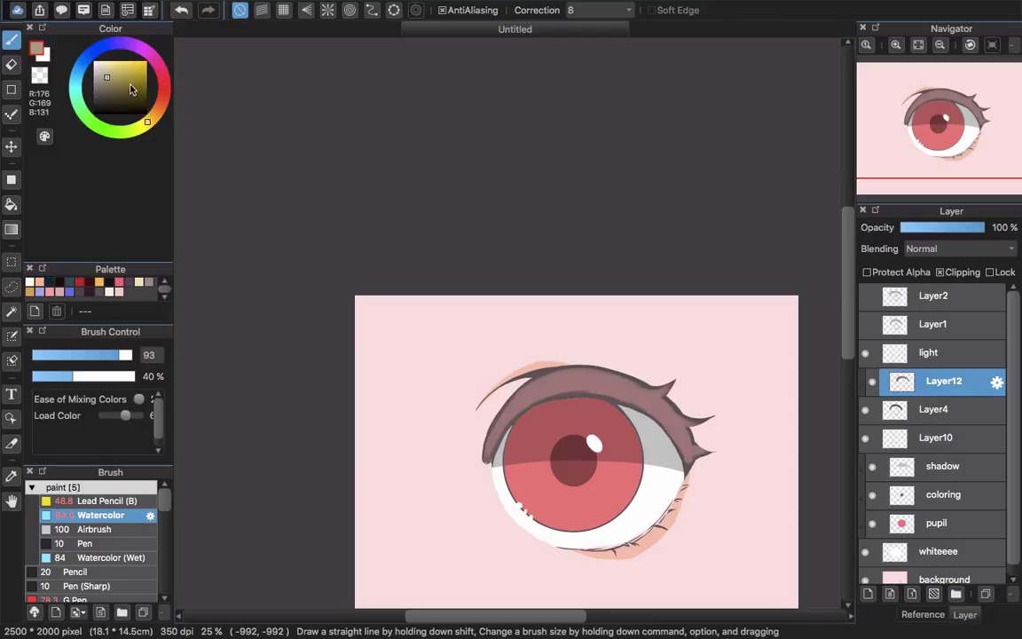
drag(154, 121, 155, 113)
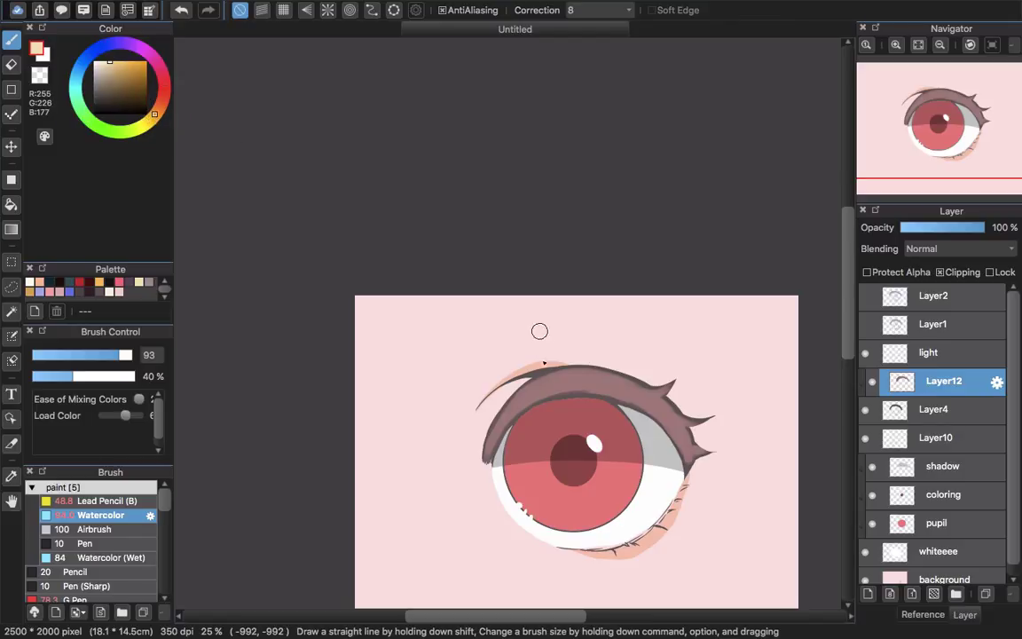
Try covering the upper lash with a light orange rectangle on the clipped Layer12, and undo it.
key(u)
drag(407, 282, 946, 634)
drag(669, 371, 614, 234)
key(ctrl+z)
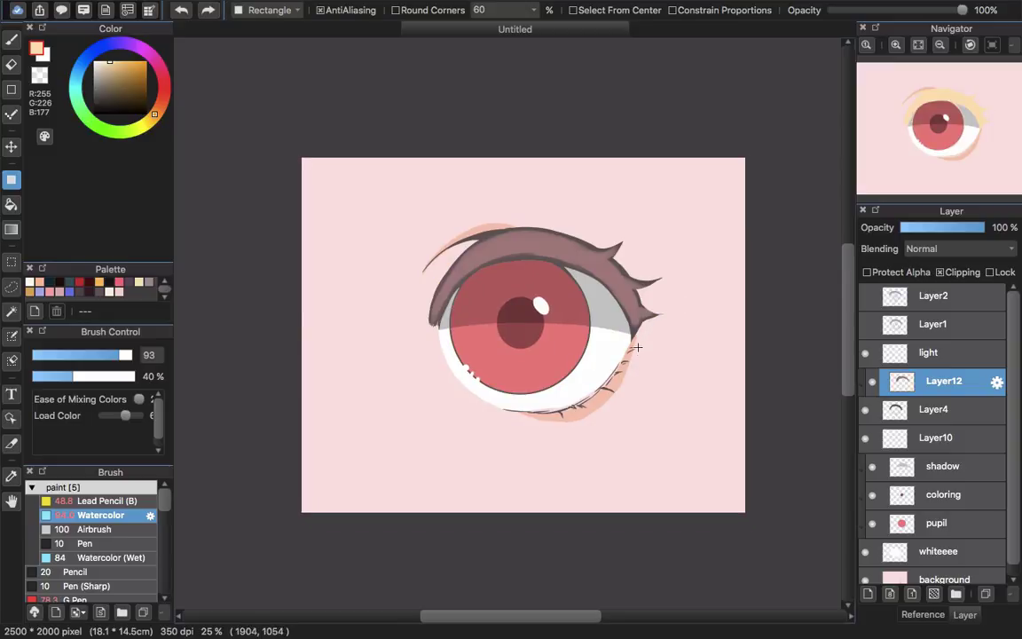
Hide the clipped lash shading on Layer12 so only the flat dark lash shows.
click(872, 382)
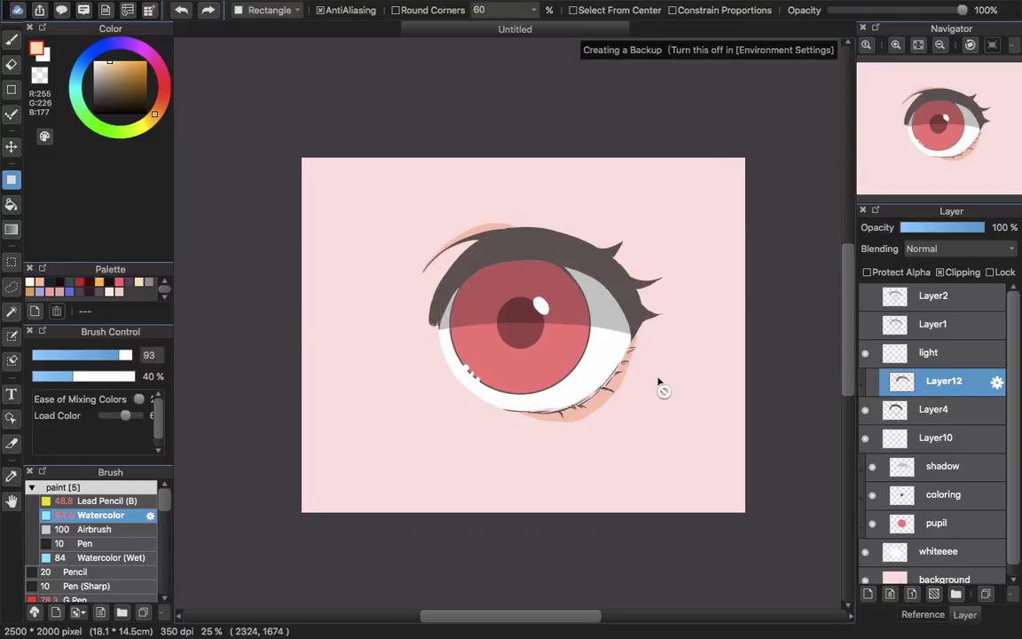
drag(643, 246, 647, 311)
scroll(662, 399, down, 1)
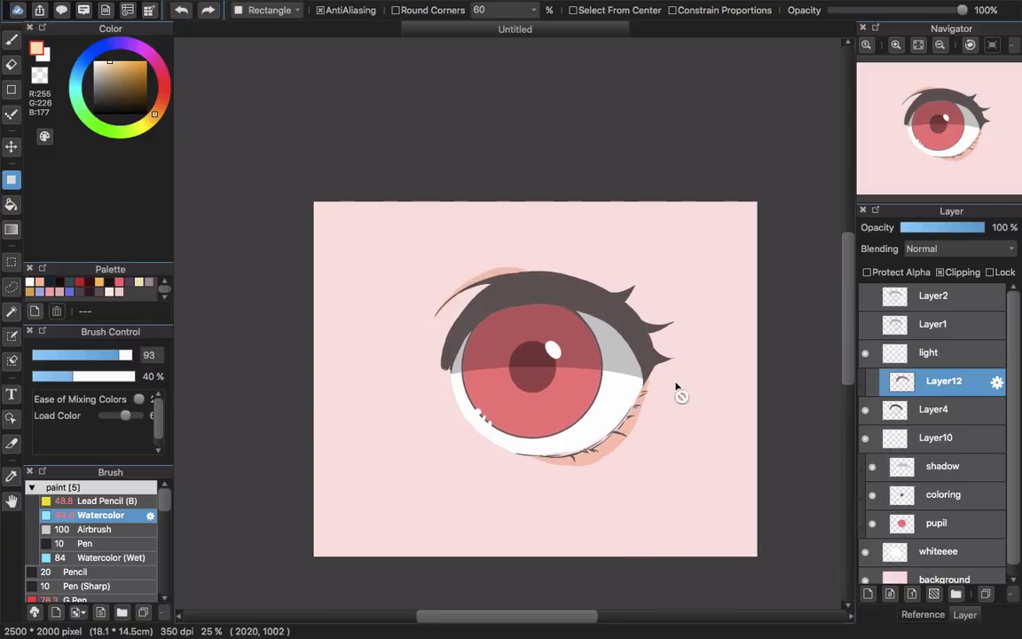